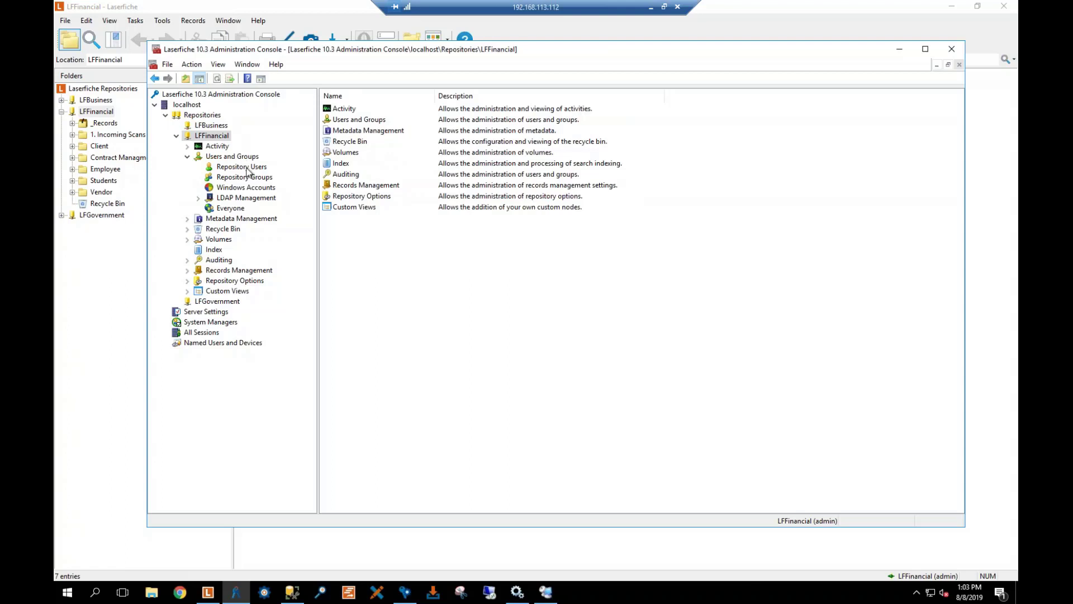
Collapse and re-expand Users and Groups, then show the 9 LFFinancial repository users
{"action": "left_click", "coordinate": [187, 157]}
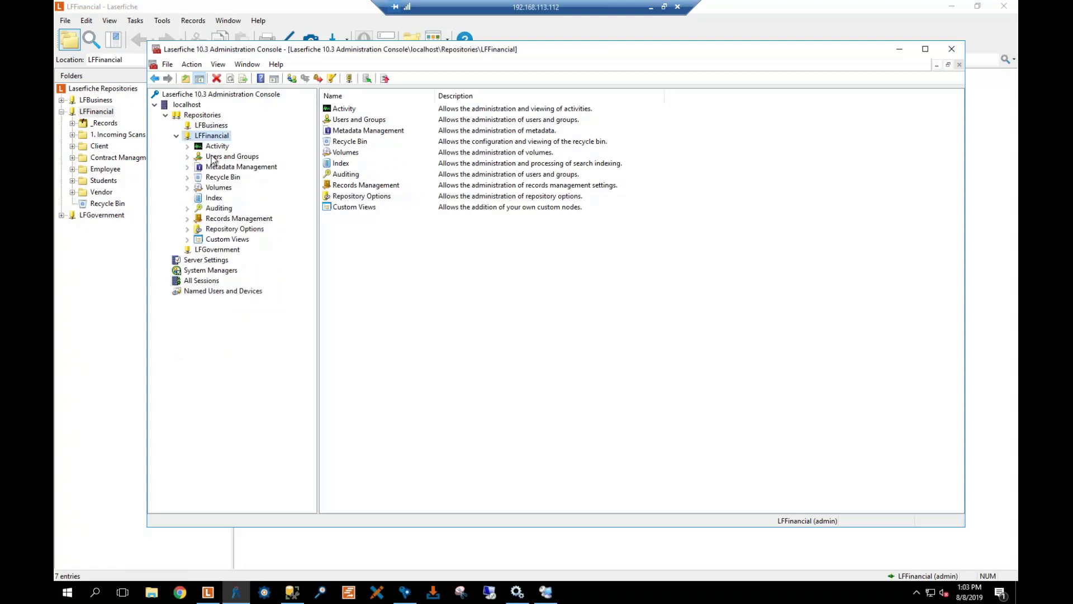
{"action": "left_click", "coordinate": [187, 158]}
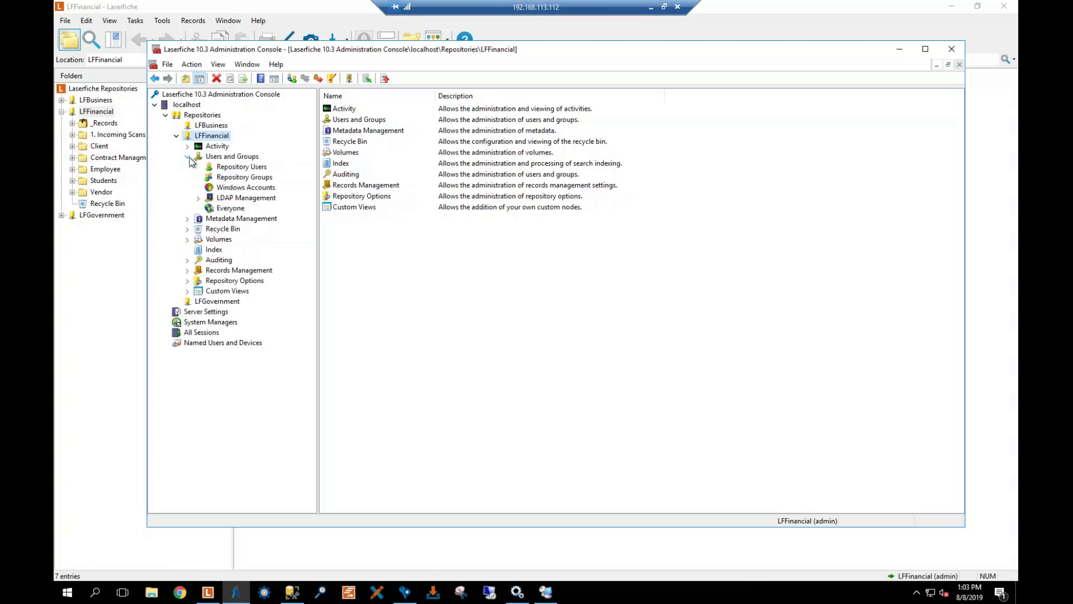
{"action": "left_click", "coordinate": [229, 168]}
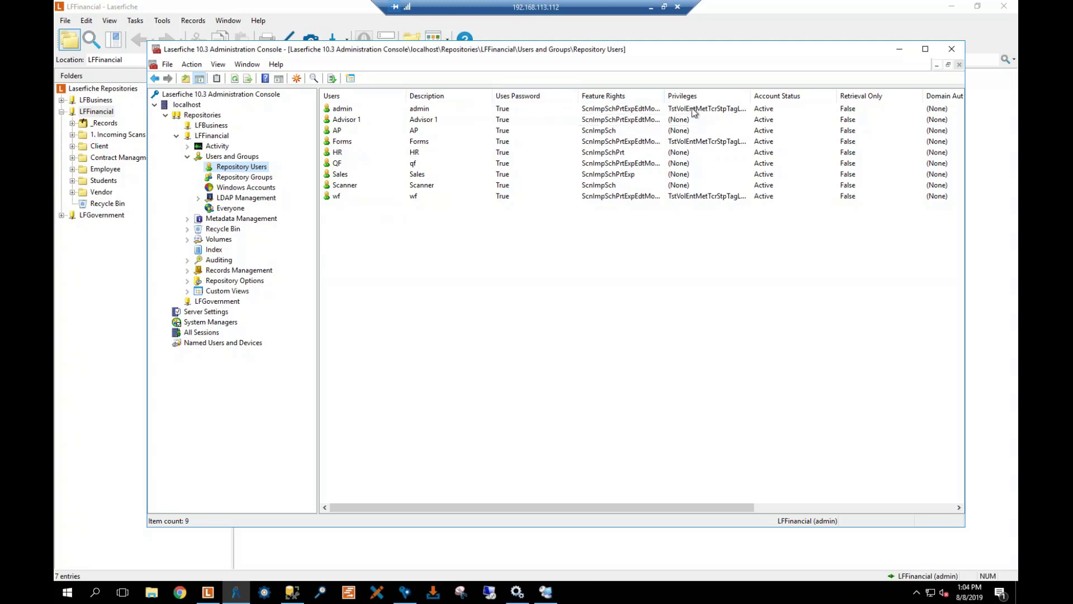
Open the admin user's properties and inspect its name, description and domain account fields
{"action": "right_click", "coordinate": [346, 113]}
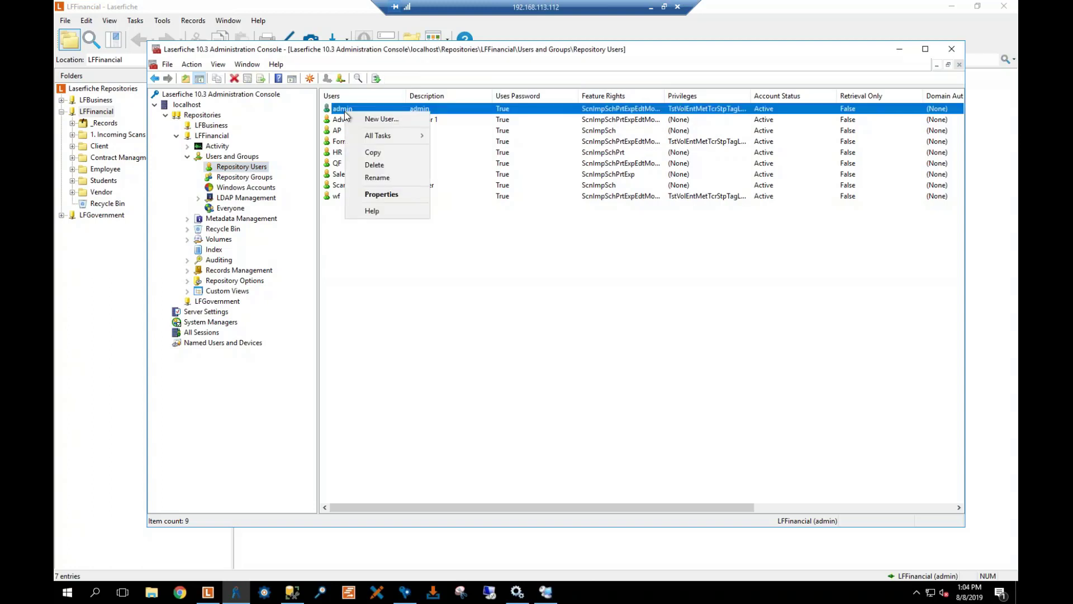
{"action": "left_click", "coordinate": [386, 194]}
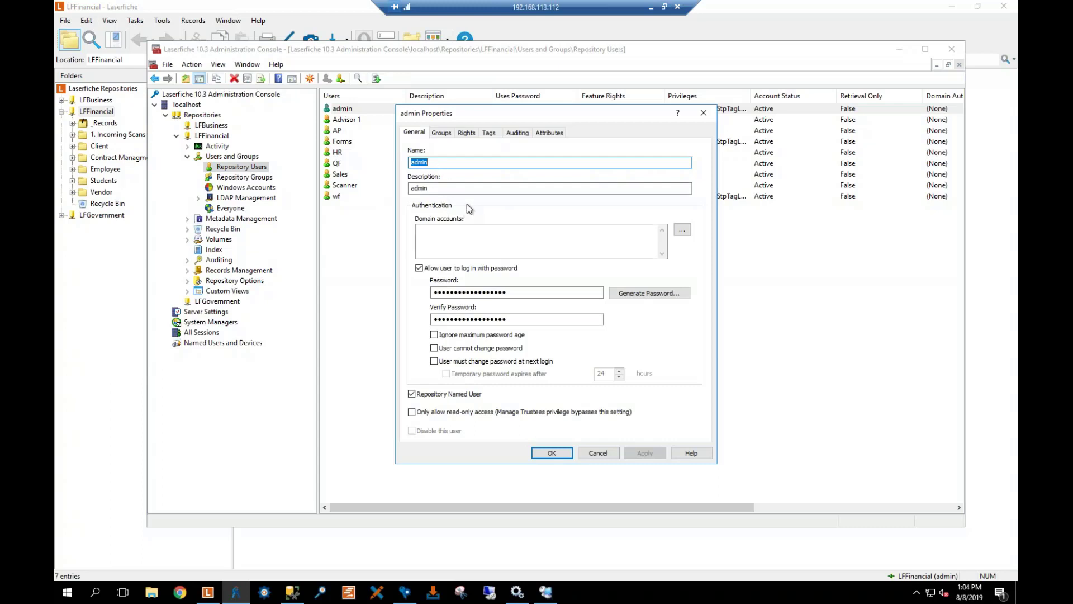
{"action": "left_click", "coordinate": [444, 166]}
{"action": "left_click", "coordinate": [466, 189]}
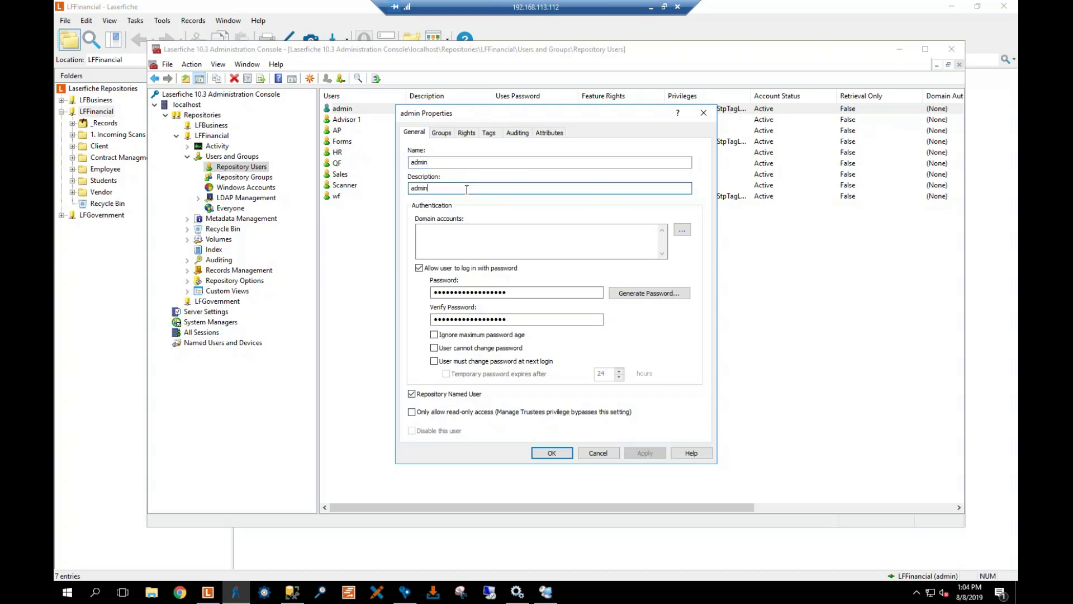
{"action": "left_click", "coordinate": [503, 237]}
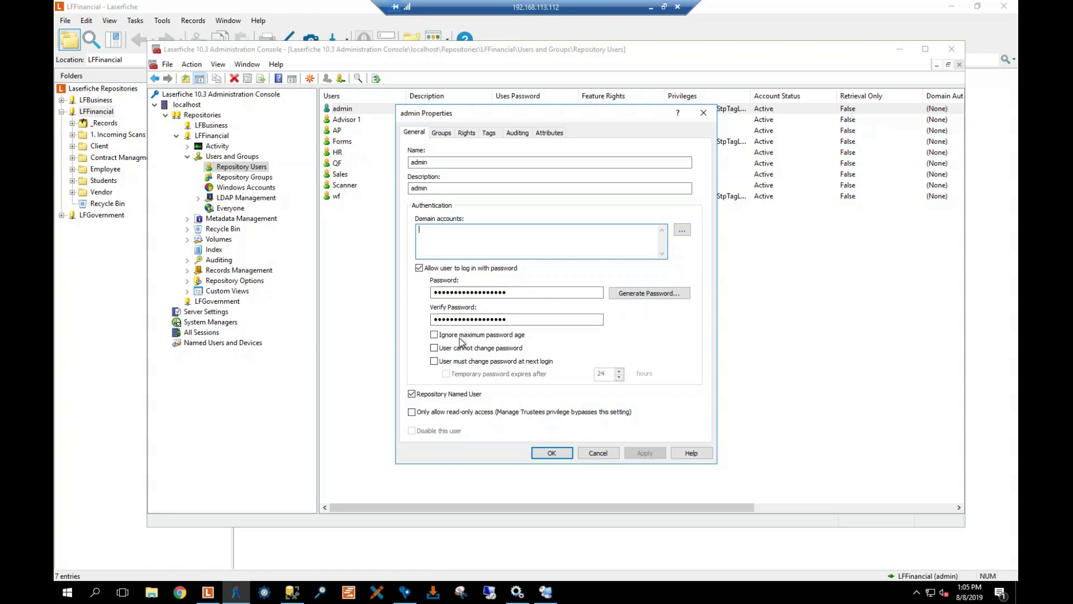
Leave forced password change off and view admin's membership in Administrators
{"action": "left_click", "coordinate": [435, 361]}
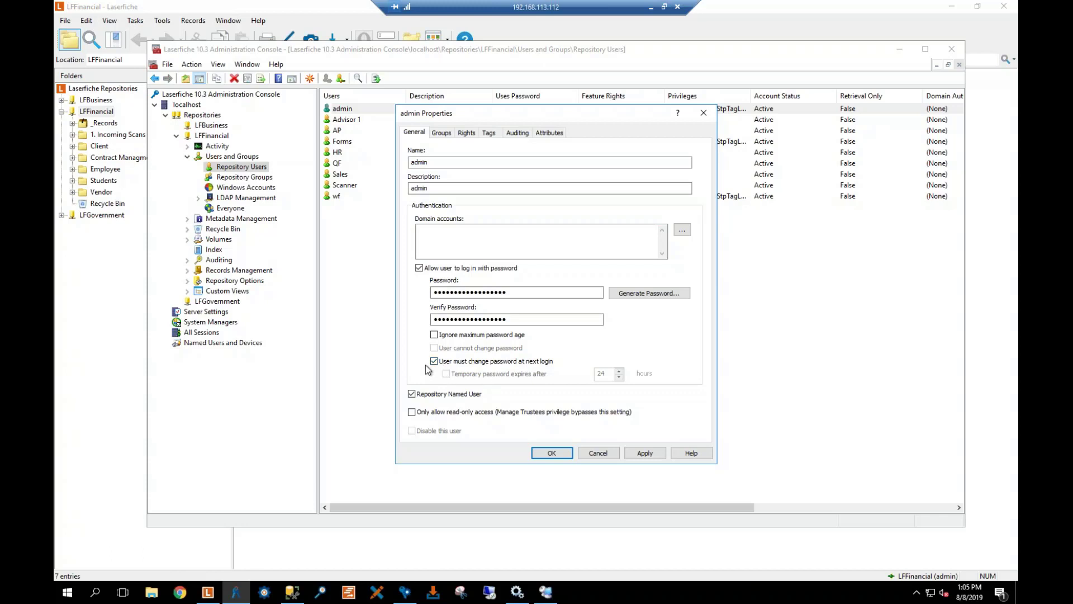
{"action": "left_click", "coordinate": [434, 361]}
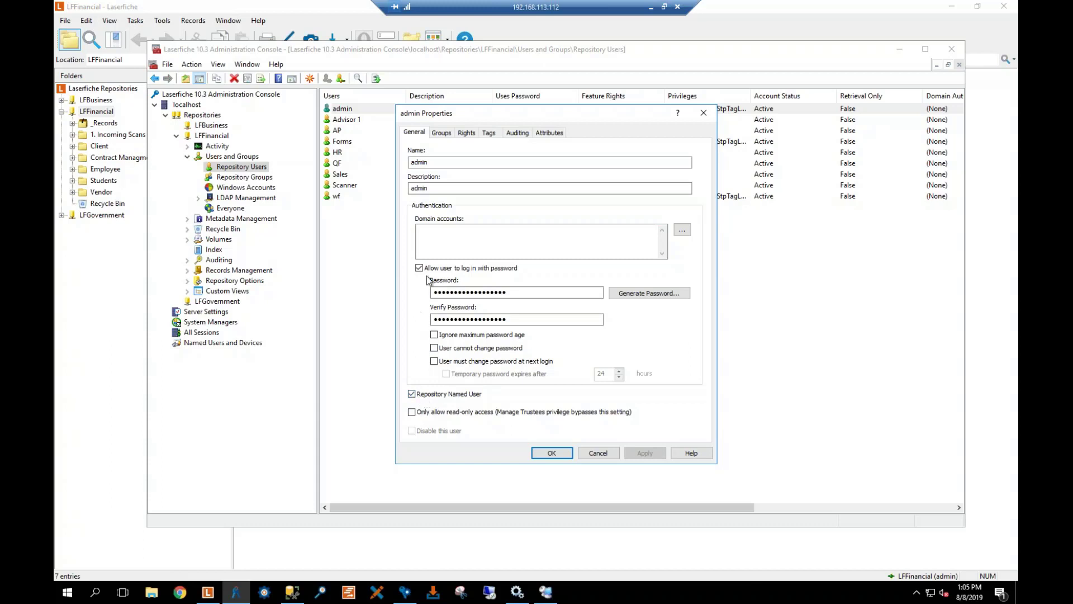
{"action": "left_click", "coordinate": [441, 133]}
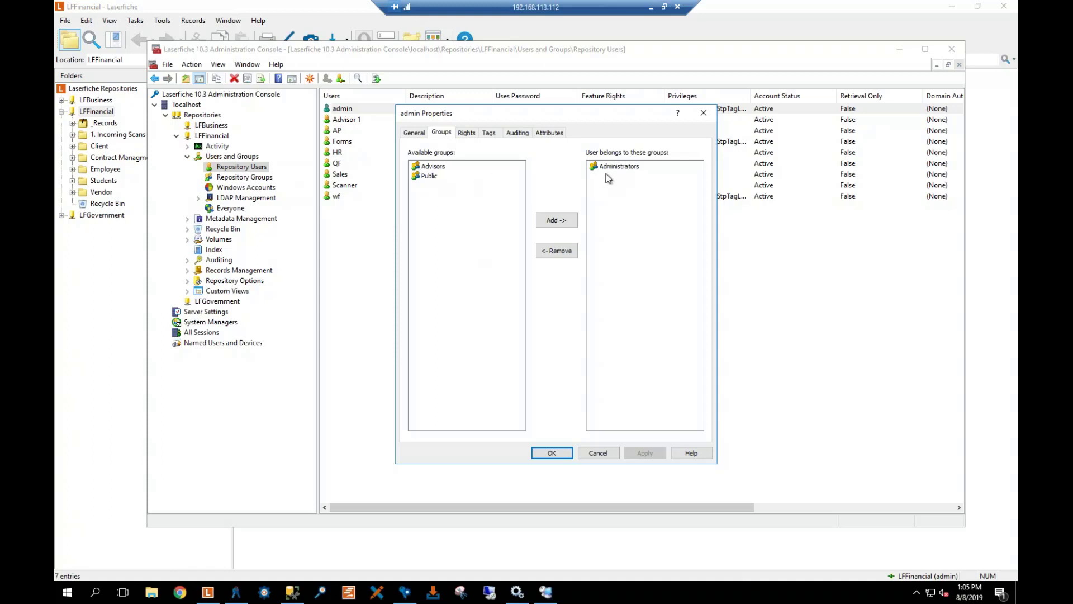
Scroll through admin's Rights tab, including the Scan, Import and Export feature rights and privileges
{"action": "left_click", "coordinate": [468, 134]}
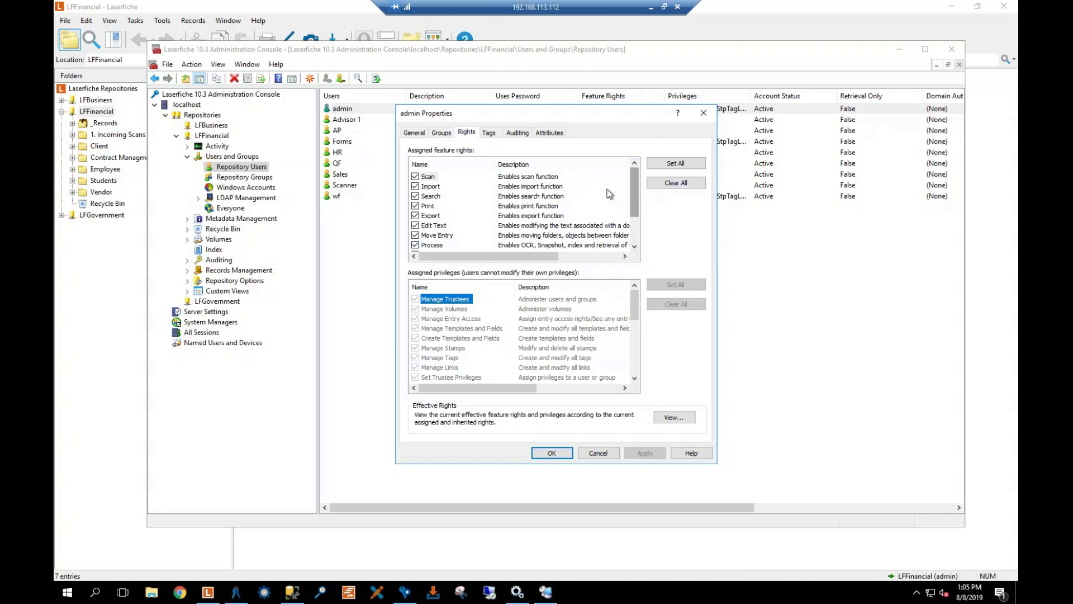
{"action": "scroll", "coordinate": [479, 212], "scroll_direction": "down", "scroll_amount": 2}
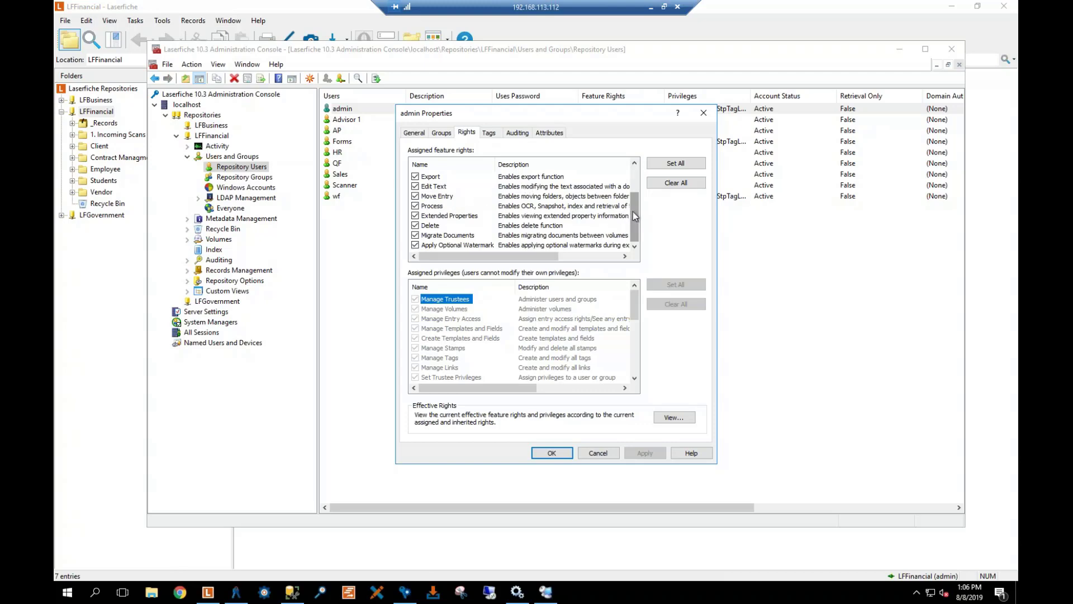
{"action": "left_click_drag", "start_coordinate": [633, 211], "coordinate": [632, 186]}
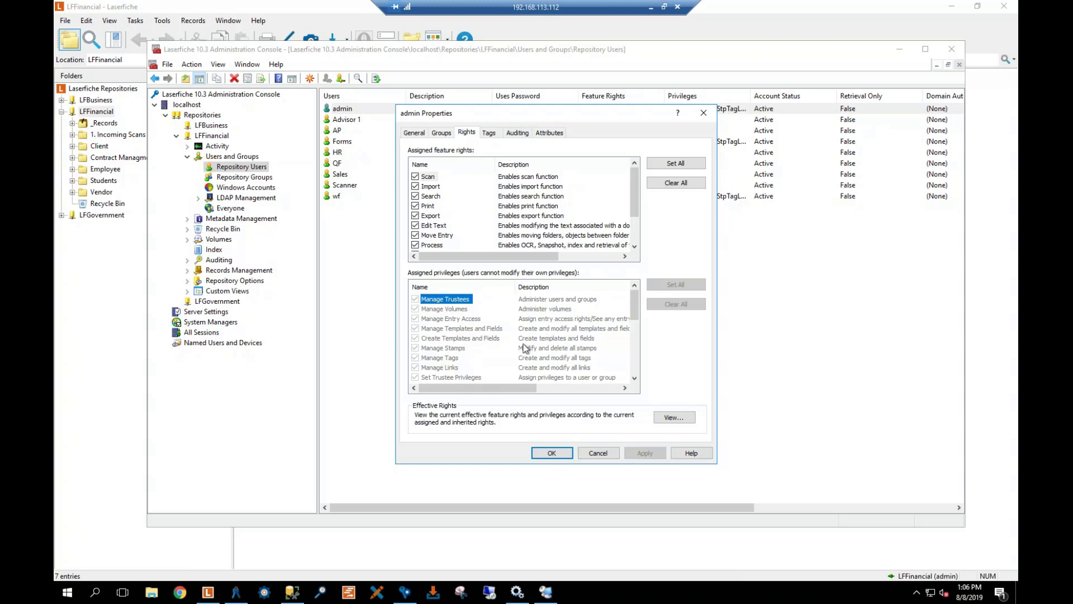
{"action": "left_click_drag", "start_coordinate": [636, 297], "coordinate": [639, 357]}
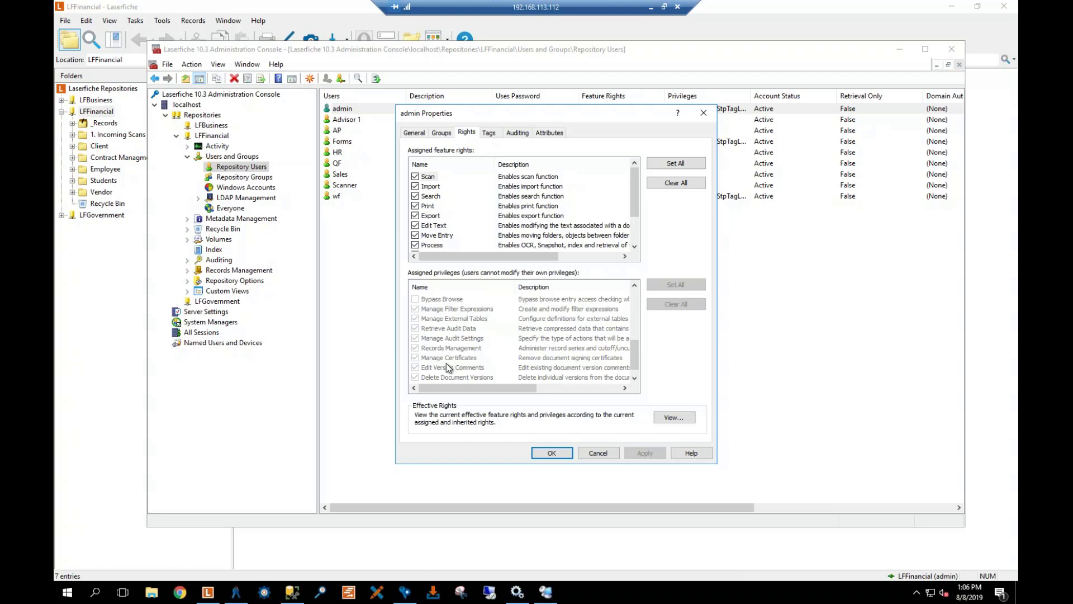
{"action": "scroll", "coordinate": [446, 364], "scroll_direction": "down", "scroll_amount": 1}
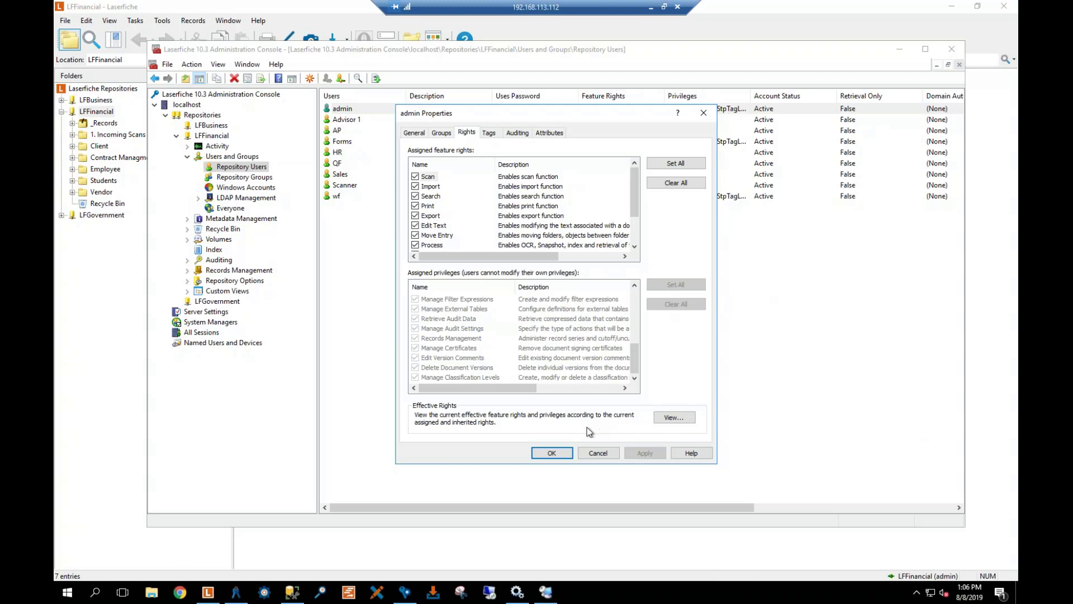
Review admin's Security Tag entry on the Tags tab, then close the properties with OK
{"action": "left_click", "coordinate": [488, 134]}
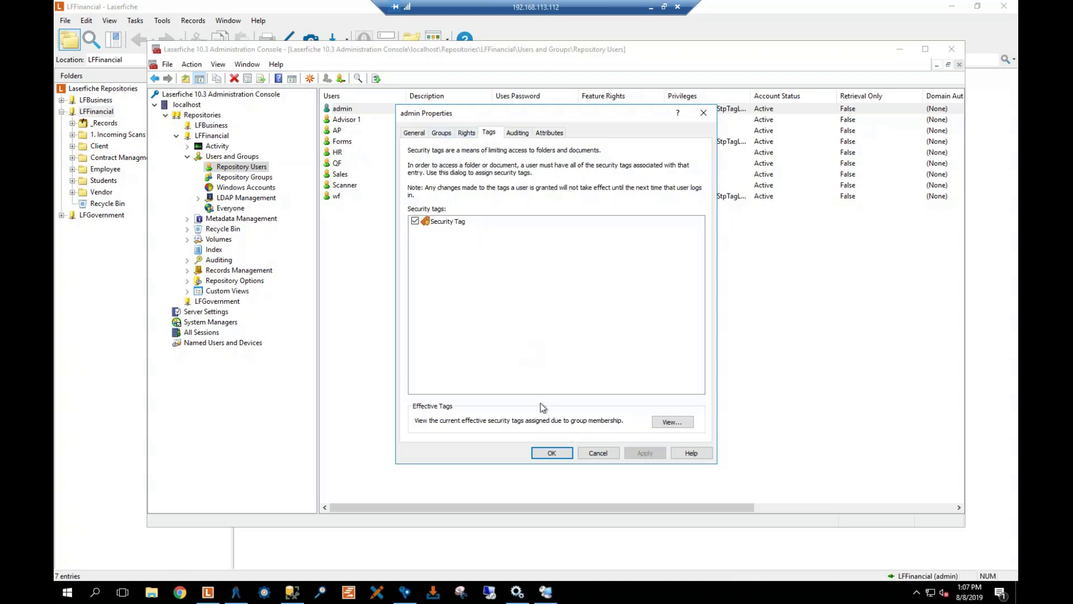
{"action": "left_click", "coordinate": [552, 453]}
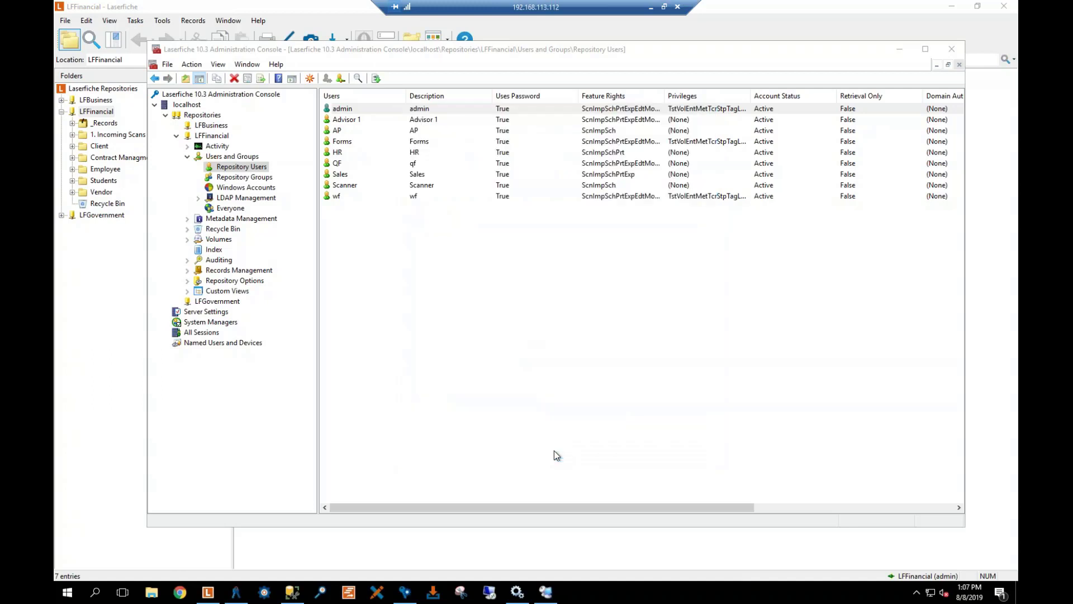
Start a new user, entering the user's name and description, and dismiss the domain-browse error
{"action": "right_click", "coordinate": [357, 222]}
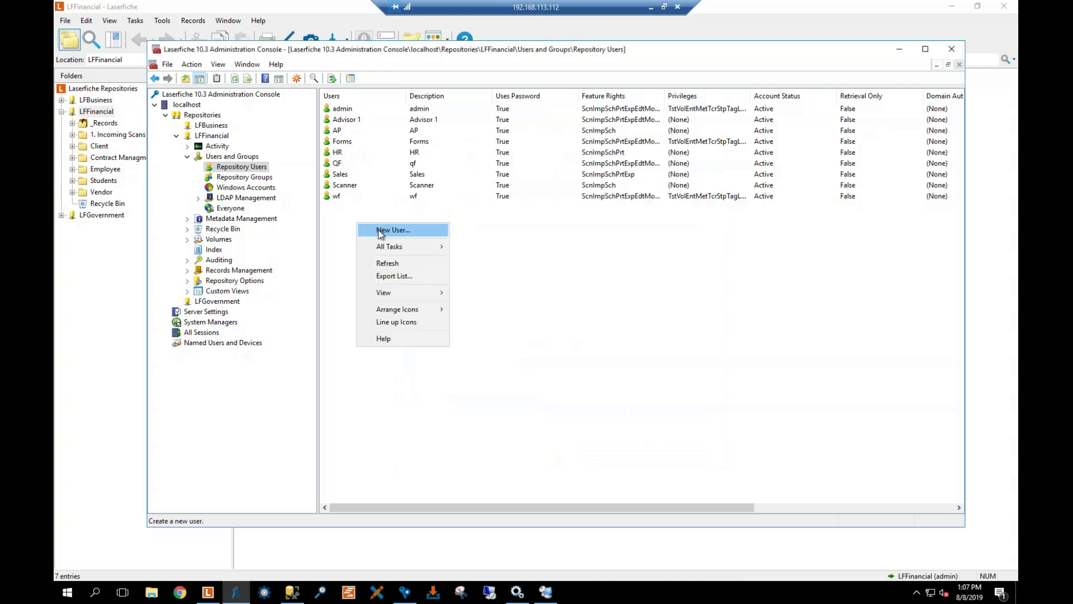
{"action": "left_click", "coordinate": [380, 230]}
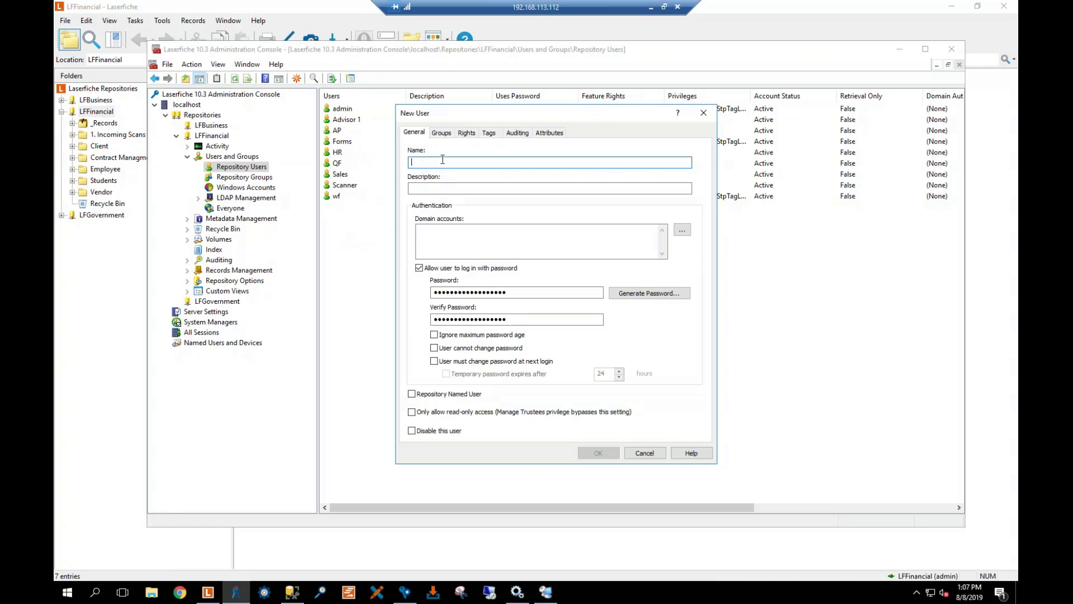
{"action": "type", "text": "Stephen"}
{"action": "key", "text": "Tab"}
{"action": "type", "text": "s"}
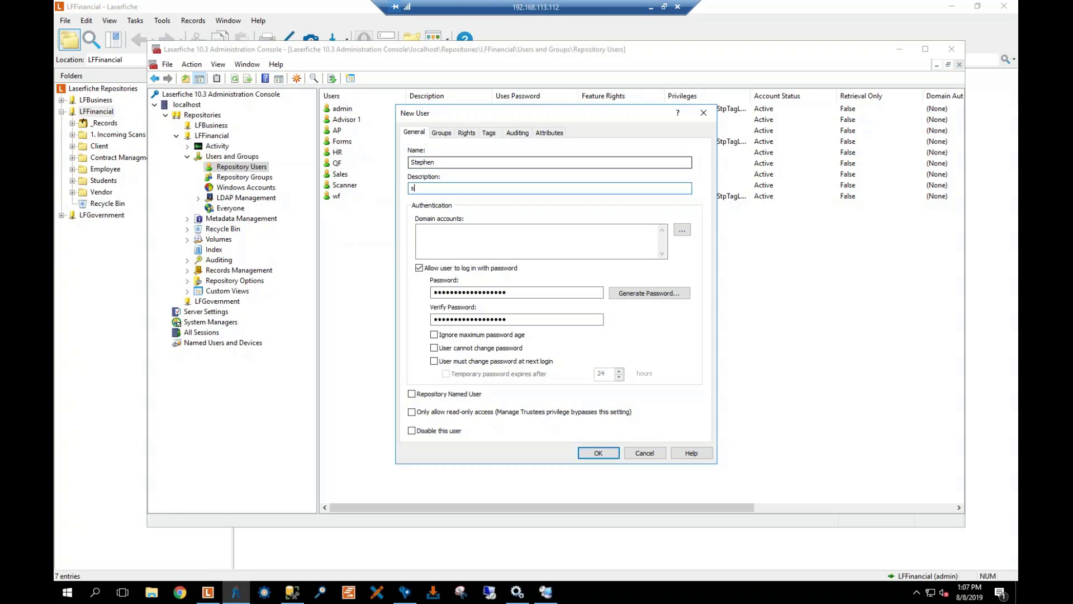
{"action": "type", "text": "tephen"}
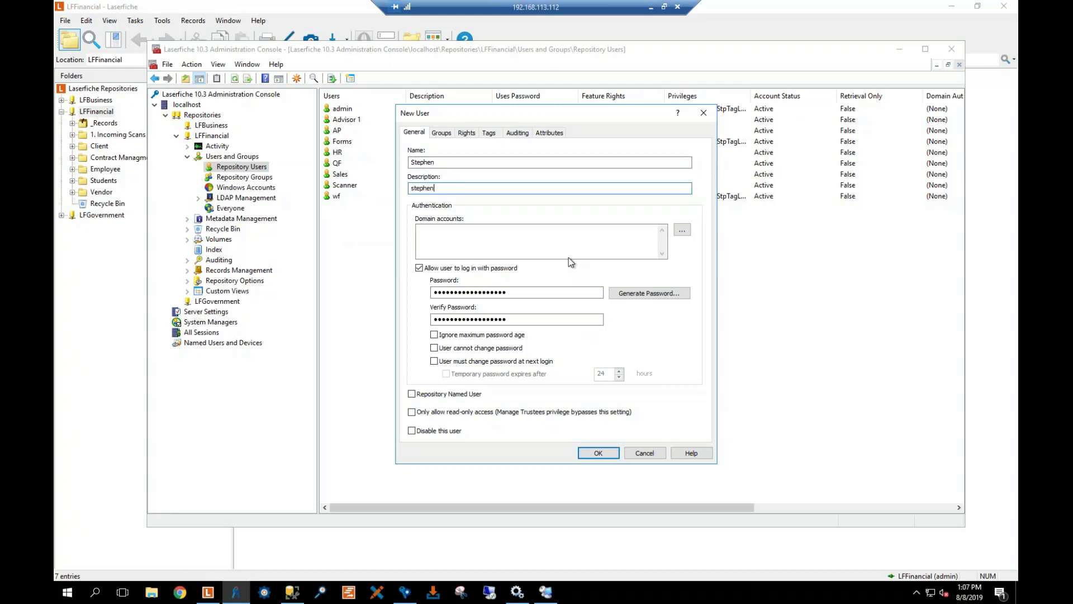
{"action": "left_click", "coordinate": [565, 239]}
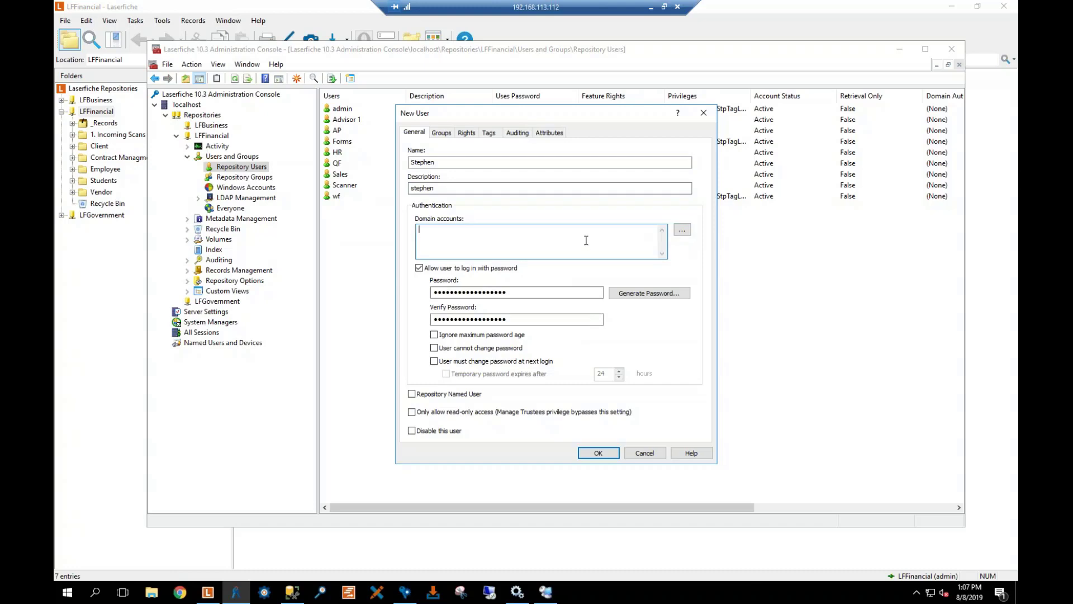
{"action": "left_click", "coordinate": [684, 230]}
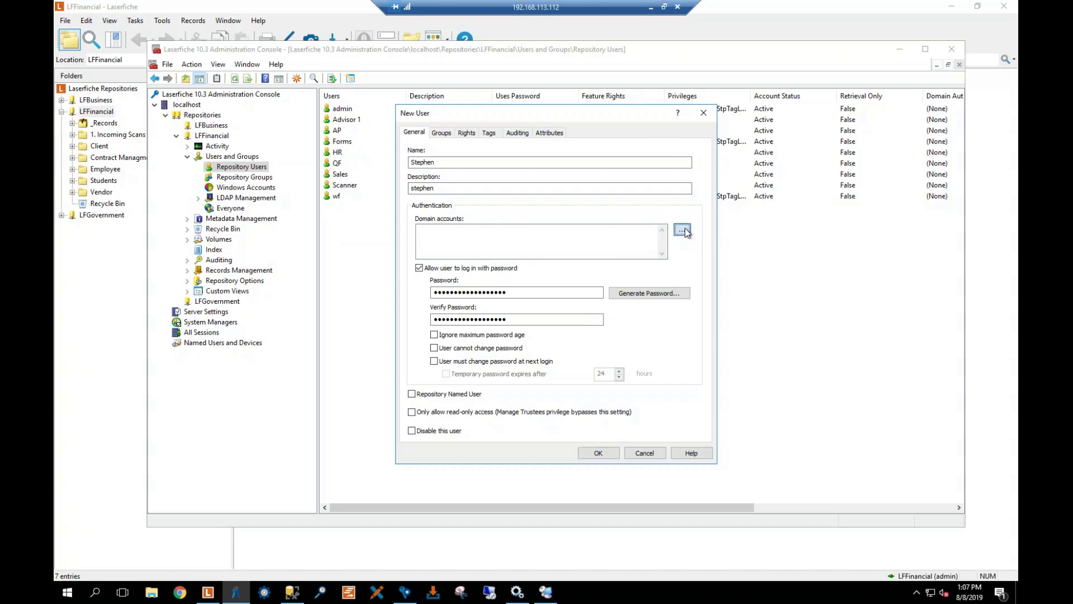
{"action": "left_click", "coordinate": [537, 200]}
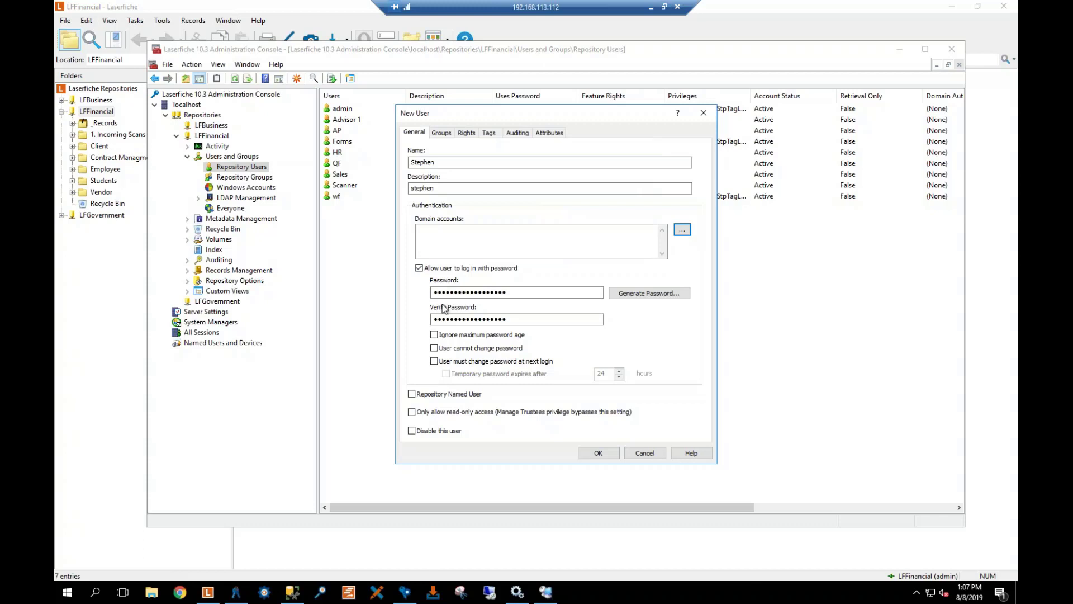
Enter and confirm the user's password, leave forced change off, and enable Repository Named User
{"action": "double_click", "coordinate": [530, 291]}
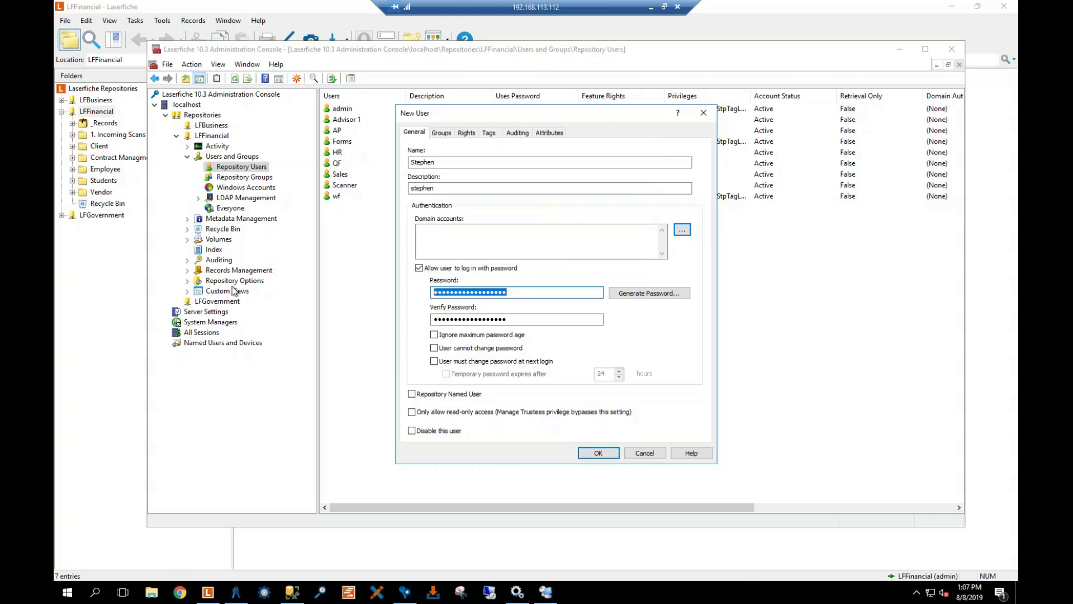
{"action": "key", "text": "Tab"}
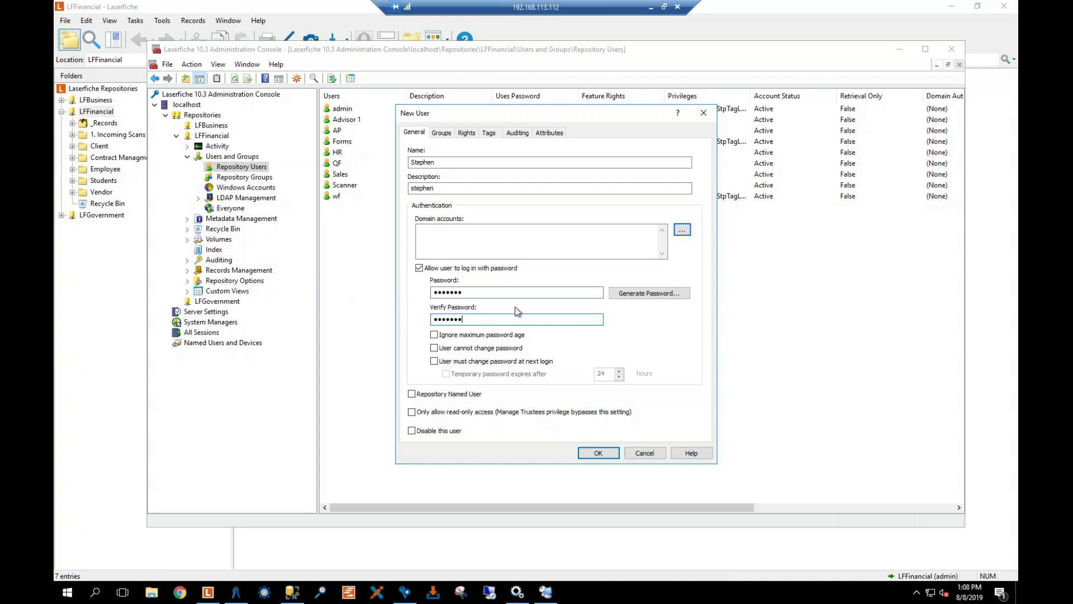
{"action": "left_click", "coordinate": [435, 362]}
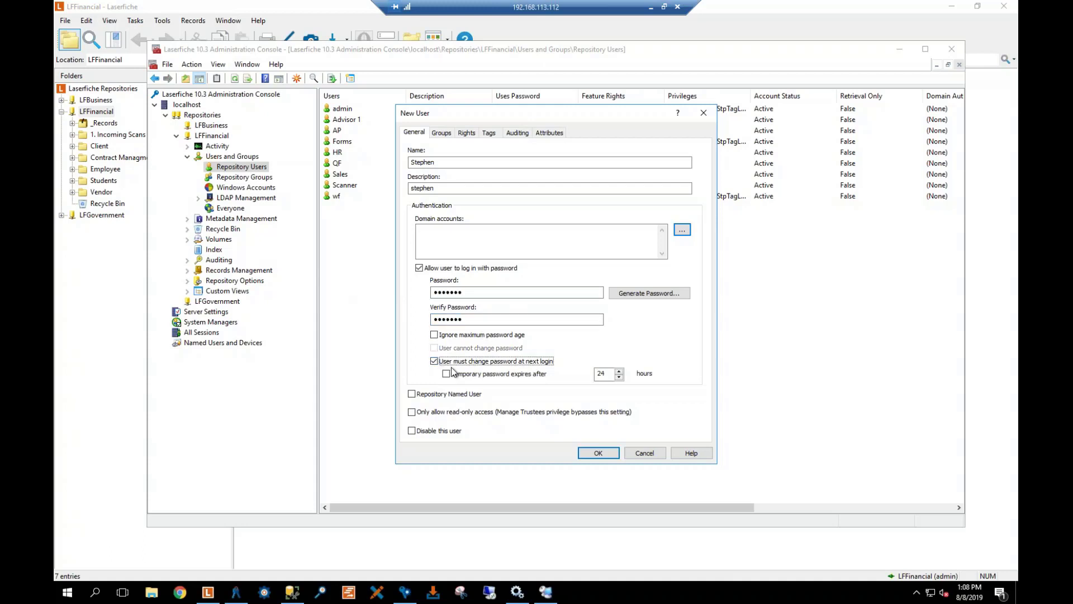
{"action": "left_click", "coordinate": [453, 375]}
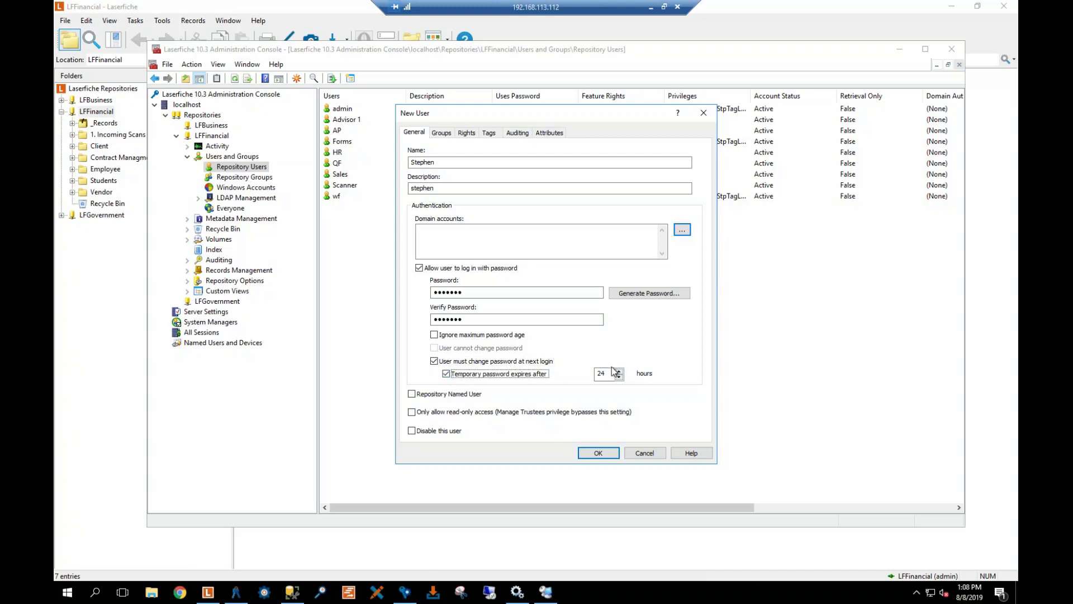
{"action": "left_click", "coordinate": [435, 361]}
{"action": "left_click", "coordinate": [412, 393]}
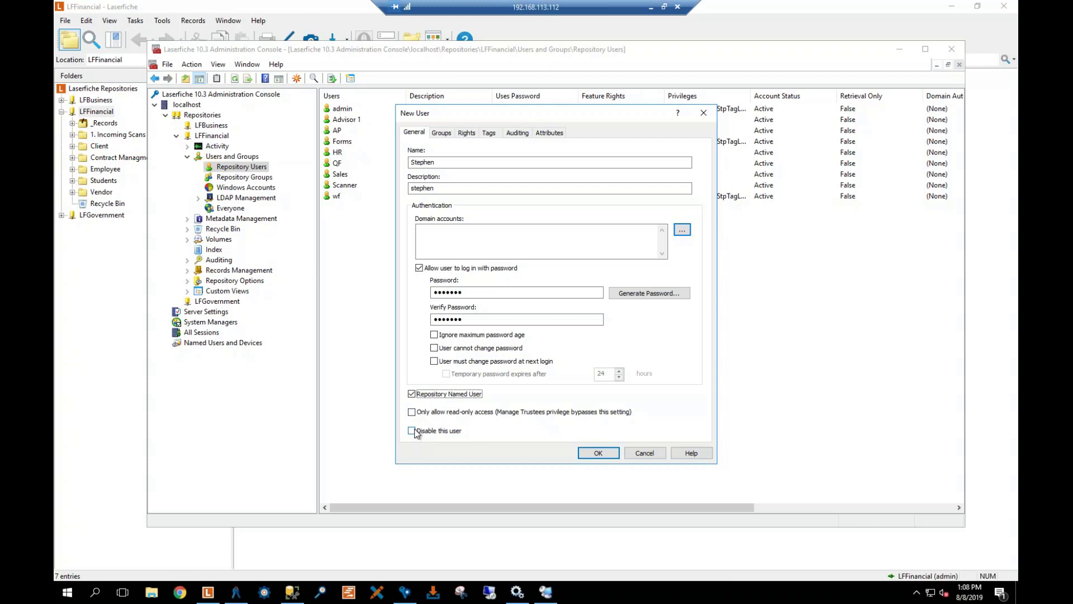
Leave the new user with no groups and no feature rights, then create it with OK
{"action": "left_click", "coordinate": [449, 136]}
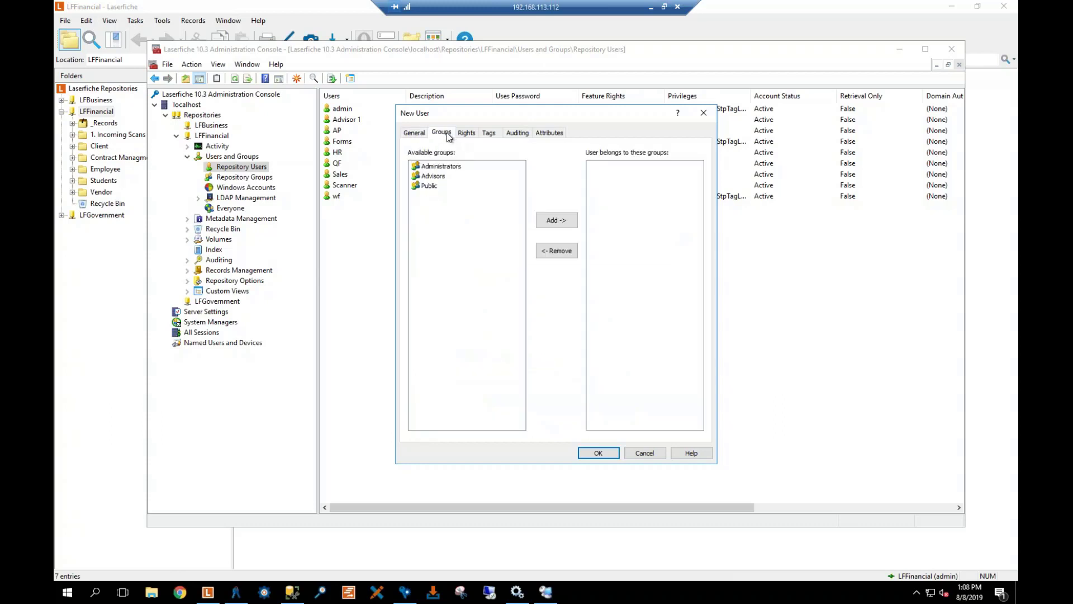
{"action": "left_click", "coordinate": [467, 134]}
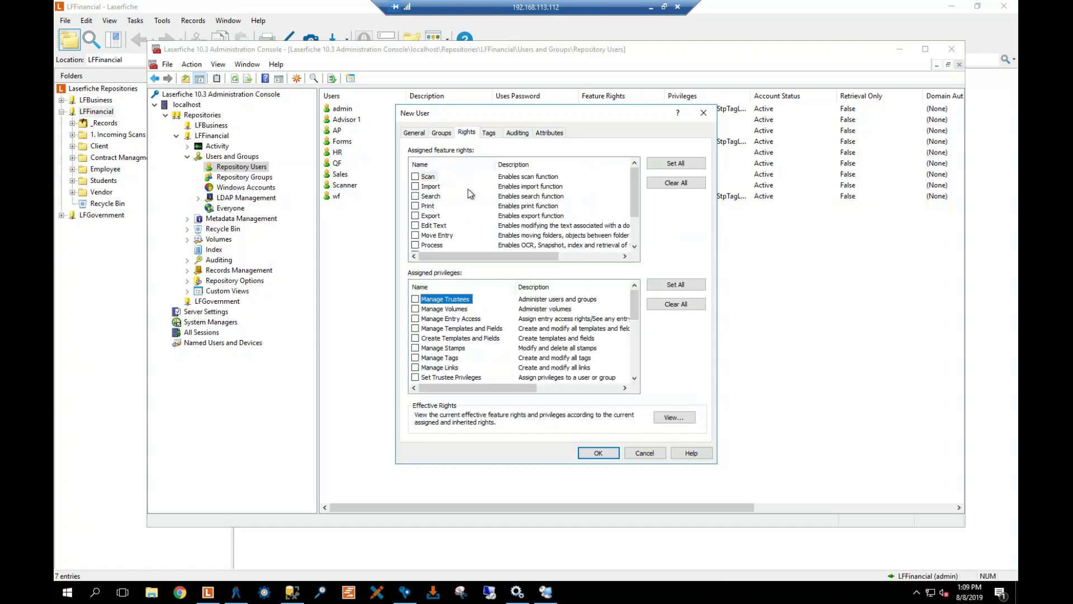
{"action": "left_click", "coordinate": [417, 177]}
{"action": "left_click", "coordinate": [415, 186]}
{"action": "left_click", "coordinate": [415, 177]}
{"action": "left_click", "coordinate": [600, 455]}
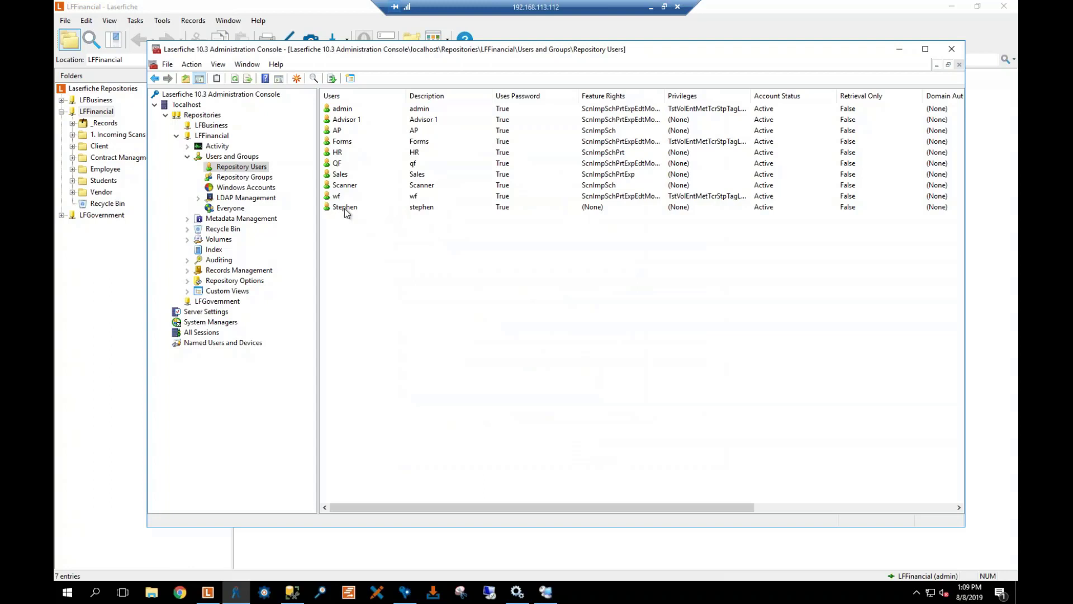
Open the Administrators group's Members tab listing admin, Forms, QF and wf
{"action": "left_click", "coordinate": [240, 178]}
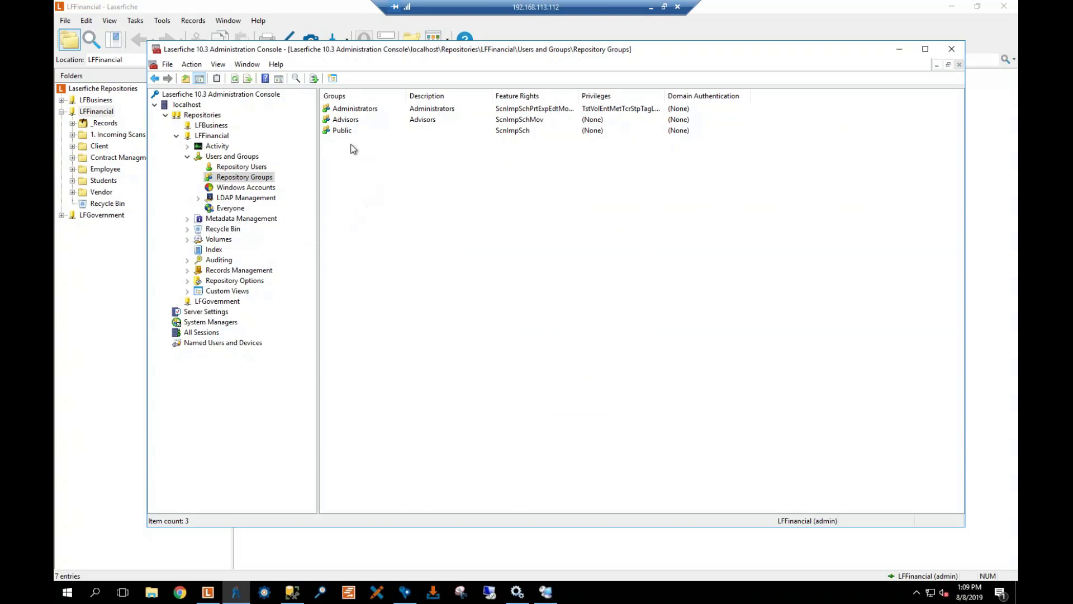
{"action": "right_click", "coordinate": [348, 110]}
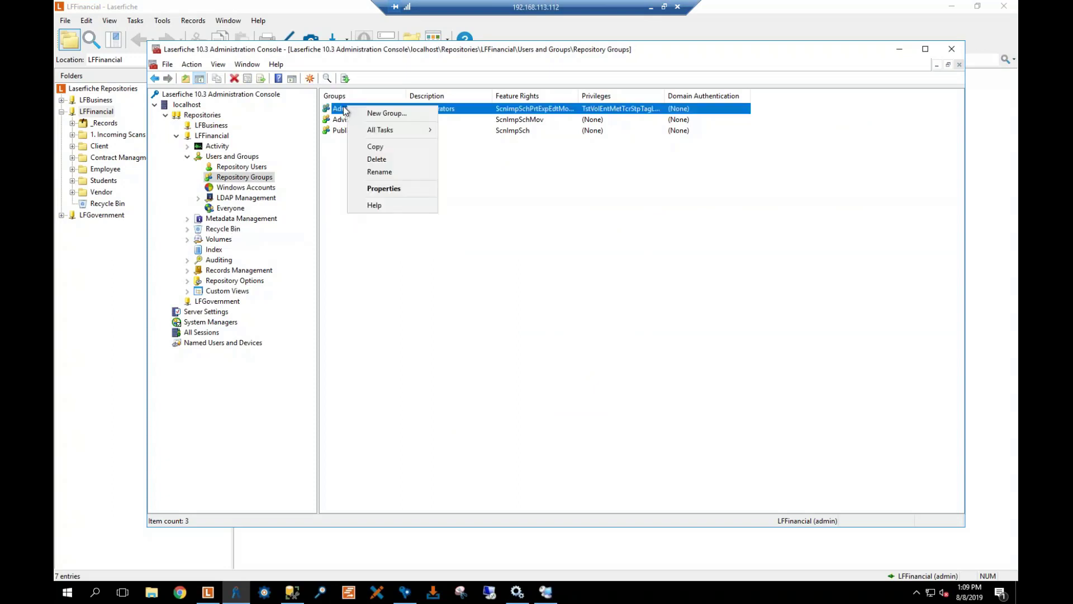
{"action": "left_click", "coordinate": [383, 189]}
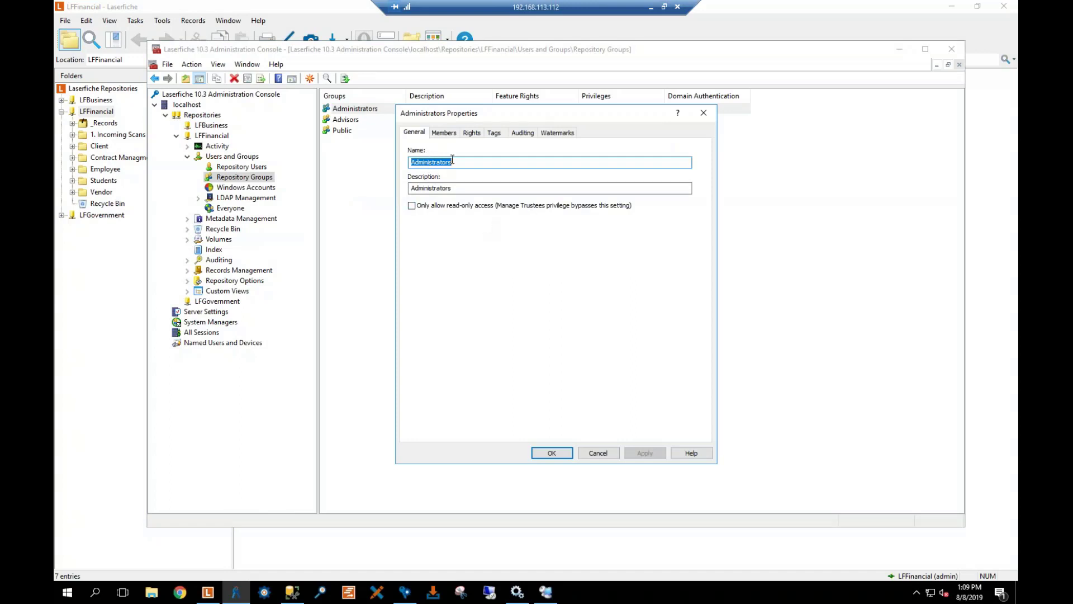
{"action": "left_click", "coordinate": [442, 134]}
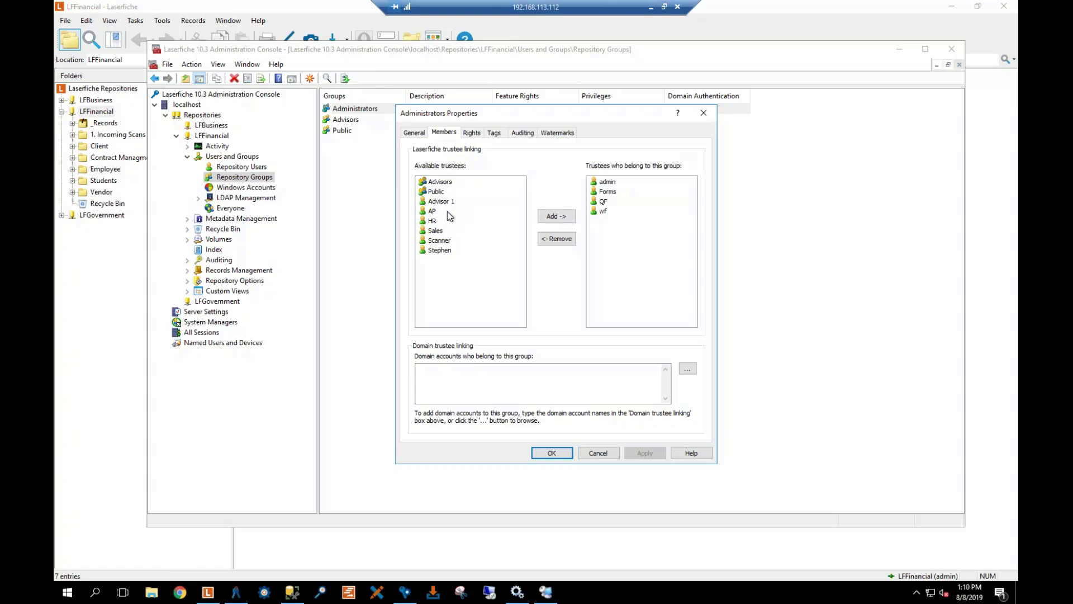
View the Administrators group's Rights tab, where all rights such as Manage Trustees are assigned
{"action": "left_click", "coordinate": [469, 380]}
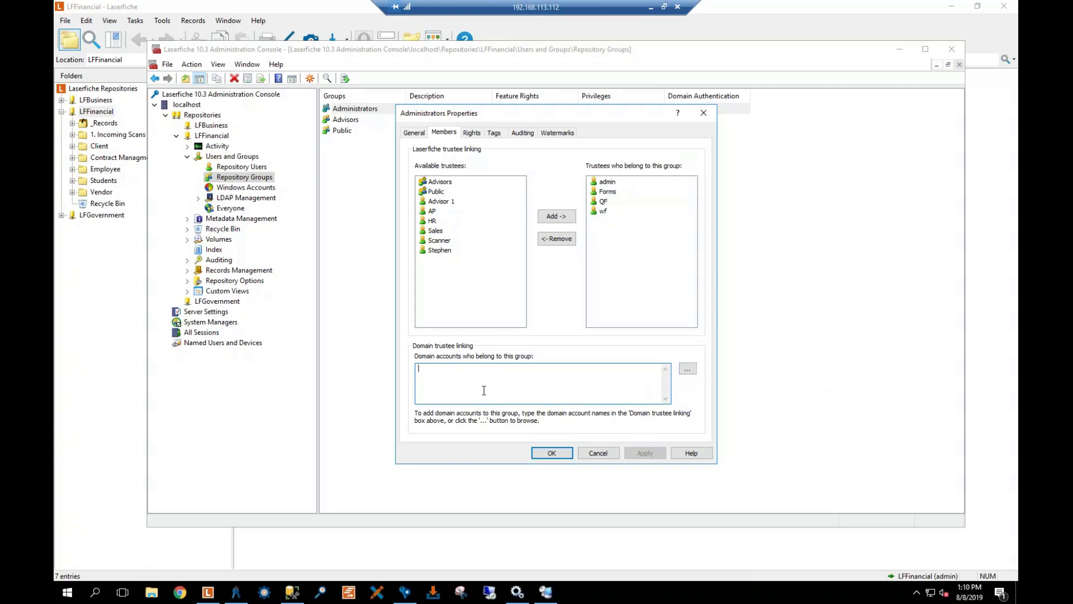
{"action": "left_click", "coordinate": [470, 134]}
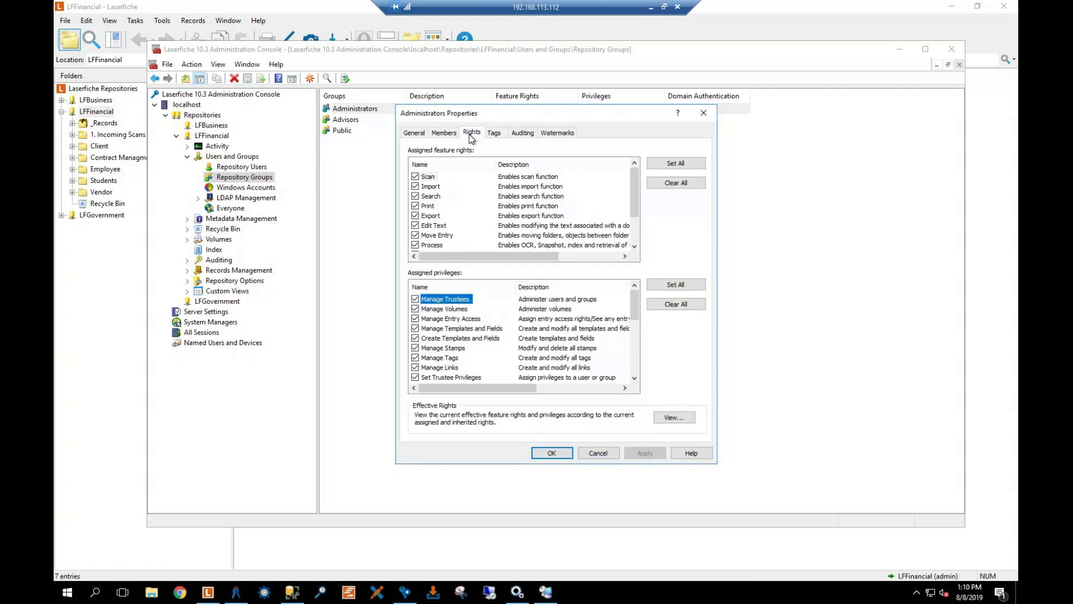
Scroll Administrators' rights and privileges, then view its unassigned Security Tag on the Tags tab
{"action": "scroll", "coordinate": [494, 178], "scroll_direction": "down", "scroll_amount": 2}
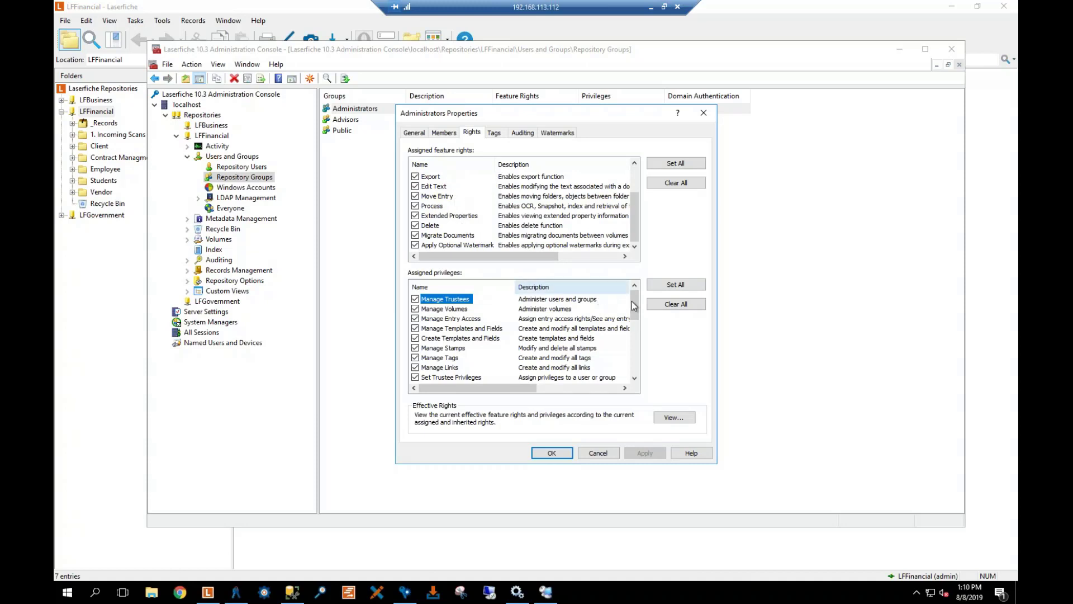
{"action": "left_click_drag", "start_coordinate": [633, 306], "coordinate": [644, 371]}
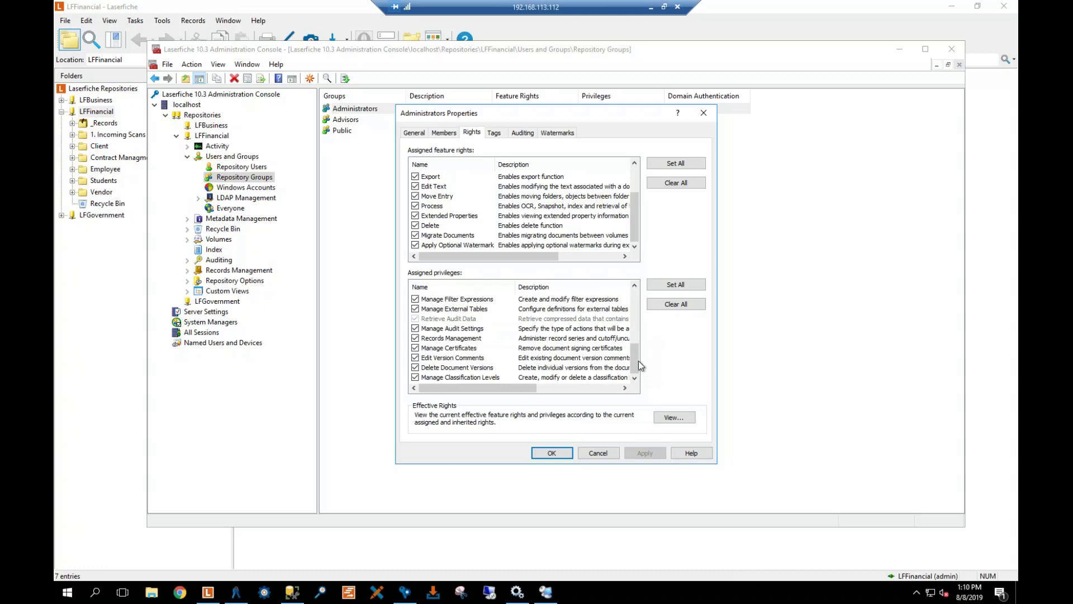
{"action": "left_click_drag", "start_coordinate": [635, 359], "coordinate": [619, 298]}
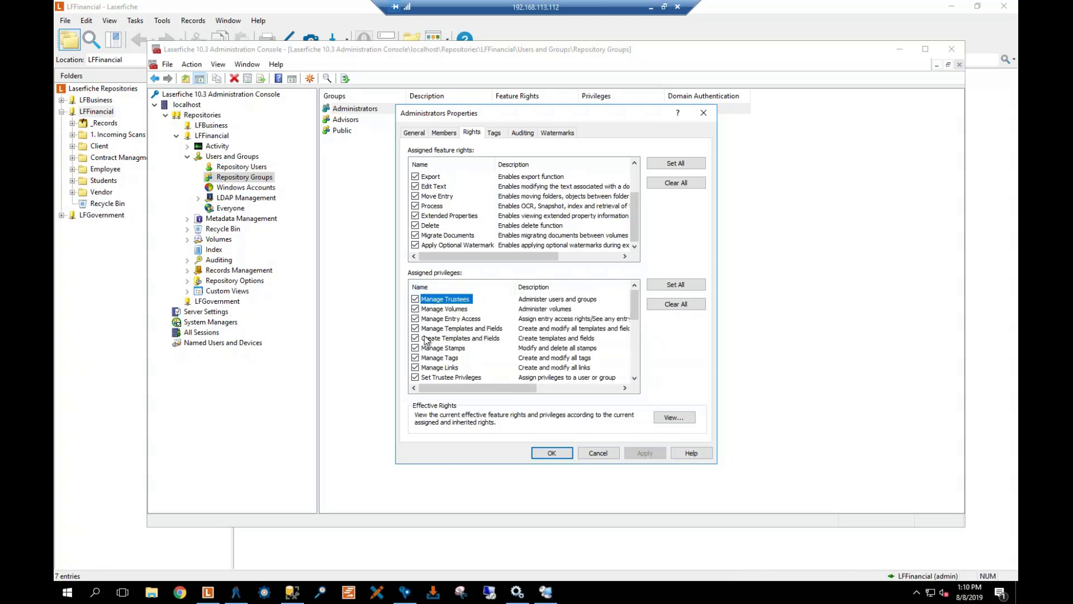
{"action": "left_click", "coordinate": [494, 133]}
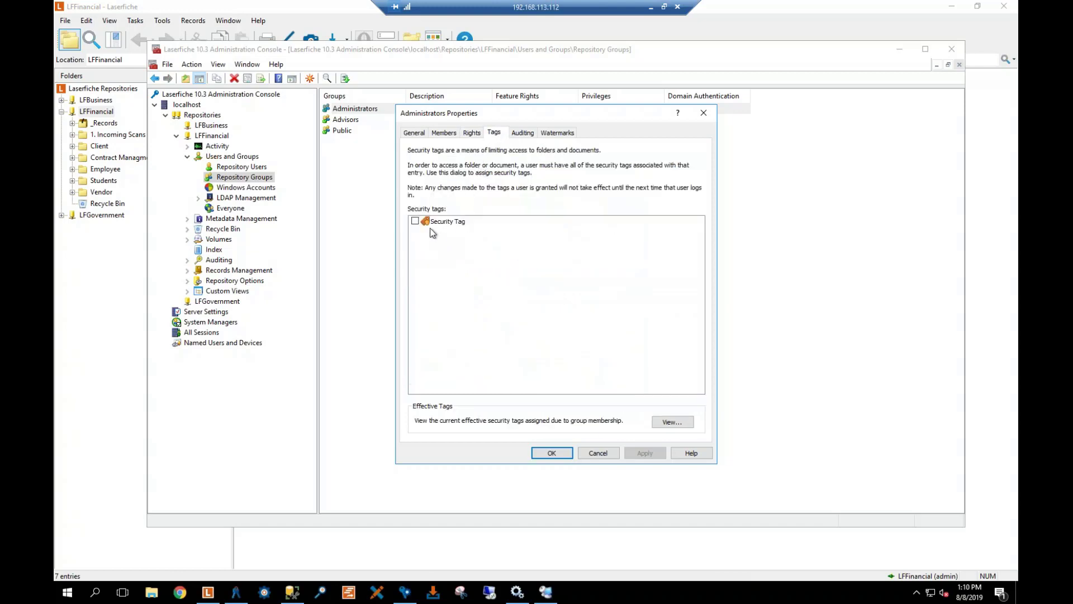
Assign the Security Tag to Administrators, apply and close, then bring up actions for Everyone
{"action": "left_click", "coordinate": [414, 222]}
{"action": "left_click", "coordinate": [644, 454]}
{"action": "left_click", "coordinate": [549, 453]}
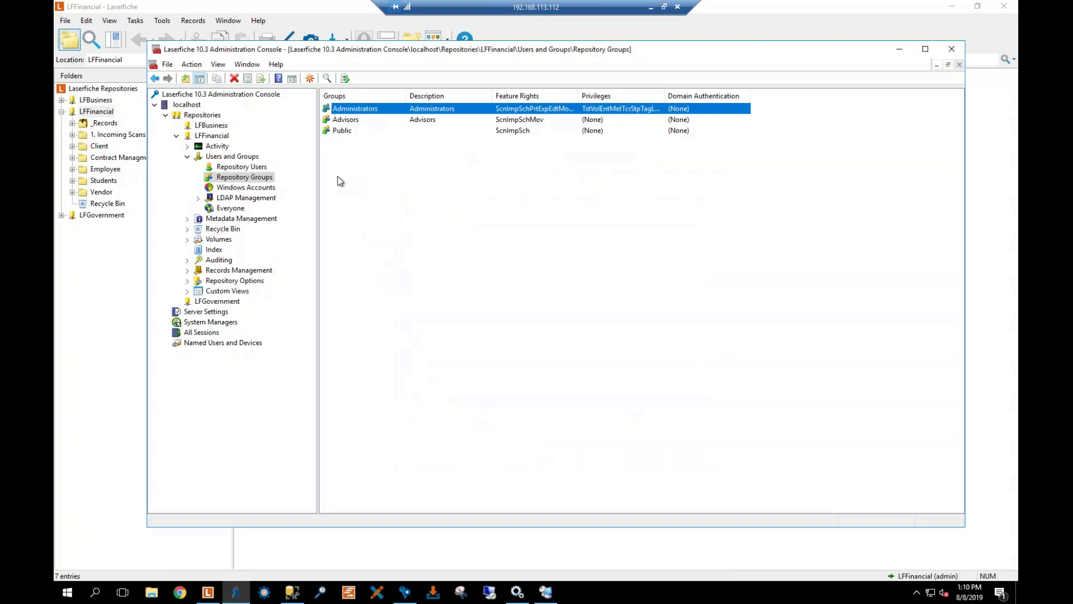
{"action": "left_click", "coordinate": [217, 209]}
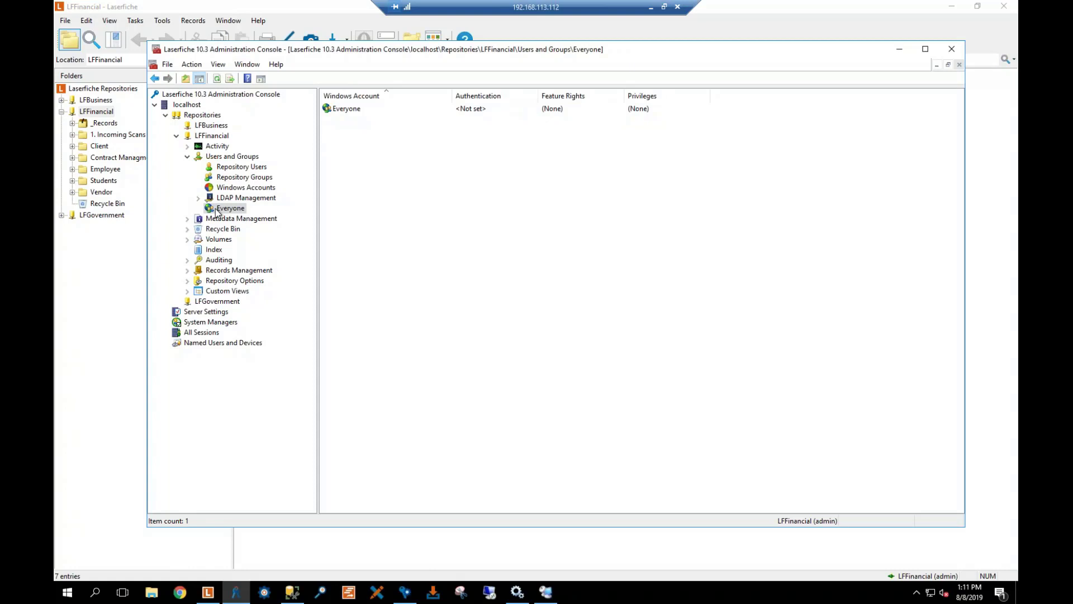
{"action": "right_click", "coordinate": [345, 112]}
{"action": "left_click", "coordinate": [391, 136]}
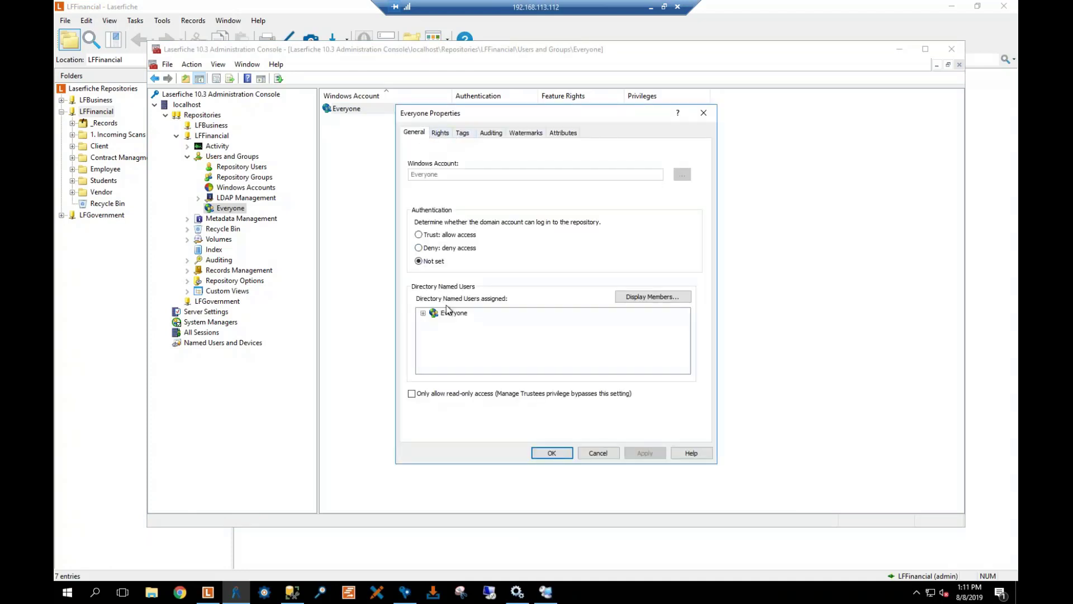
{"action": "left_click", "coordinate": [423, 313]}
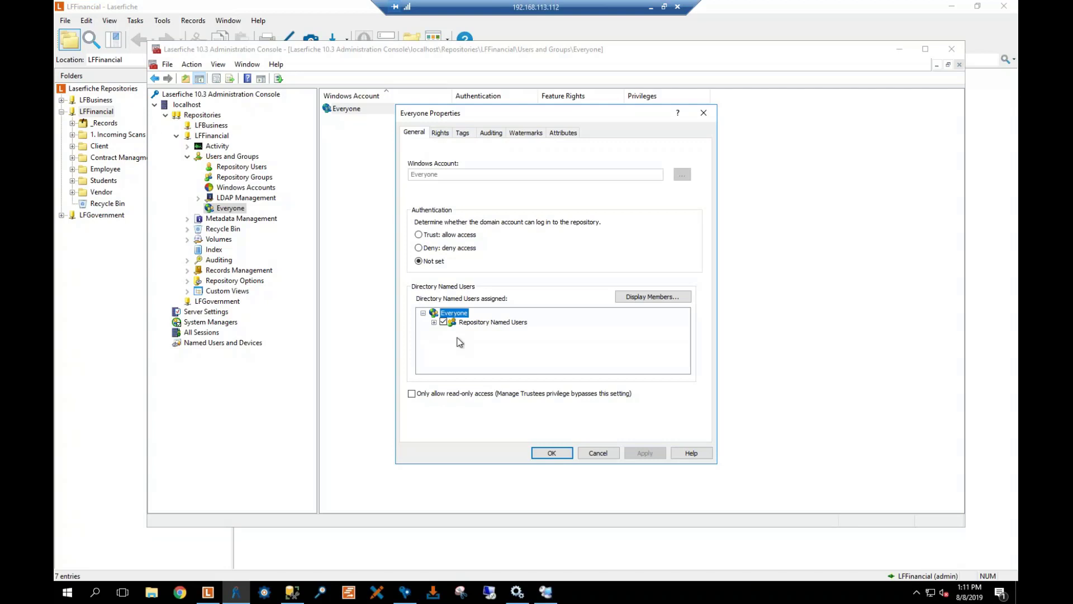
{"action": "left_click", "coordinate": [433, 322]}
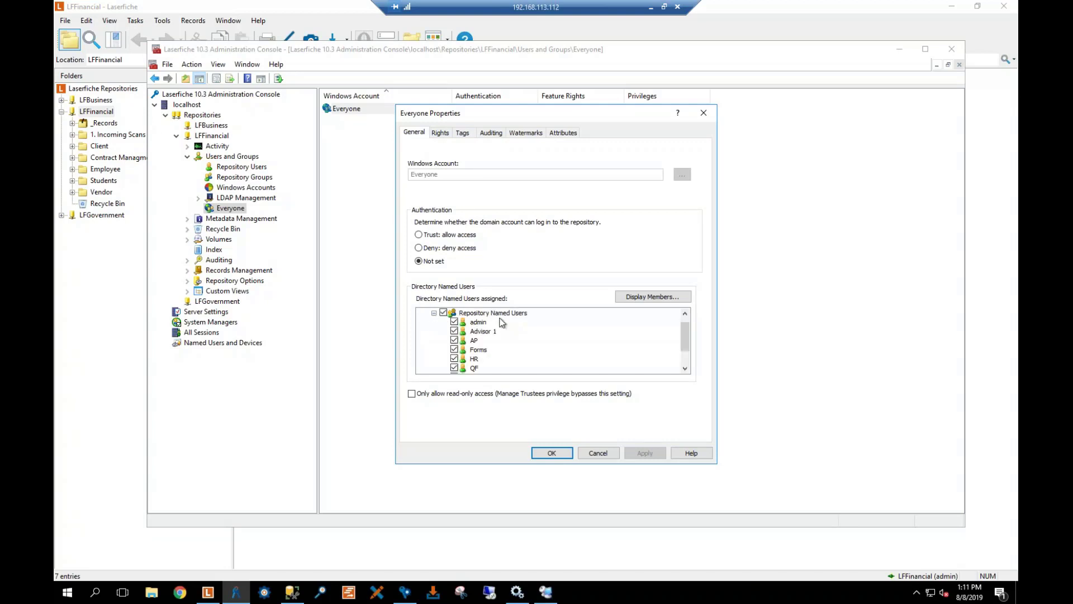
{"action": "scroll", "coordinate": [502, 322], "scroll_direction": "down", "scroll_amount": 1}
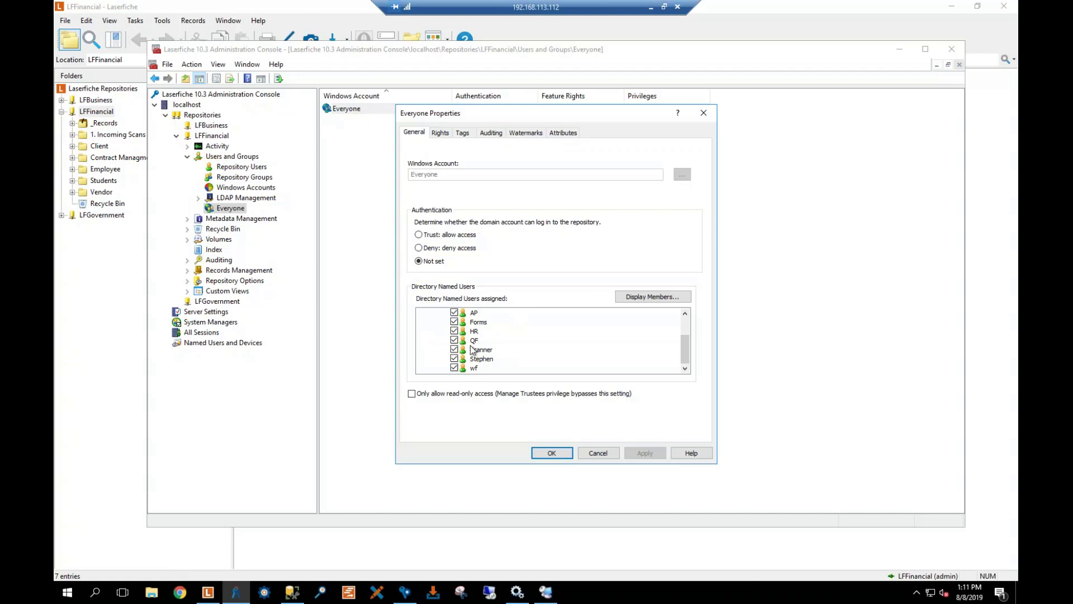
{"action": "left_click", "coordinate": [440, 133]}
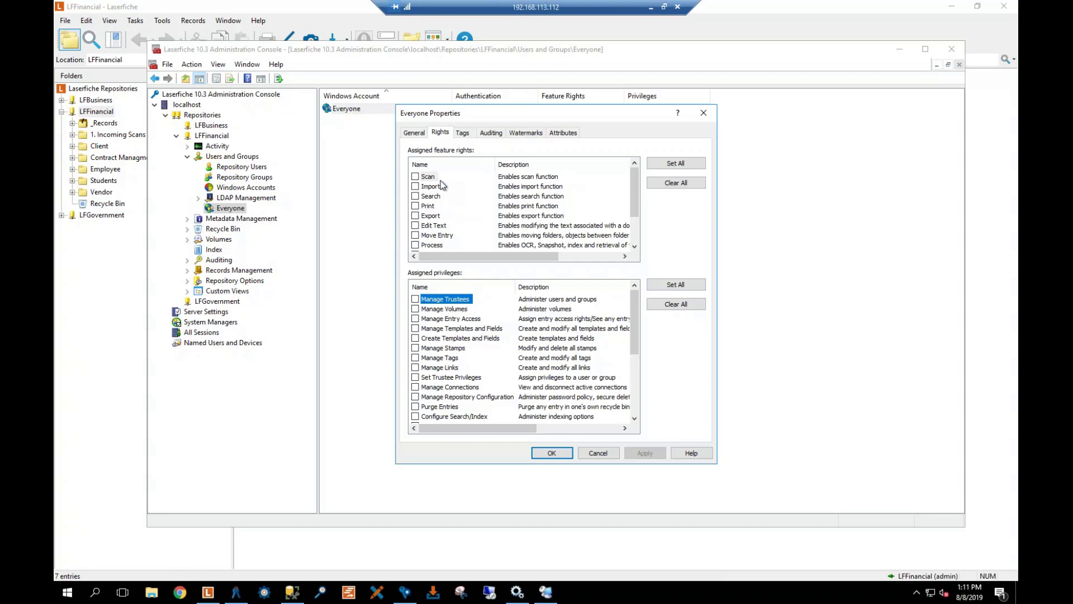
{"action": "left_click", "coordinate": [598, 453]}
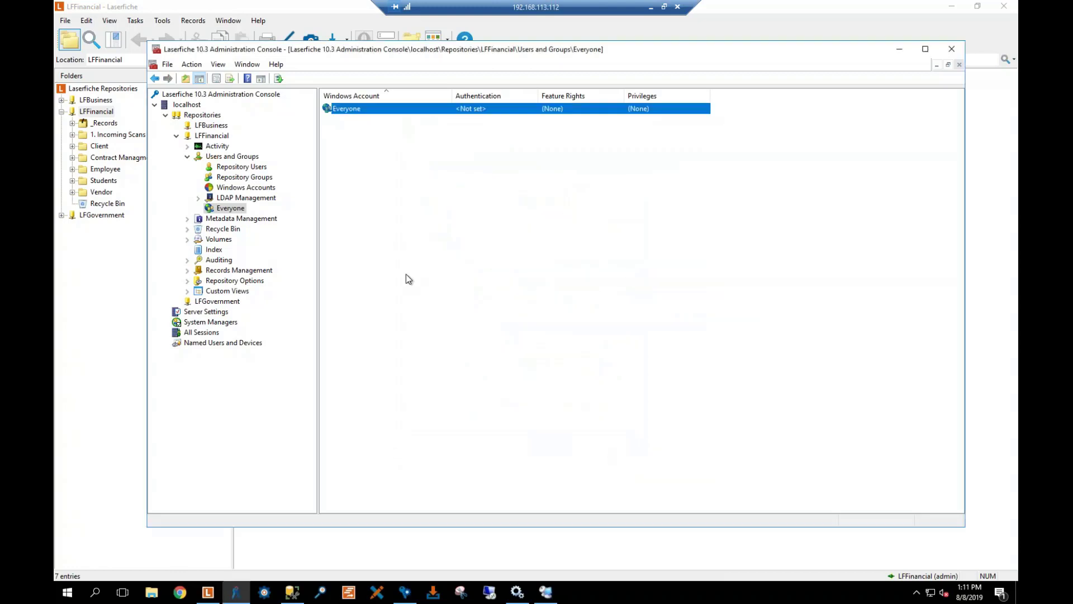
Start a new repository group named 'Group' with the description 'group'
{"action": "left_click", "coordinate": [241, 177]}
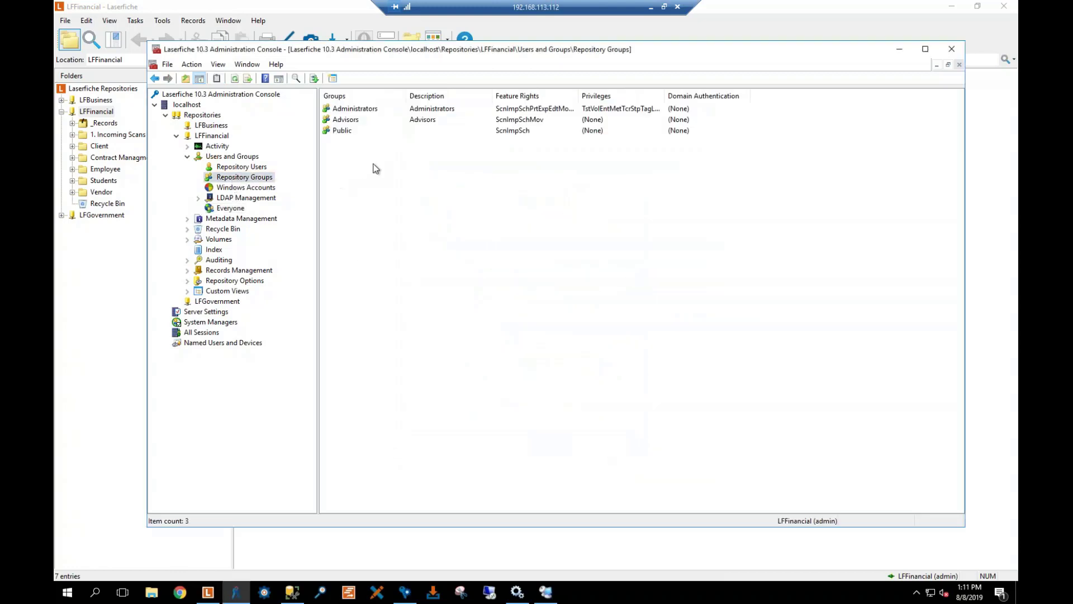
{"action": "right_click", "coordinate": [374, 168]}
{"action": "left_click", "coordinate": [413, 173]}
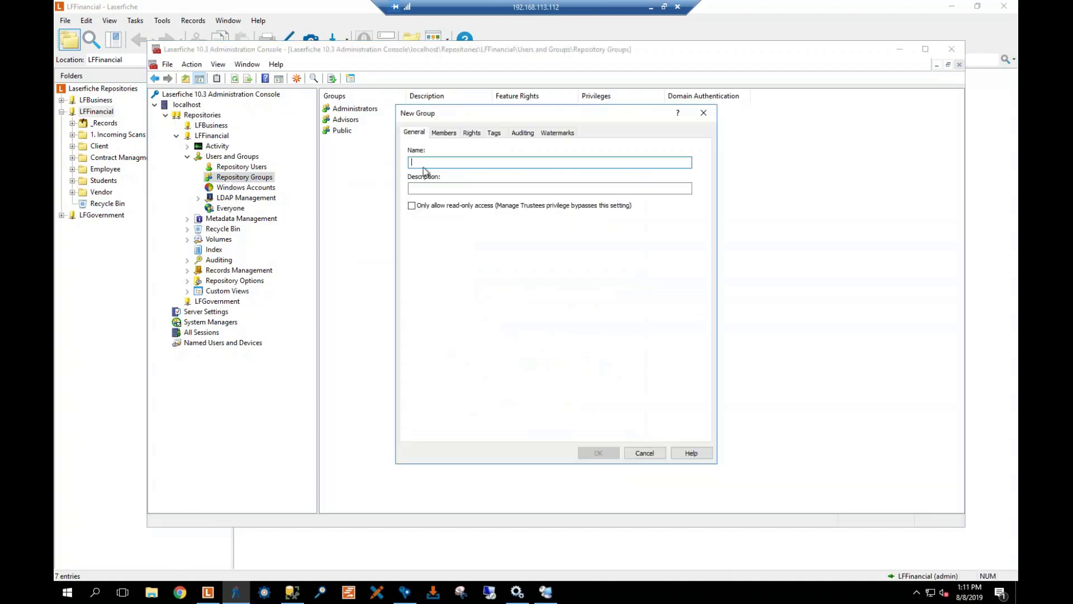
{"action": "type", "text": "Group"}
{"action": "key", "text": "Tab"}
{"action": "type", "text": "group"}
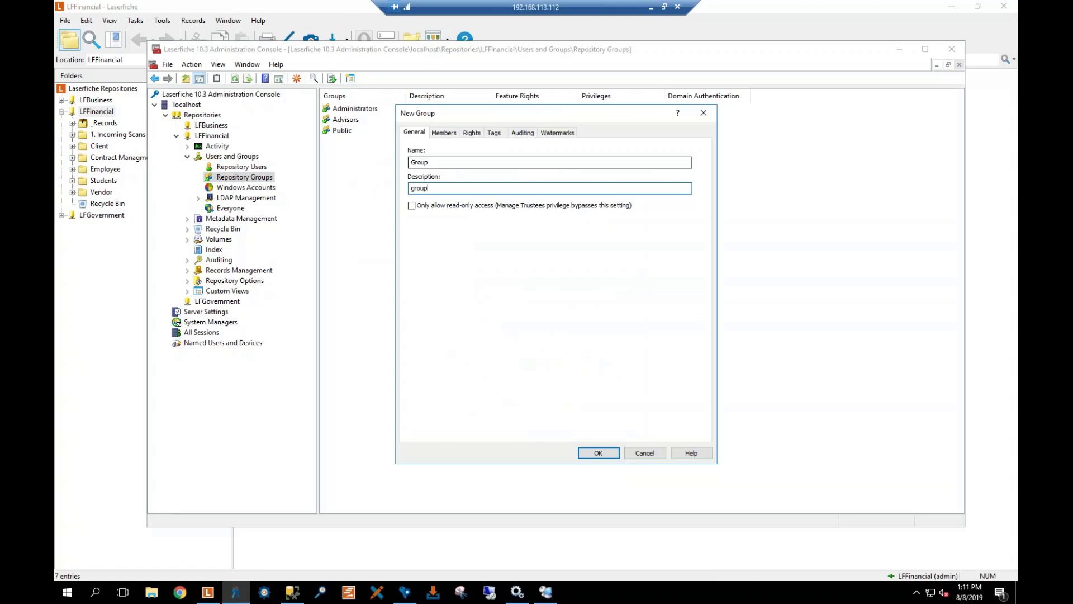
Add the restricted user, Sales and Scanner as members and create the group
{"action": "left_click", "coordinate": [443, 132]}
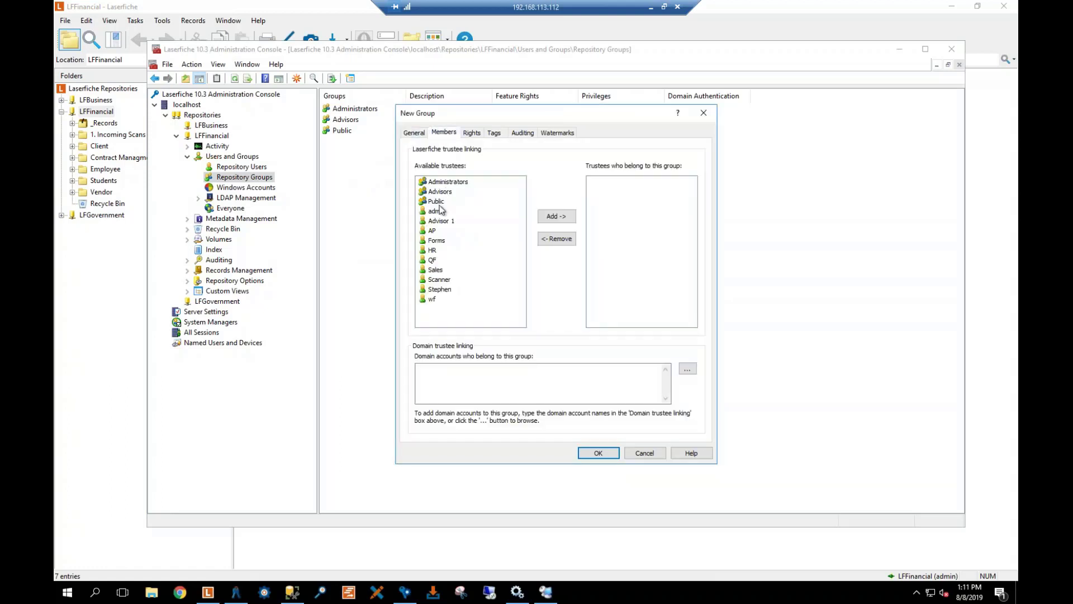
{"action": "left_click", "coordinate": [442, 291]}
{"action": "left_click", "coordinate": [560, 222]}
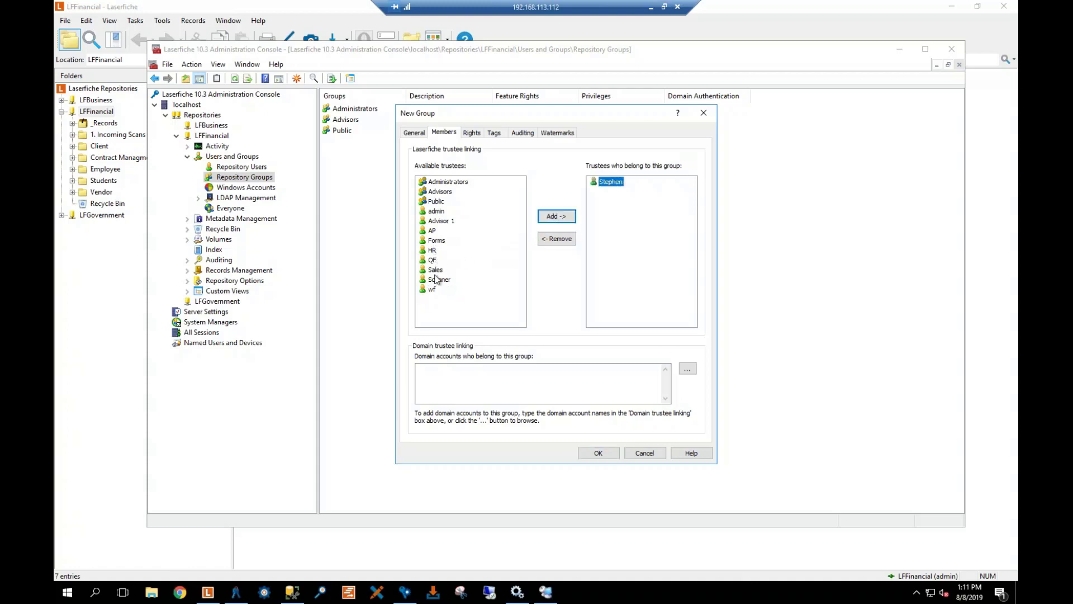
{"action": "left_click", "coordinate": [436, 269]}
{"action": "left_click", "coordinate": [556, 216]}
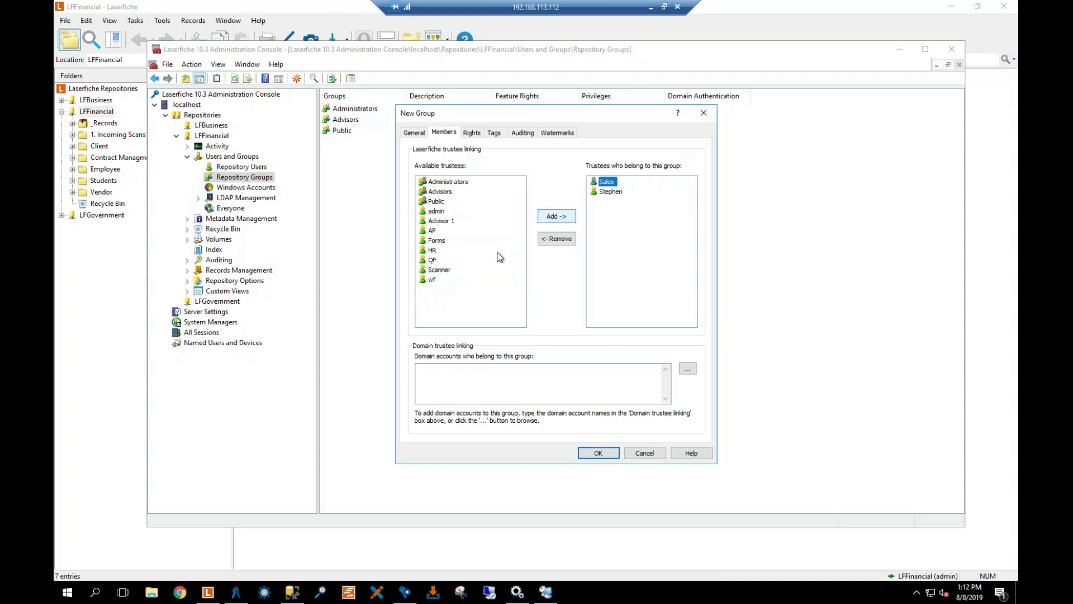
{"action": "left_click", "coordinate": [440, 271]}
{"action": "left_click", "coordinate": [550, 217]}
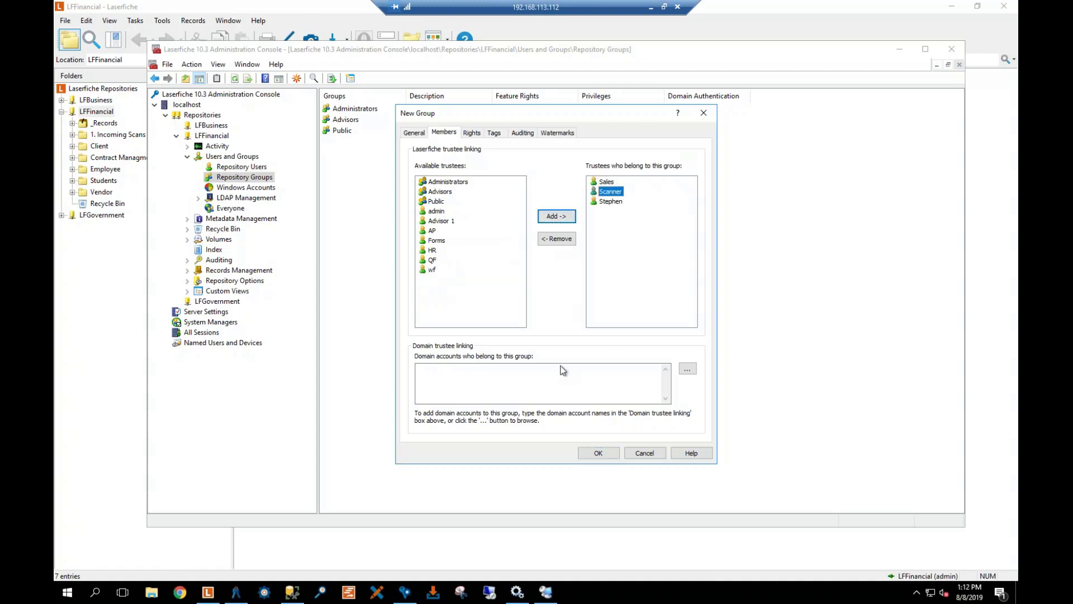
{"action": "left_click", "coordinate": [597, 452]}
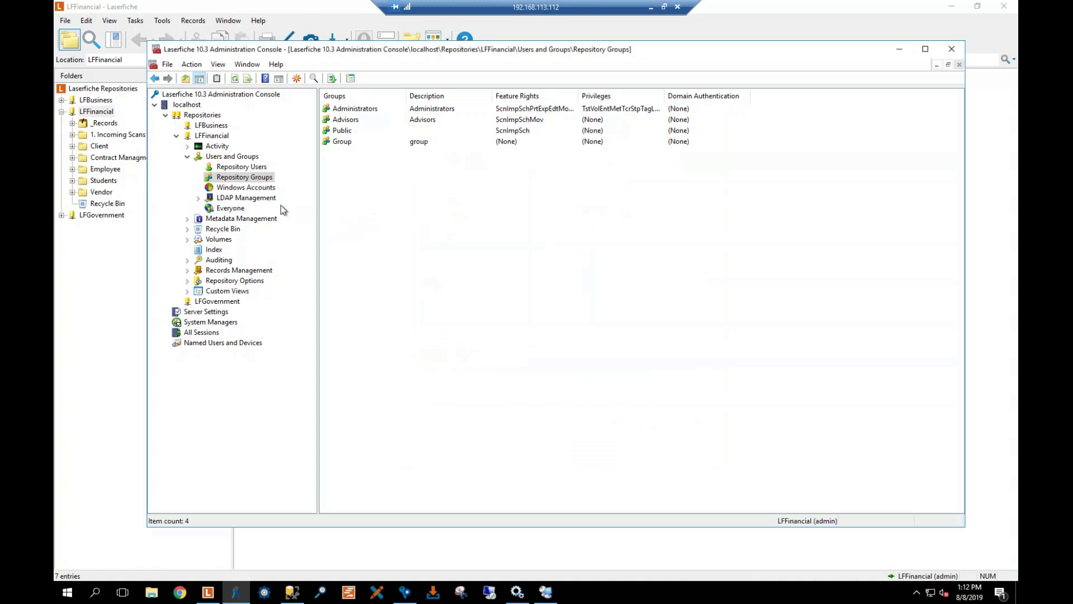
Open the properties of the Group repository group
{"action": "left_click", "coordinate": [198, 199]}
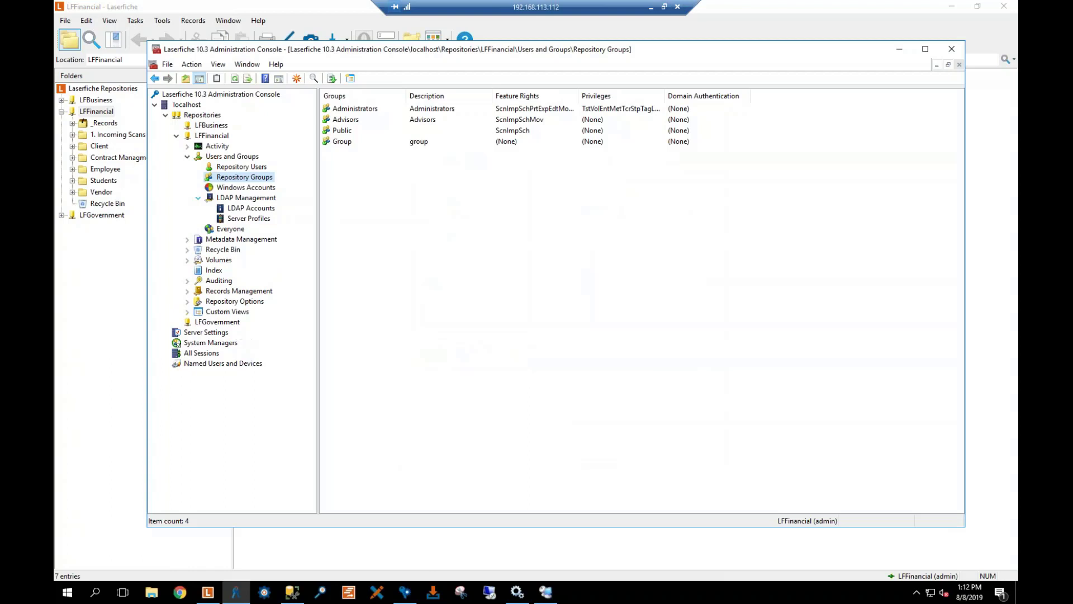
{"action": "left_click", "coordinate": [199, 199]}
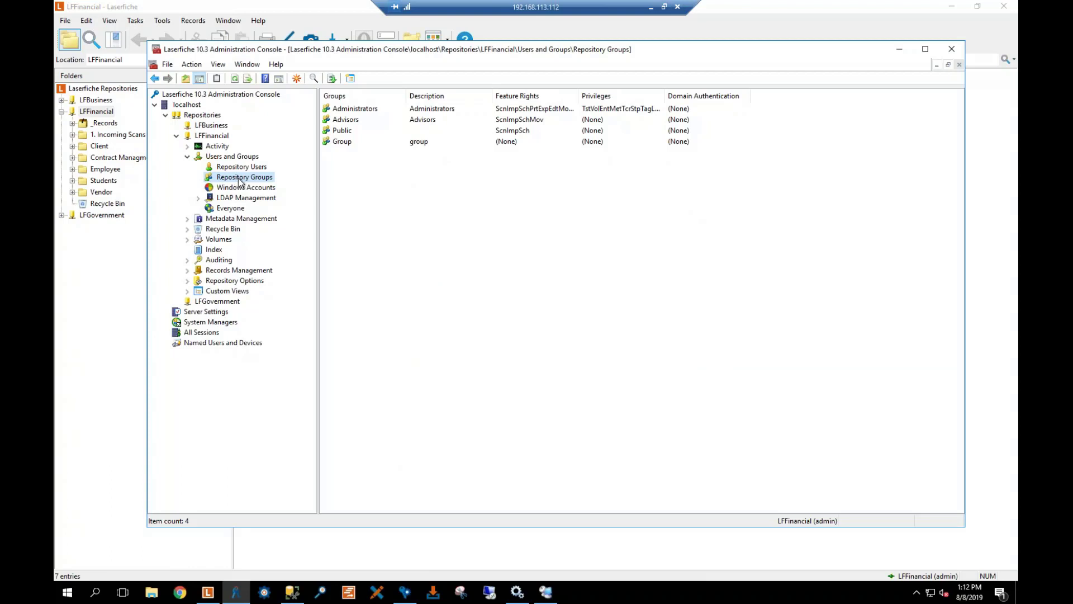
{"action": "right_click", "coordinate": [239, 180]}
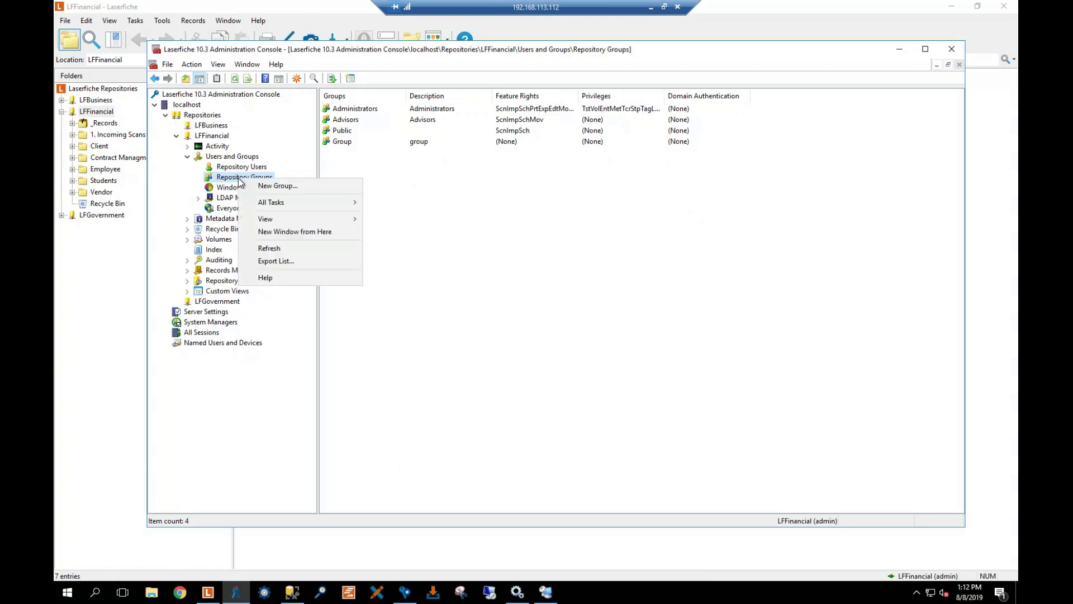
{"action": "left_click", "coordinate": [374, 151]}
{"action": "right_click", "coordinate": [361, 139]}
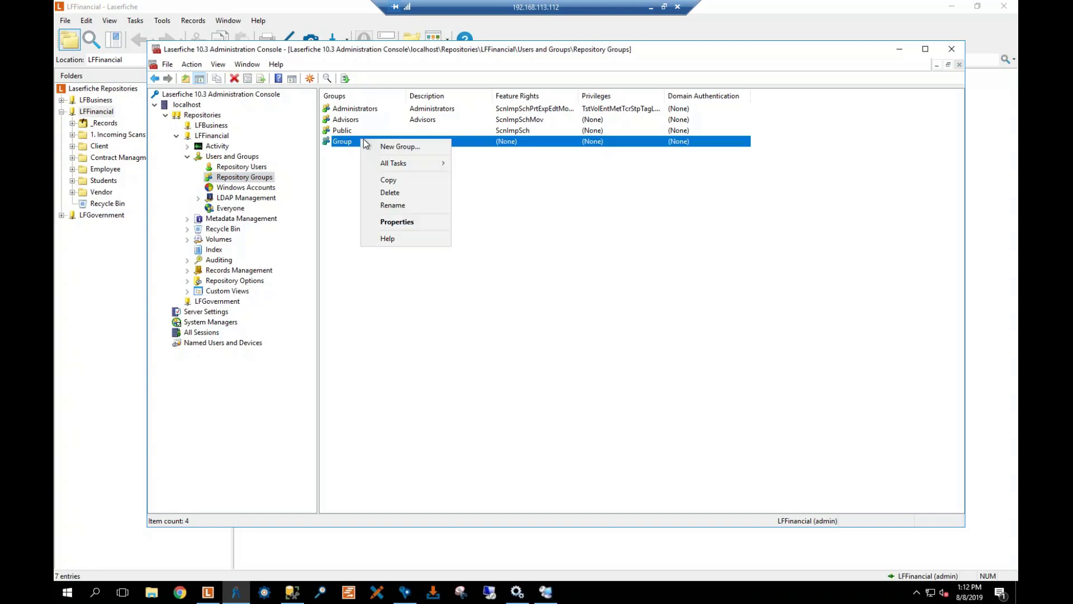
{"action": "left_click", "coordinate": [404, 222]}
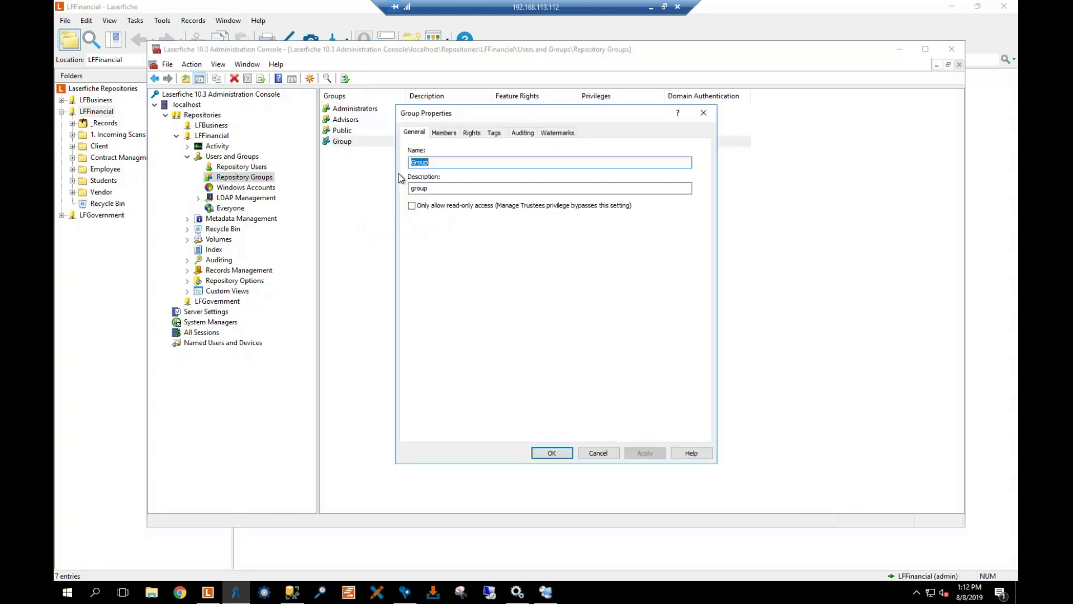
Grant Group all feature rights except Delete and save the properties
{"action": "left_click", "coordinate": [471, 133]}
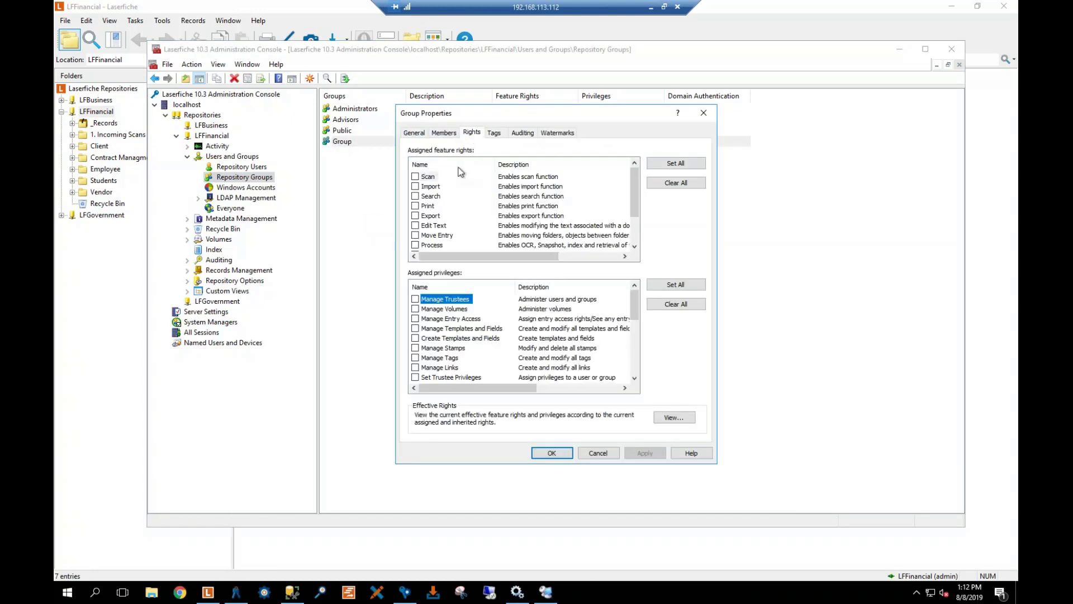
{"action": "left_click", "coordinate": [665, 163]}
{"action": "scroll", "coordinate": [416, 228], "scroll_direction": "down", "scroll_amount": 2}
{"action": "left_click", "coordinate": [416, 226]}
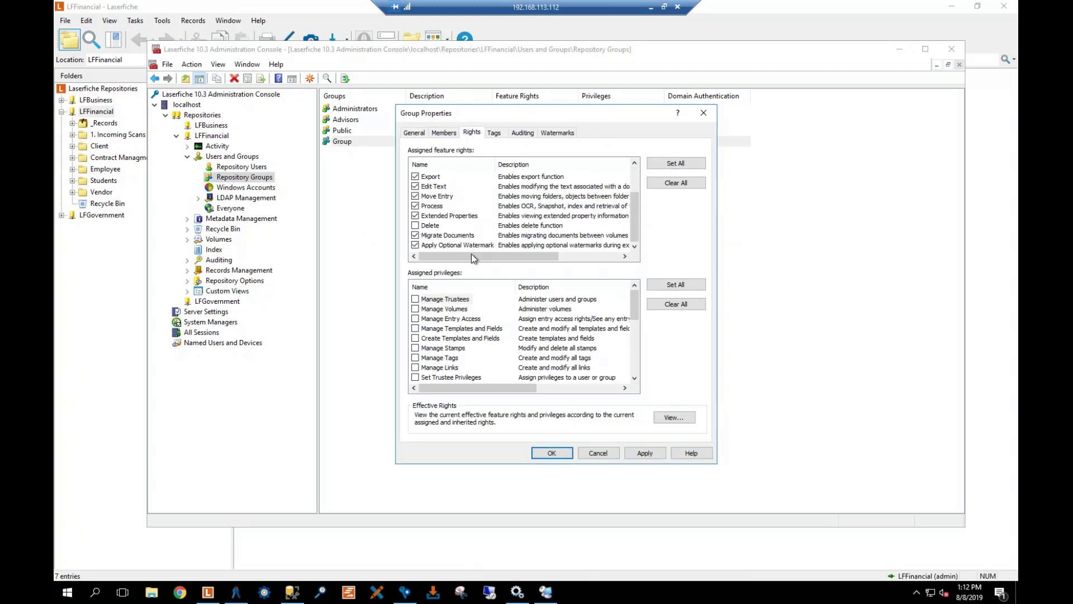
{"action": "left_click", "coordinate": [645, 453]}
{"action": "left_click", "coordinate": [552, 453]}
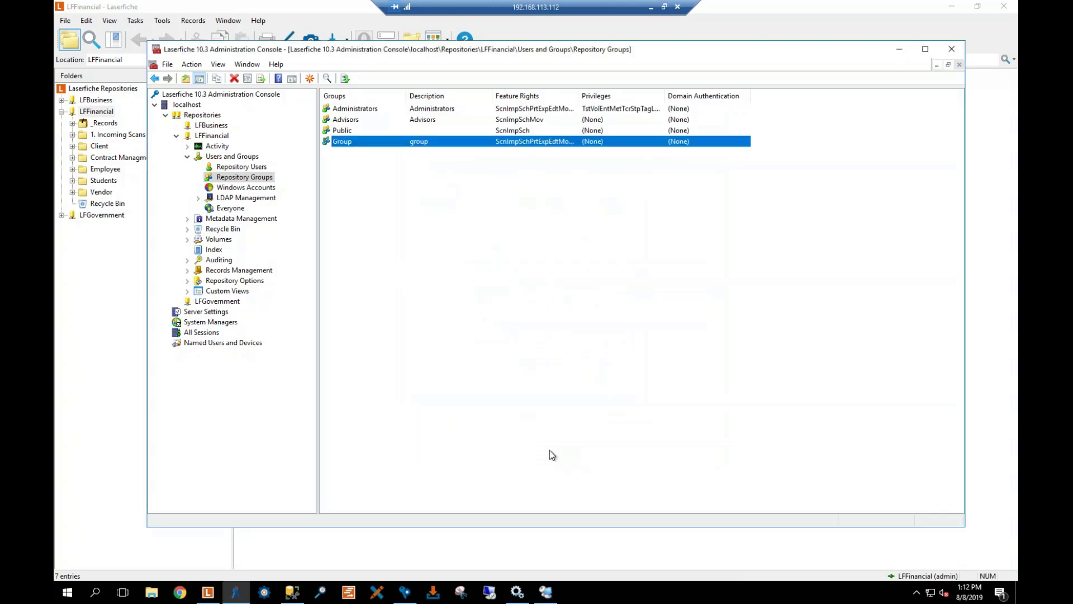
{"action": "left_click", "coordinate": [188, 219]}
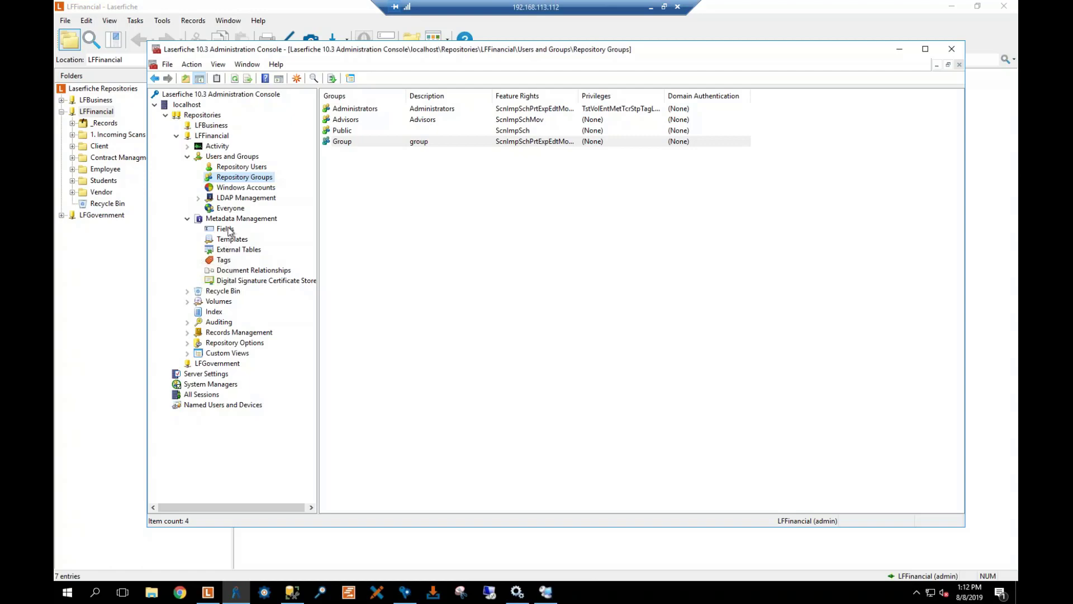
Show LFFinancial's metadata fields, then its templates, and select the Client Files template
{"action": "left_click", "coordinate": [227, 229]}
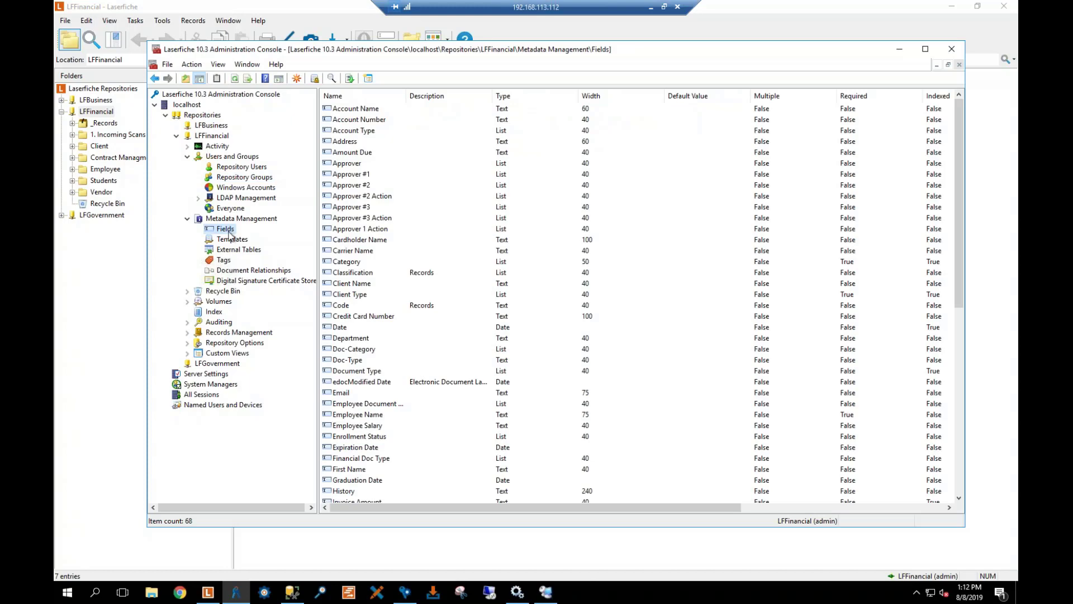
{"action": "left_click", "coordinate": [231, 240]}
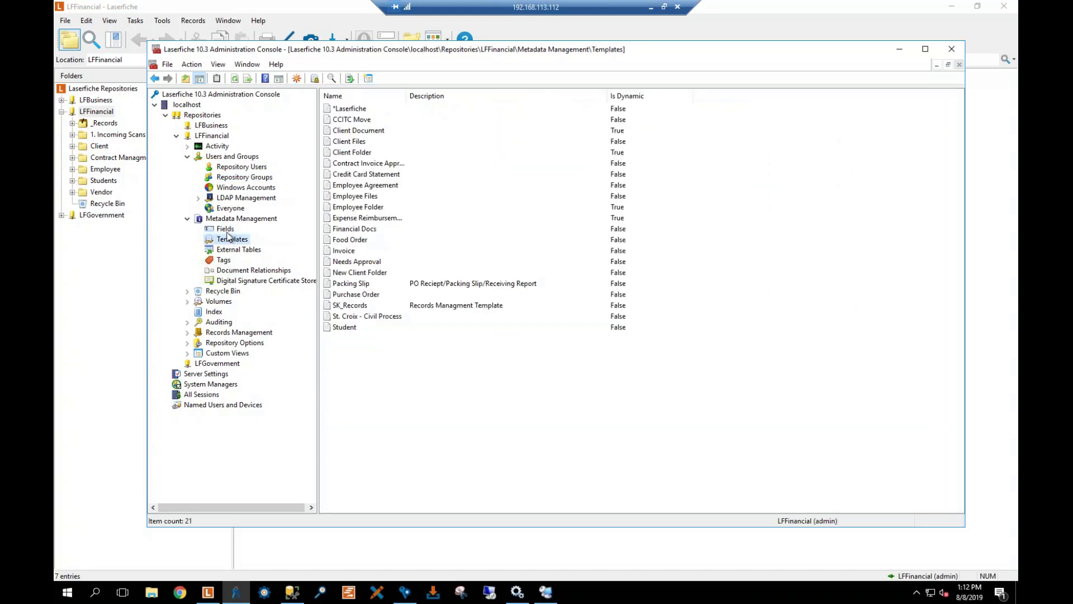
{"action": "left_click", "coordinate": [362, 143]}
{"action": "right_click", "coordinate": [362, 144]}
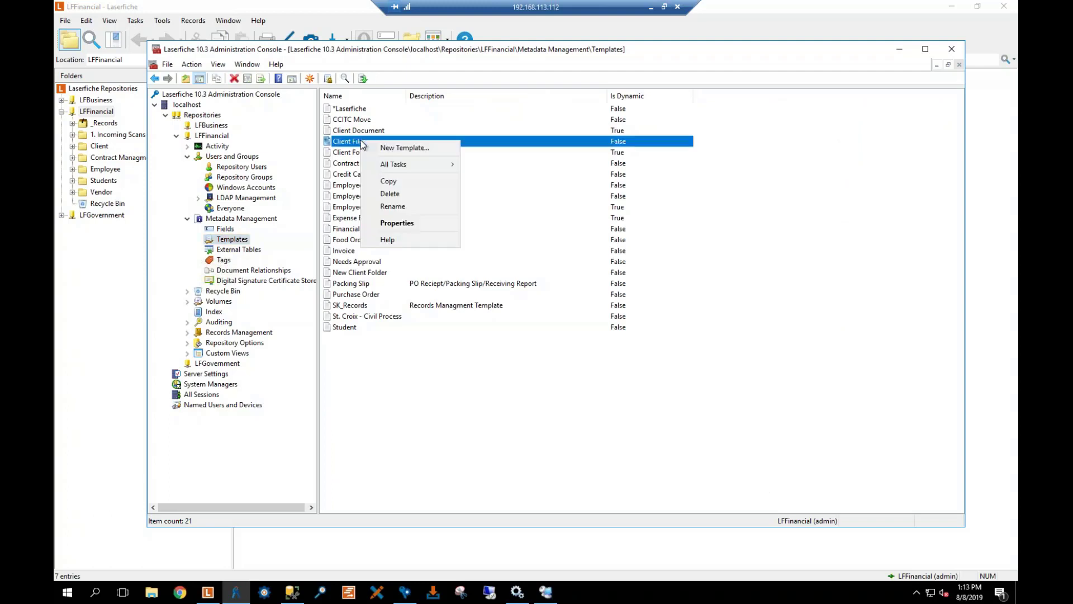
Open the Client Files template's security and view the admin trustee's rights
{"action": "left_click", "coordinate": [398, 223]}
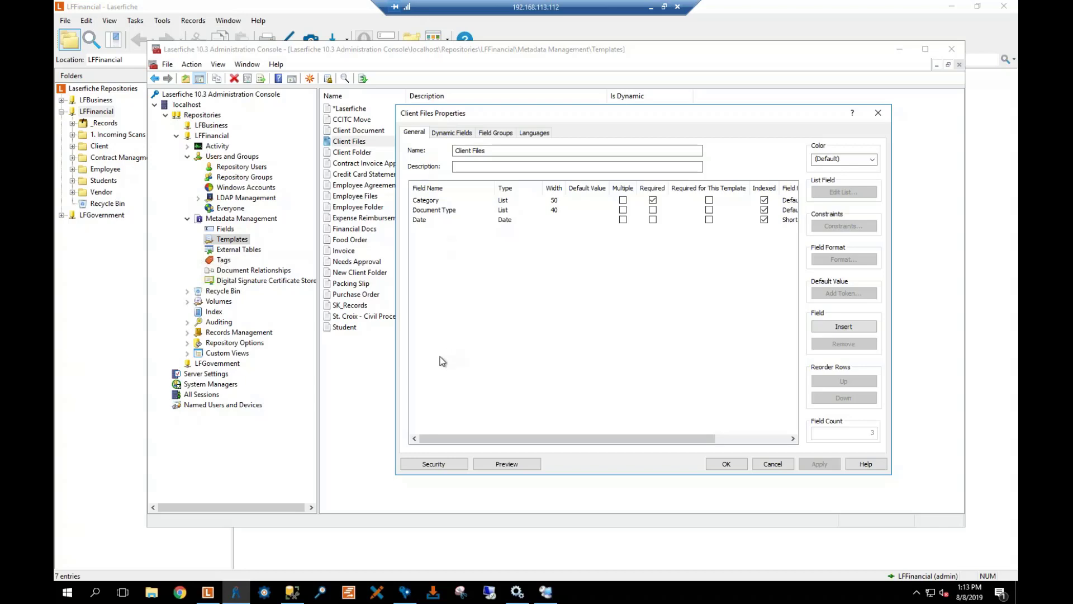
{"action": "left_click", "coordinate": [438, 466]}
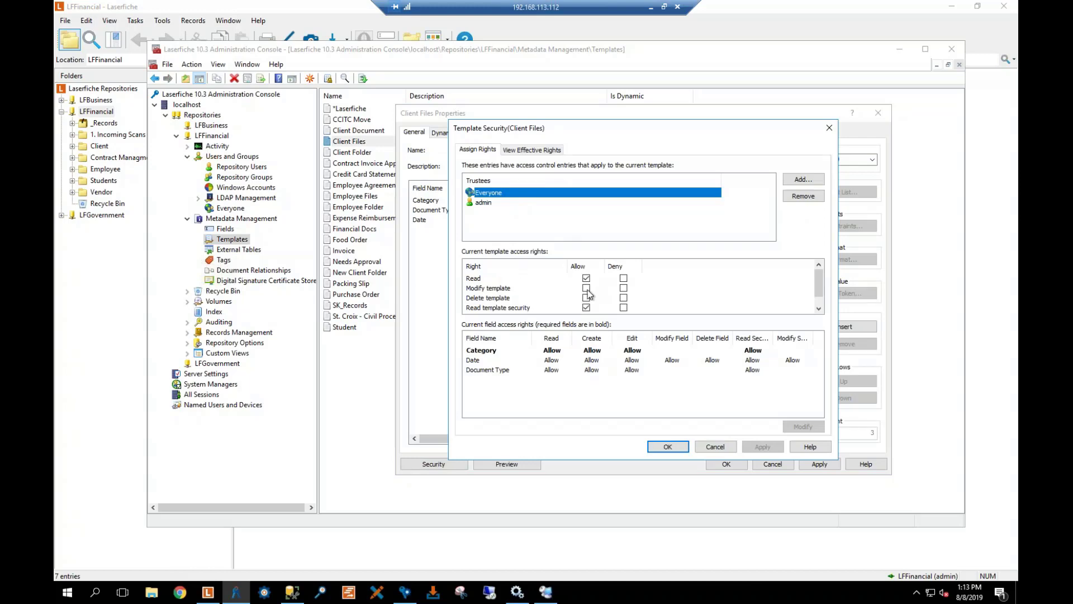
{"action": "scroll", "coordinate": [537, 311], "scroll_direction": "down", "scroll_amount": 1}
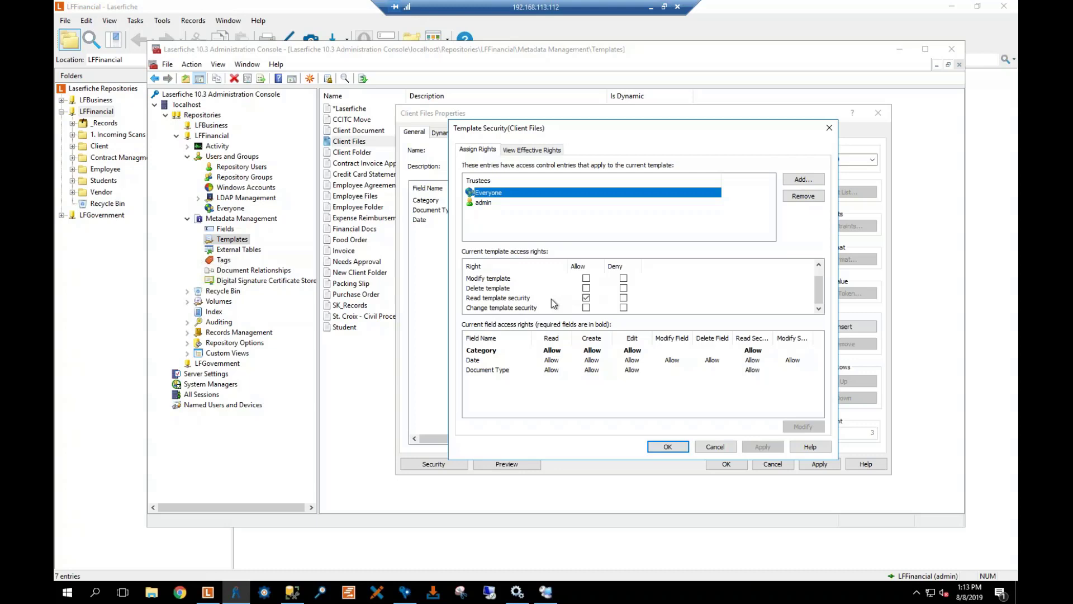
{"action": "scroll", "coordinate": [551, 298], "scroll_direction": "up", "scroll_amount": 1}
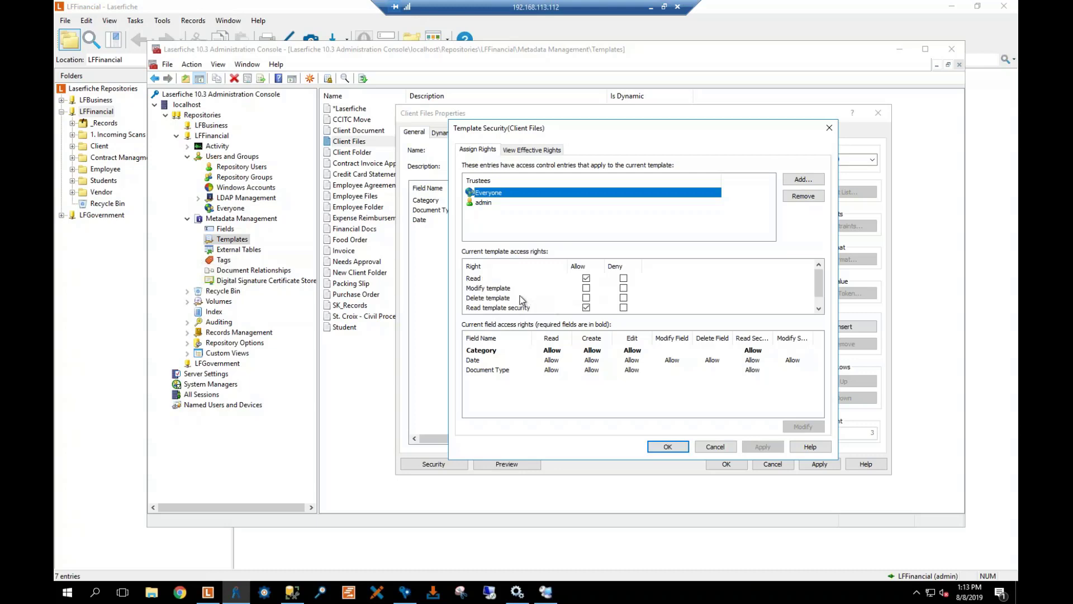
{"action": "left_click", "coordinate": [486, 203]}
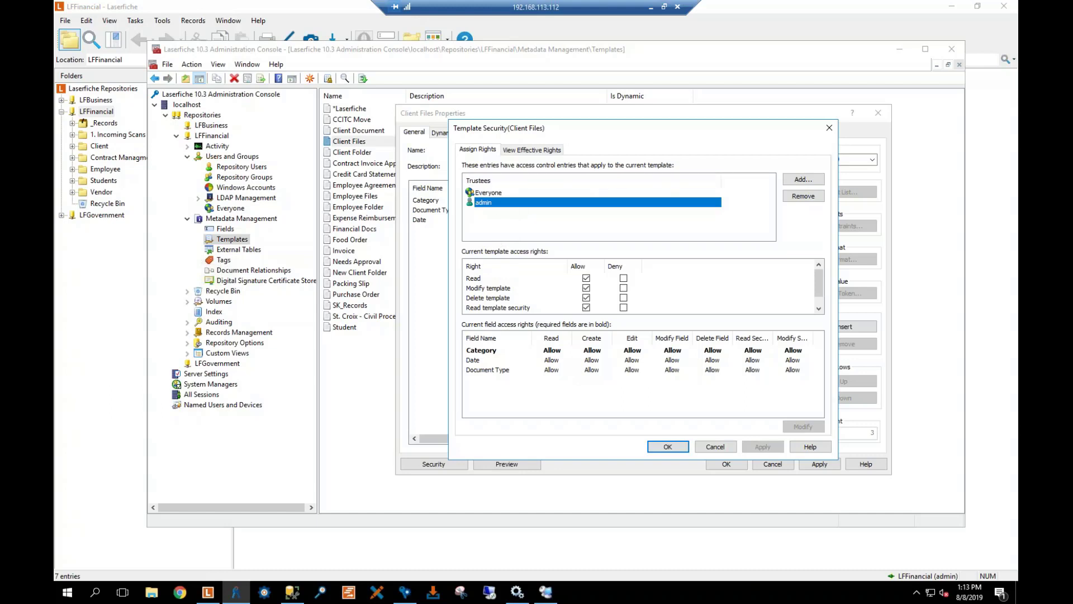
Add the restricted user account from the Users list as a Client Files trustee
{"action": "left_click", "coordinate": [799, 180]}
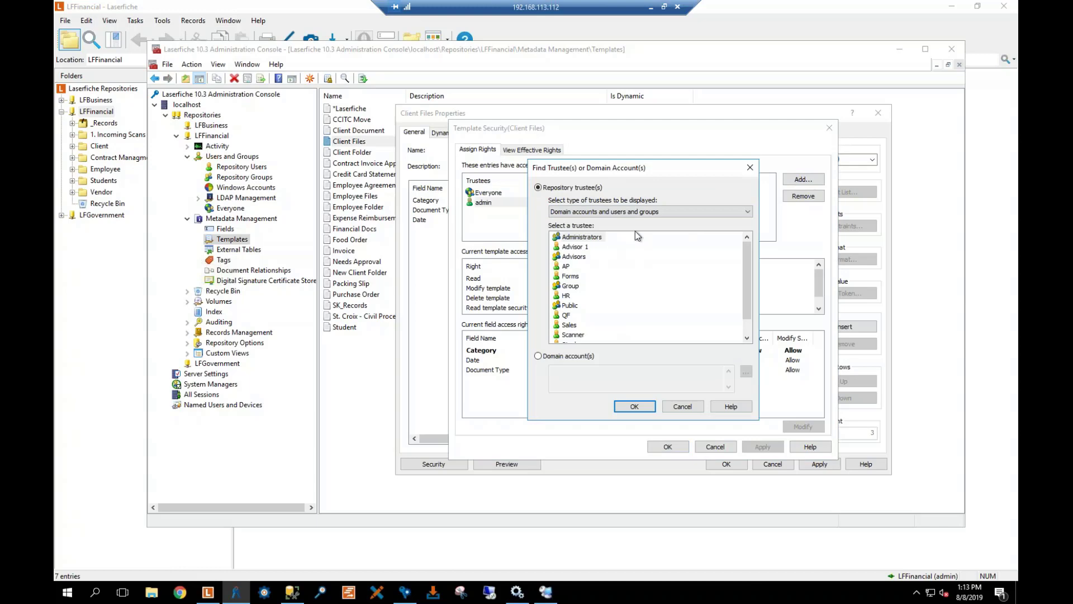
{"action": "left_click", "coordinate": [657, 215]}
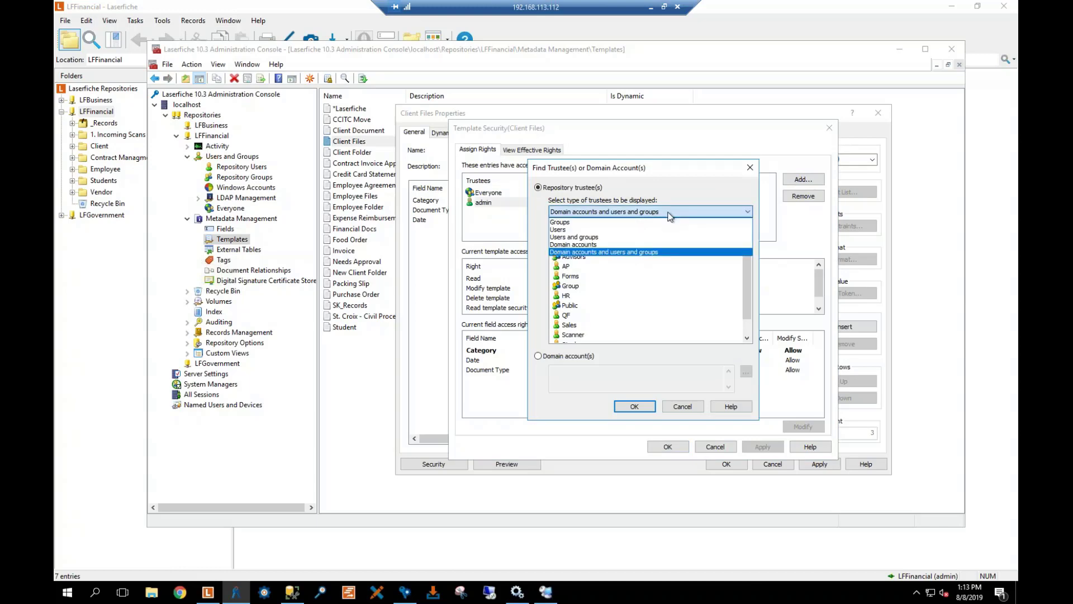
{"action": "left_click", "coordinate": [573, 229]}
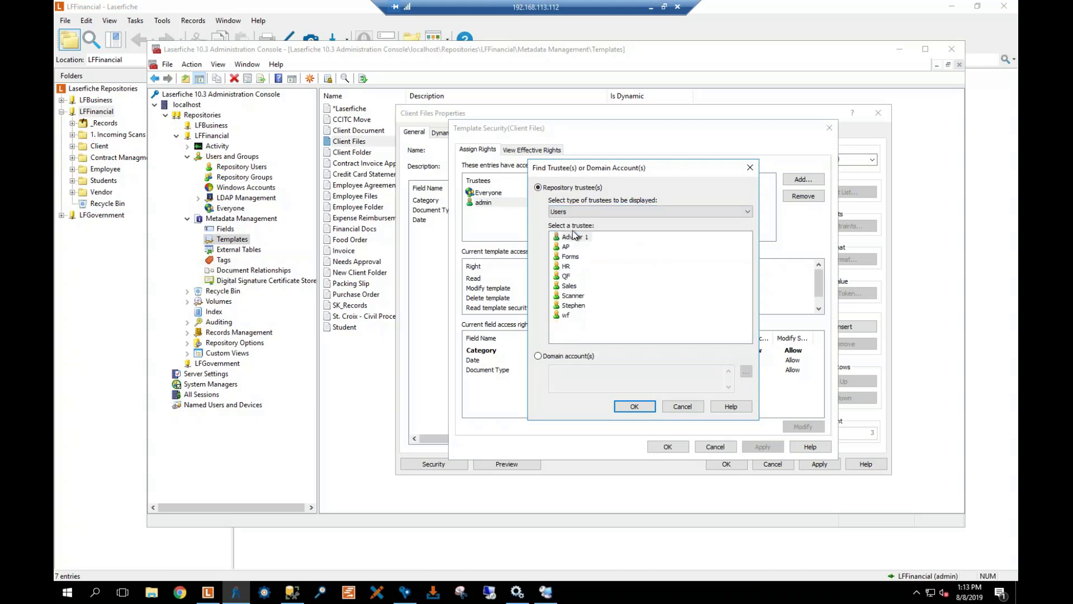
{"action": "left_click", "coordinate": [581, 308]}
{"action": "left_click", "coordinate": [635, 407]}
{"action": "left_click", "coordinate": [487, 193]}
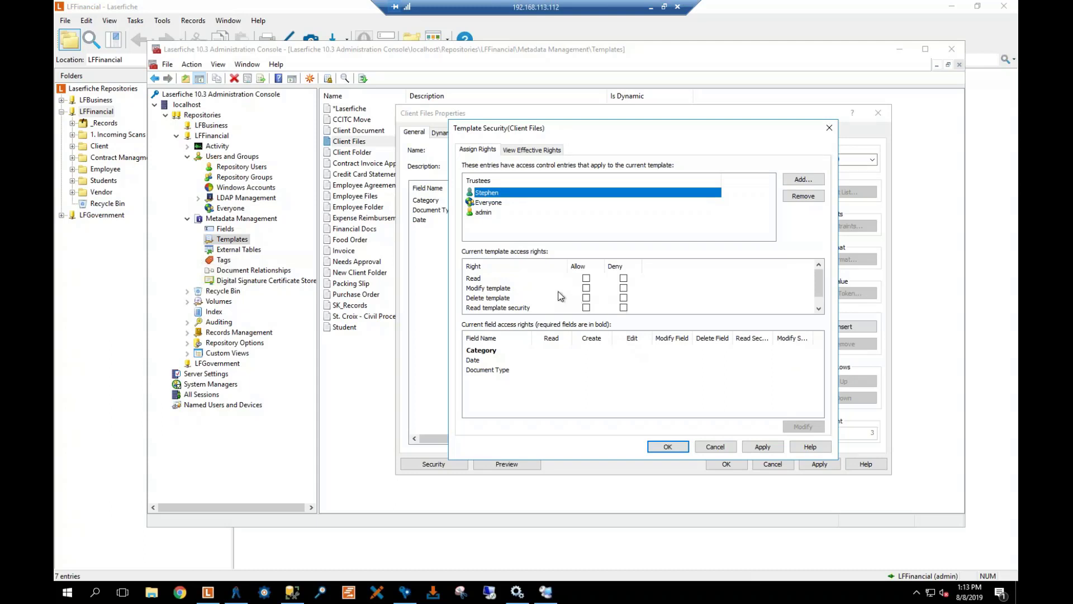
Allow the restricted user Read, Modify template, Read security and Change security on Client Files
{"action": "left_click", "coordinate": [586, 277]}
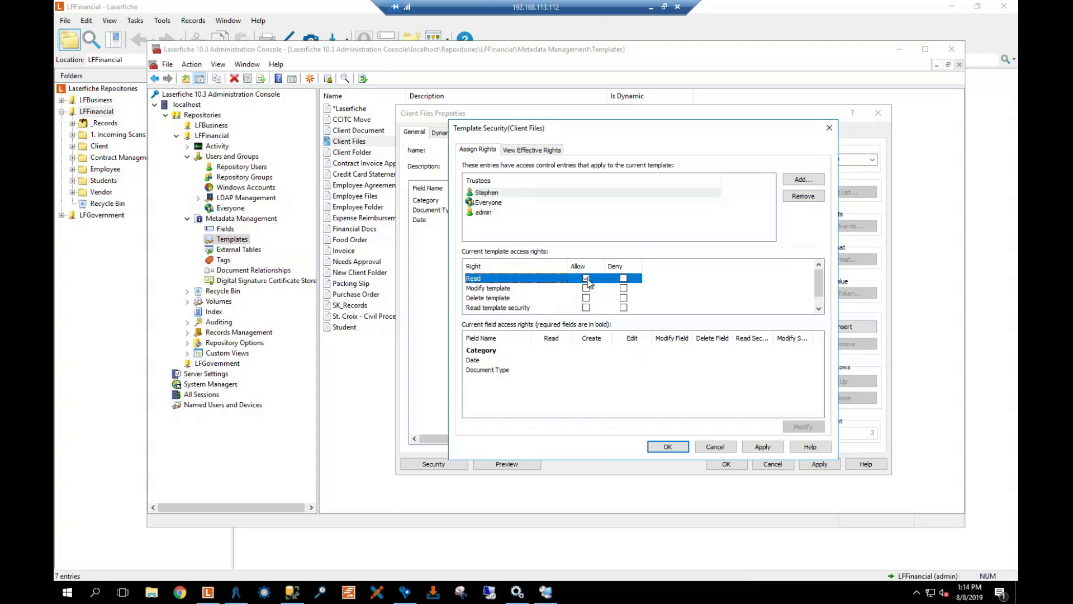
{"action": "left_click", "coordinate": [586, 288]}
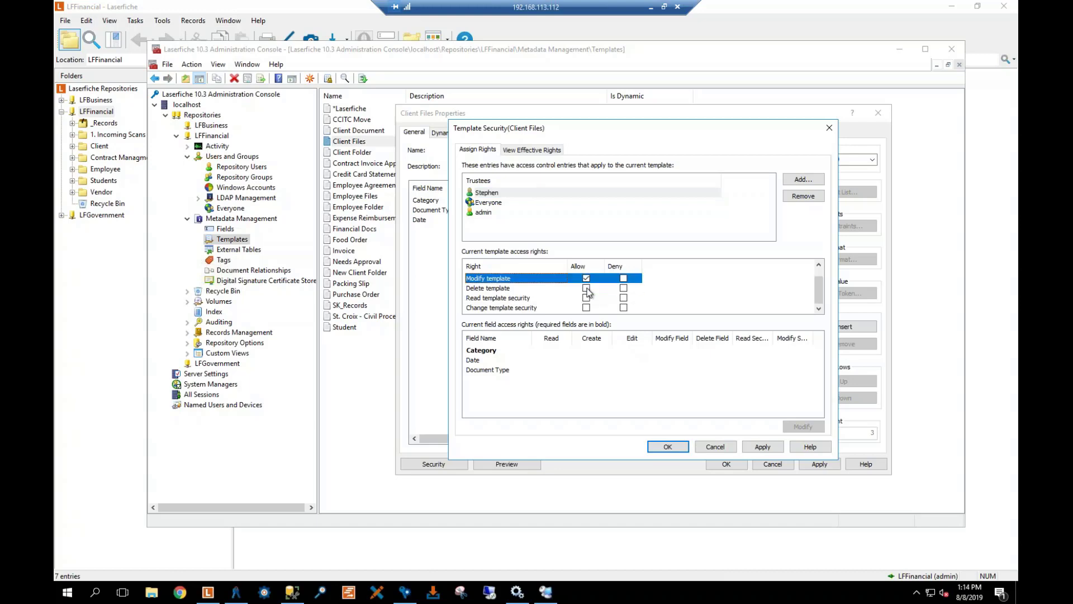
{"action": "left_click", "coordinate": [587, 298]}
{"action": "left_click", "coordinate": [586, 307]}
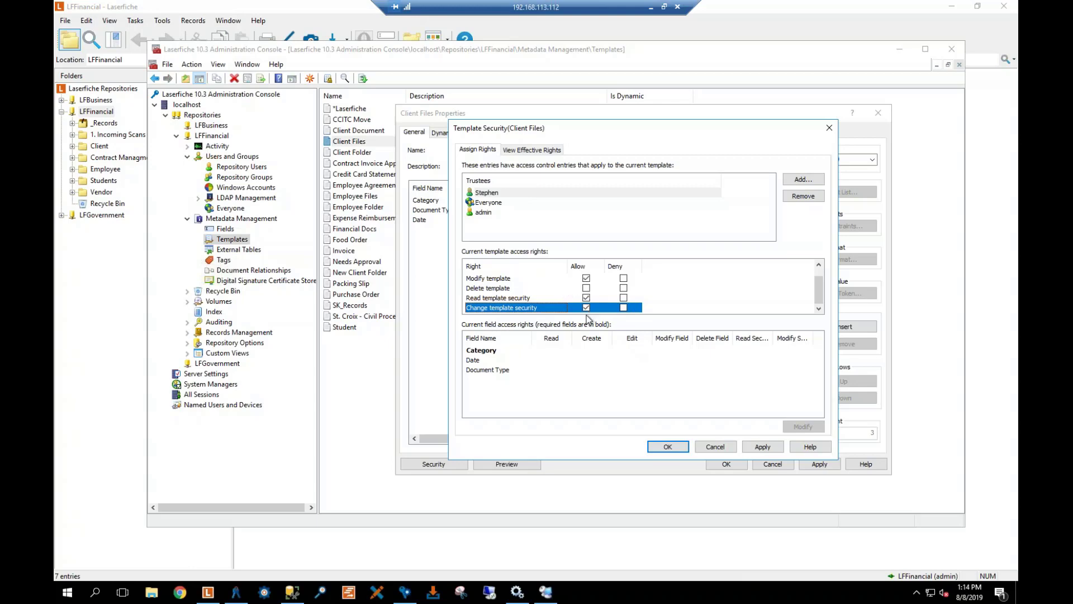
Apply and close the template security and properties, returning to the metadata Fields list
{"action": "left_click", "coordinate": [760, 448]}
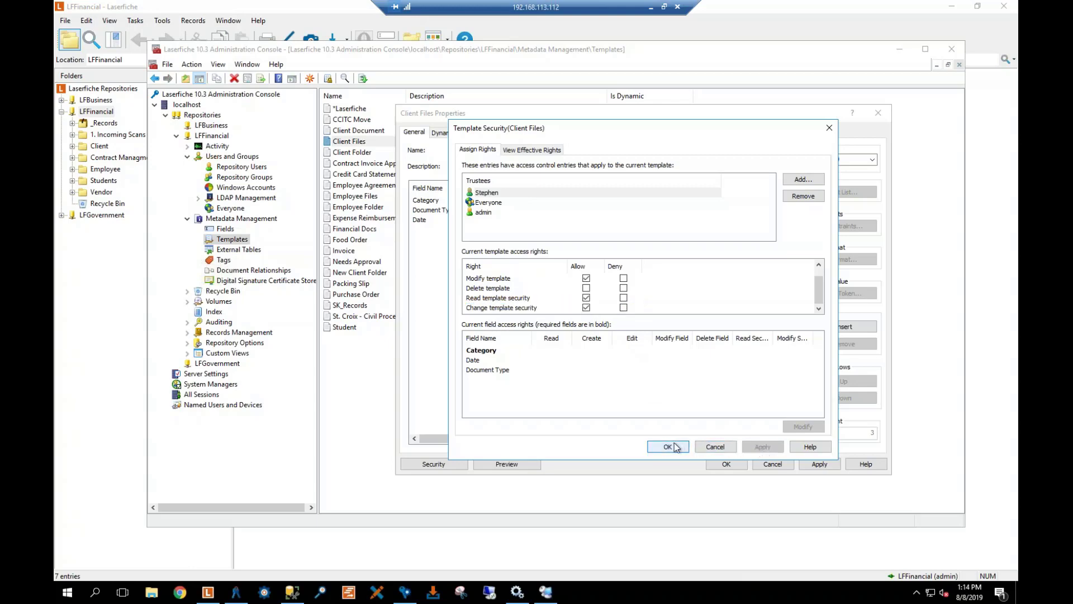
{"action": "left_click", "coordinate": [673, 446]}
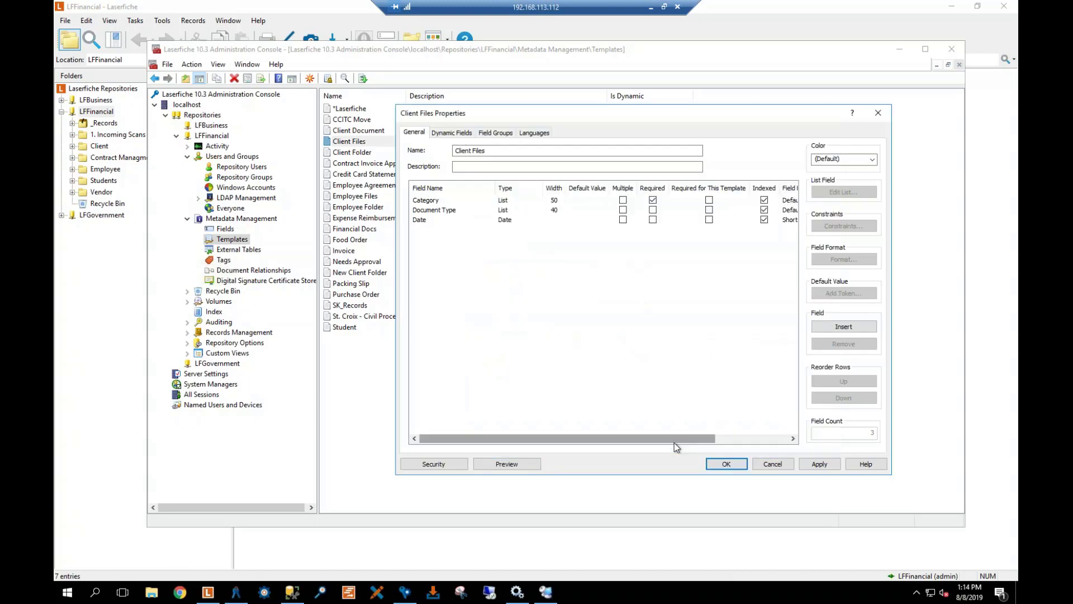
{"action": "left_click", "coordinate": [730, 465]}
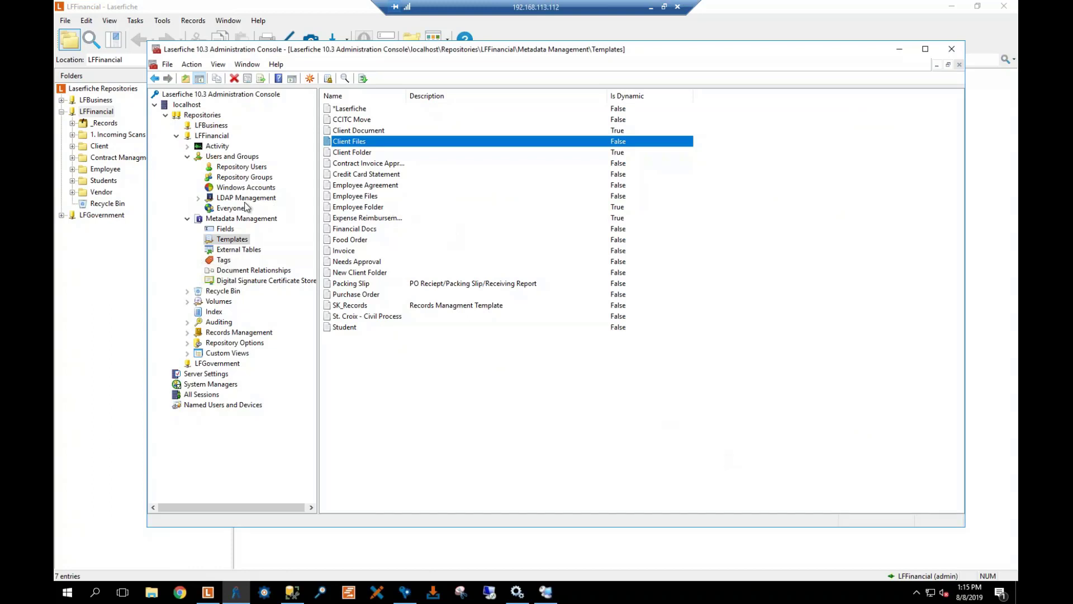
{"action": "left_click", "coordinate": [226, 229]}
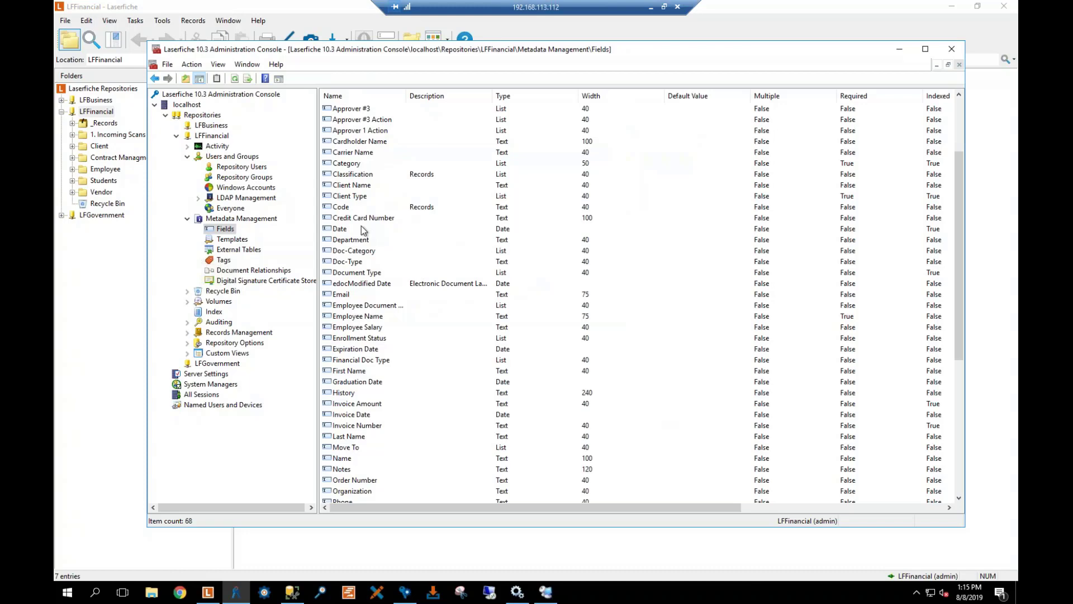
Open the Date field's properties and its security settings
{"action": "left_click", "coordinate": [338, 230]}
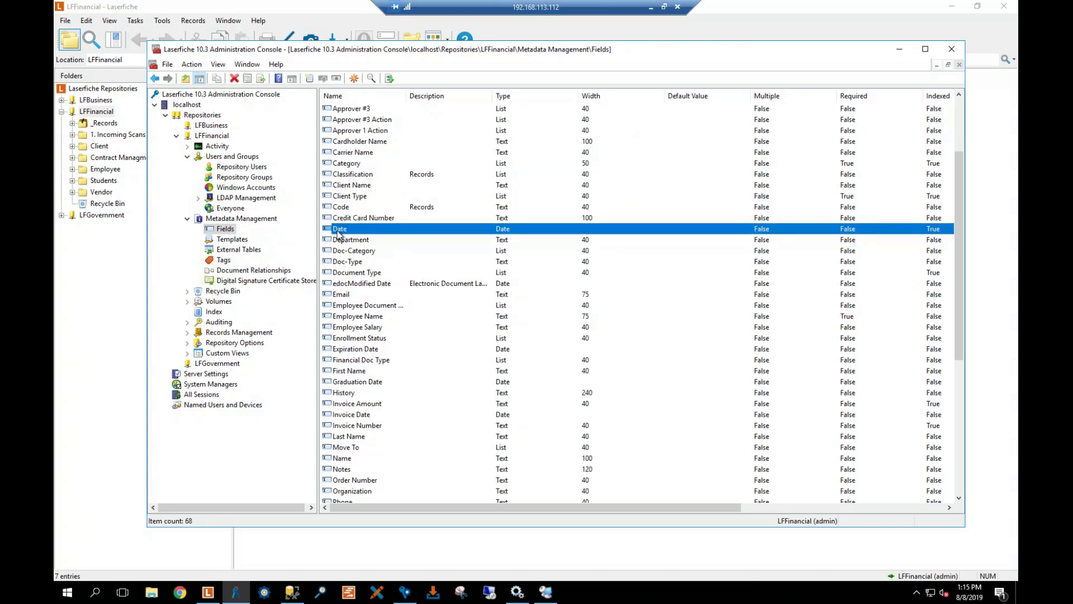
{"action": "right_click", "coordinate": [338, 234]}
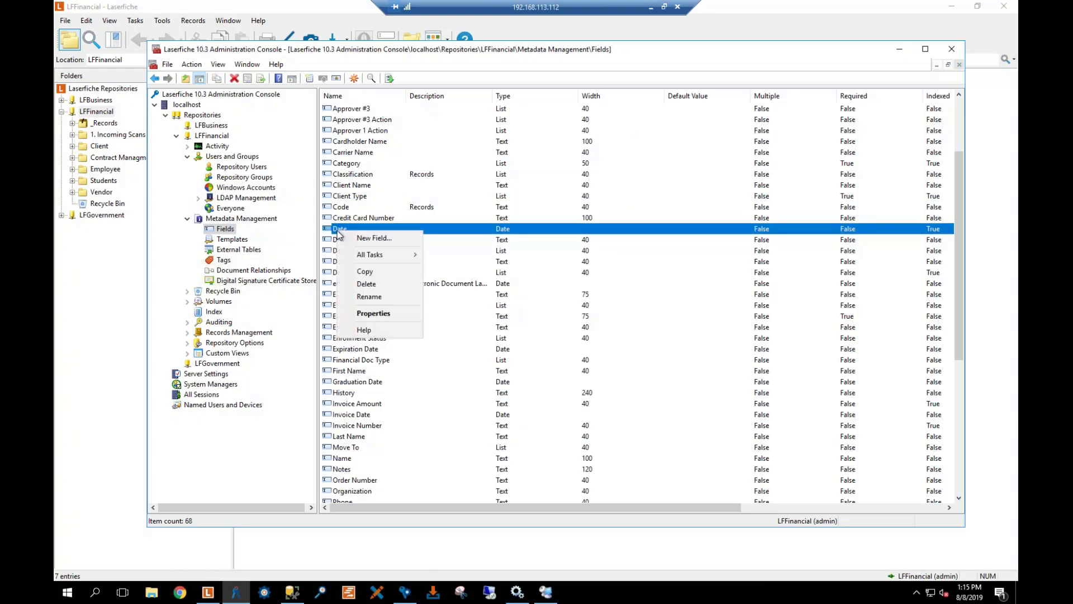
{"action": "left_click", "coordinate": [391, 314]}
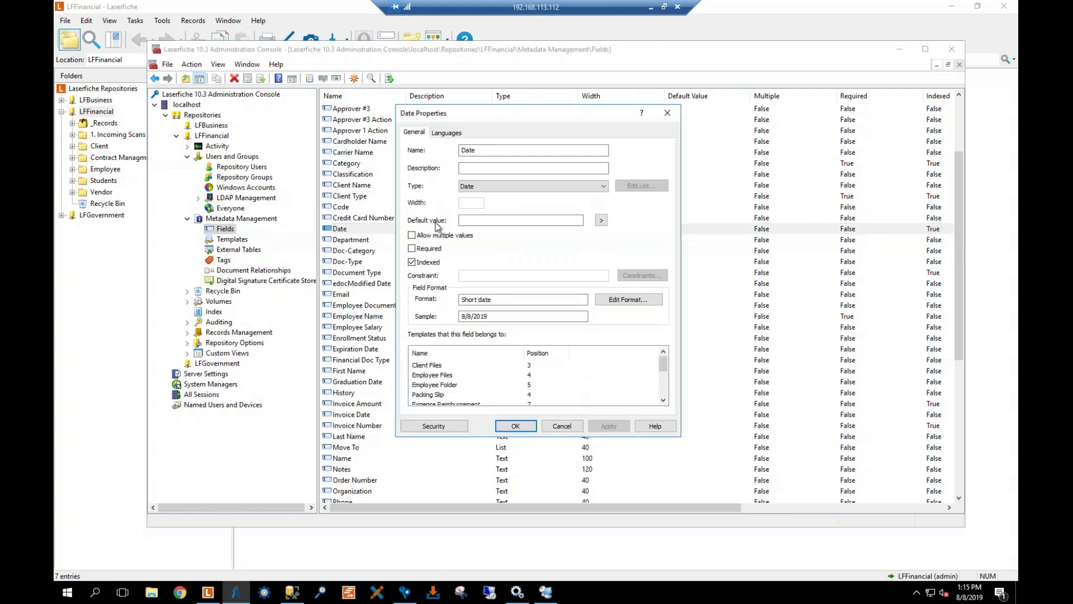
{"action": "left_click", "coordinate": [434, 426]}
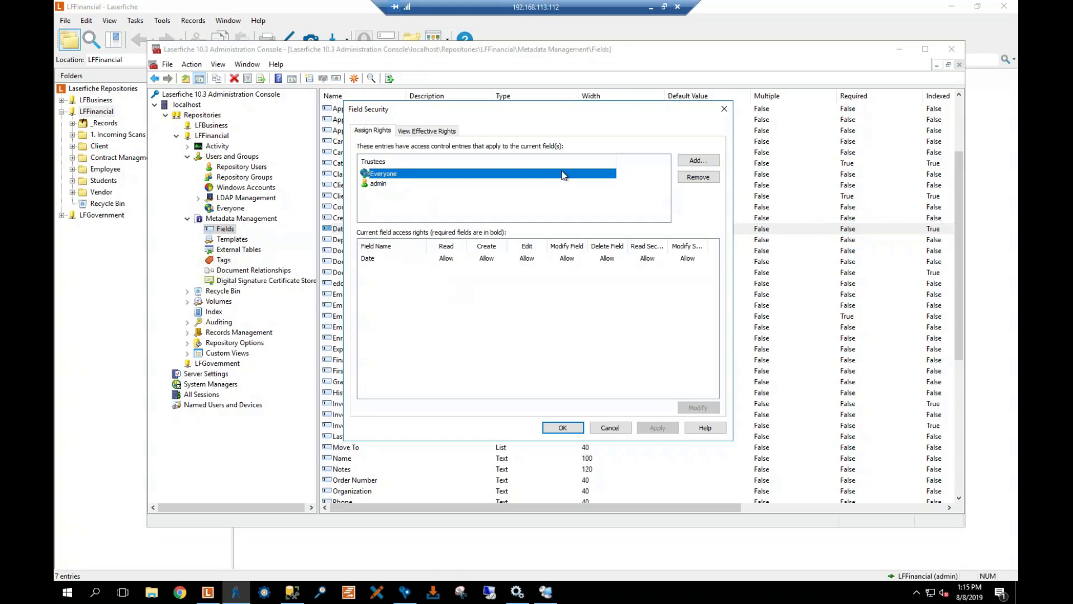
Add the restricted user as a Date field trustee, save, and view their effective rights
{"action": "left_click", "coordinate": [695, 162]}
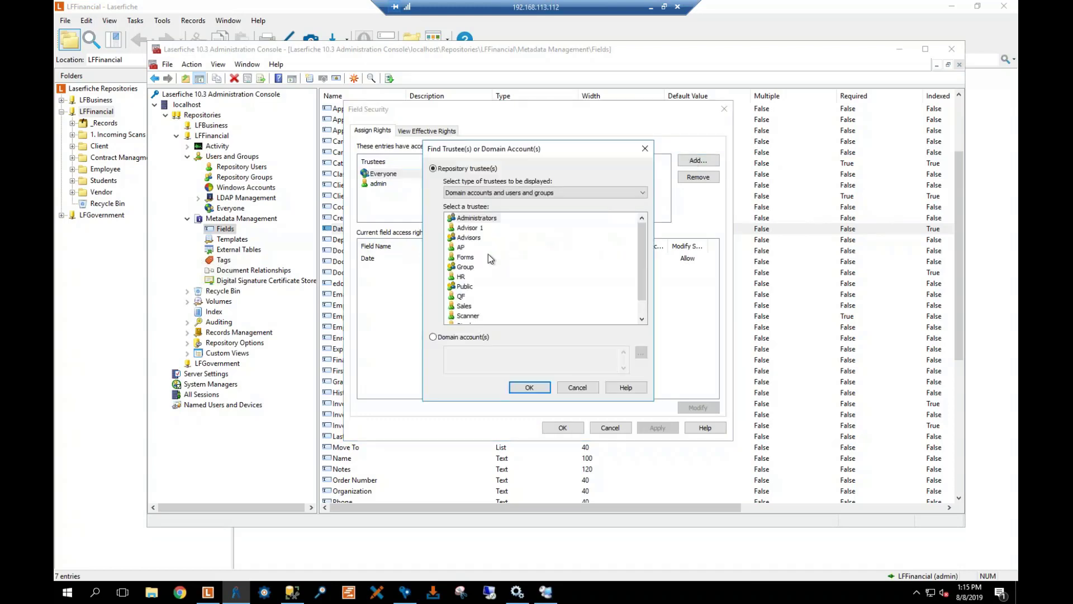
{"action": "left_click", "coordinate": [503, 192]}
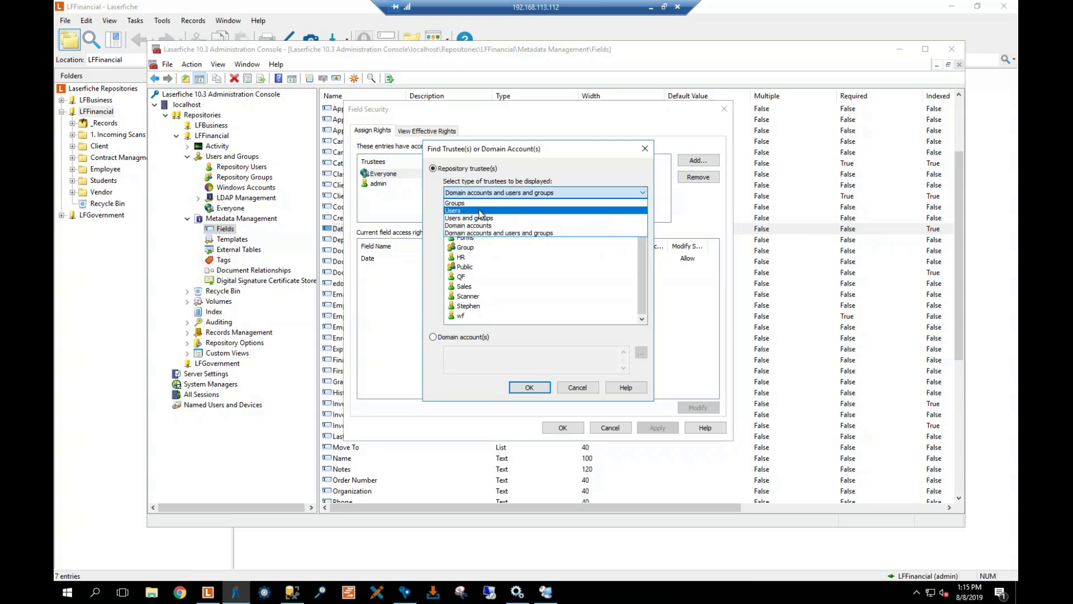
{"action": "left_click", "coordinate": [474, 210]}
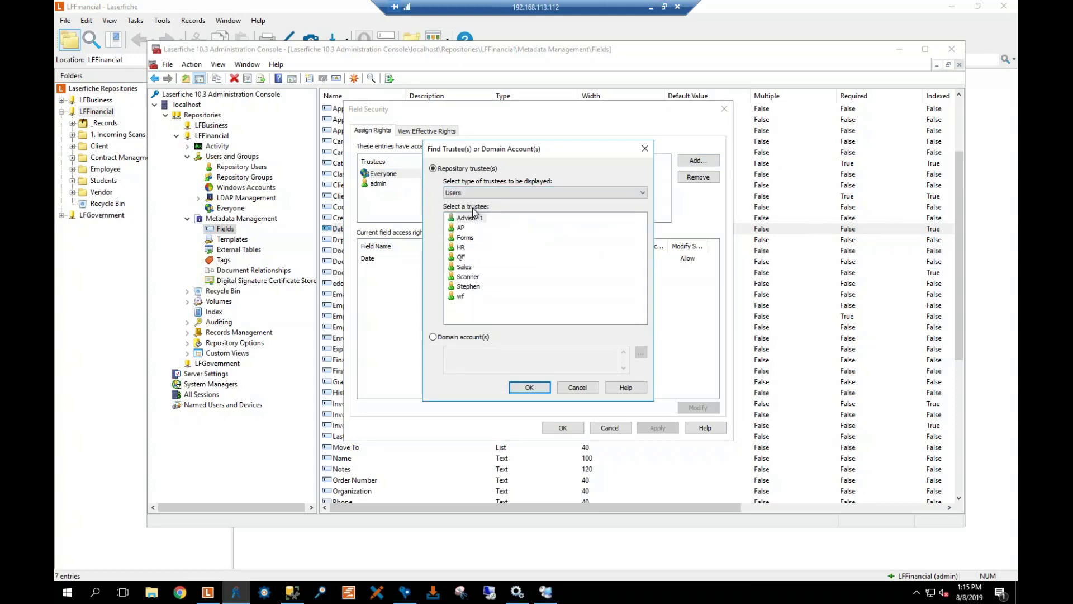
{"action": "left_click", "coordinate": [473, 287]}
{"action": "left_click", "coordinate": [528, 387]}
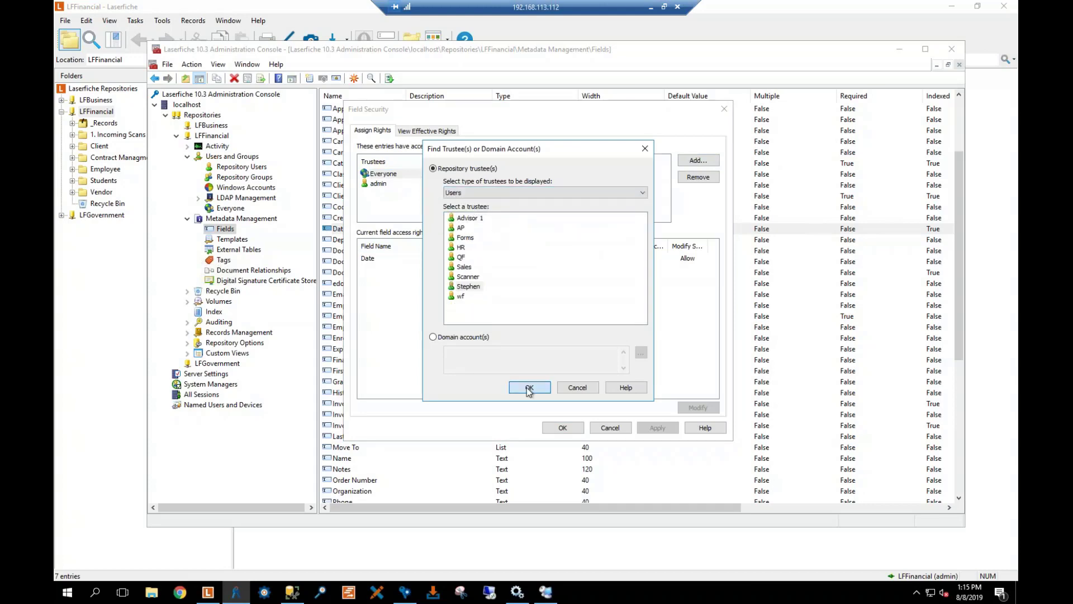
{"action": "left_click", "coordinate": [384, 174]}
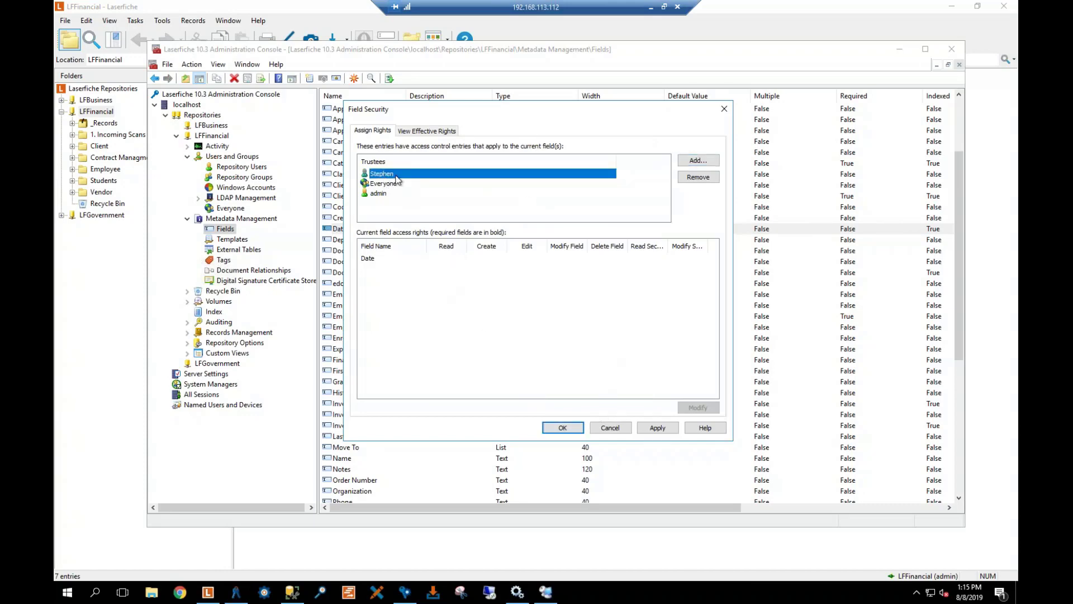
{"action": "left_click", "coordinate": [423, 132]}
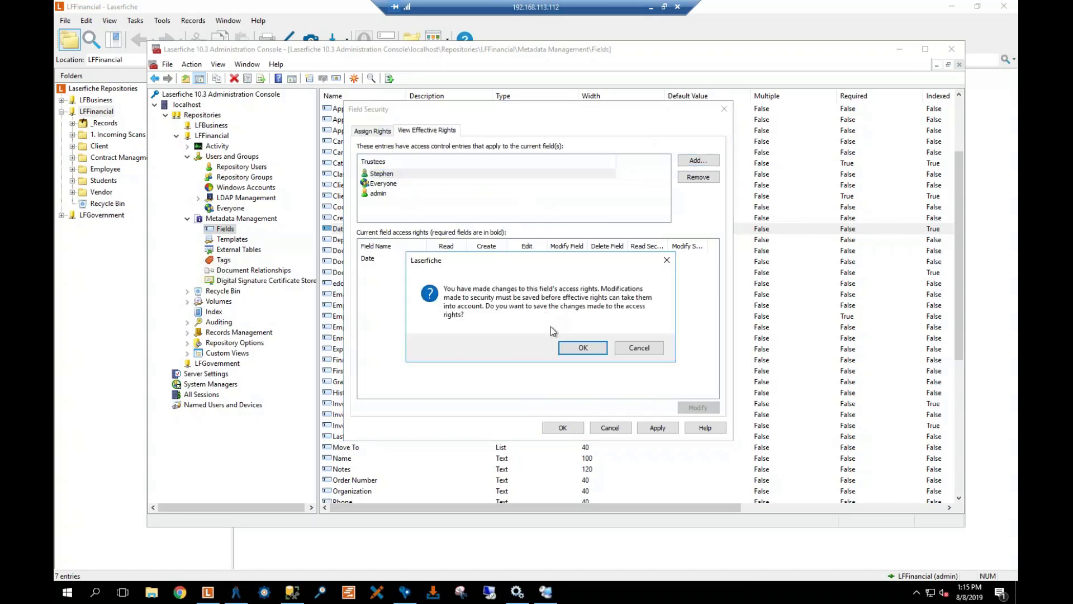
{"action": "left_click", "coordinate": [583, 347]}
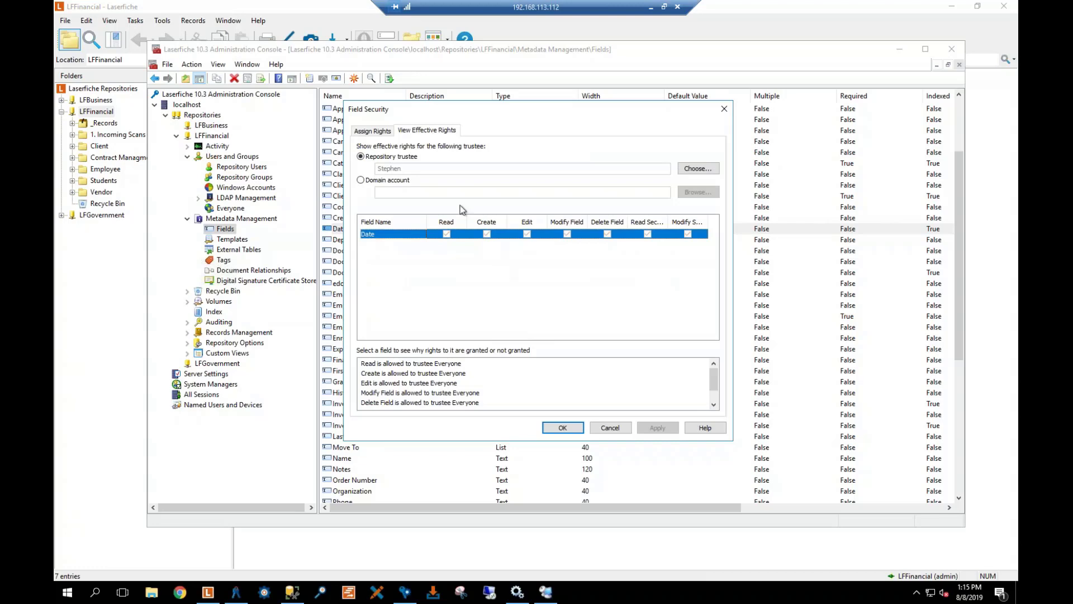
Give the restricted user Read-only access on the Date field, then apply and close all dialogs
{"action": "left_click", "coordinate": [373, 132]}
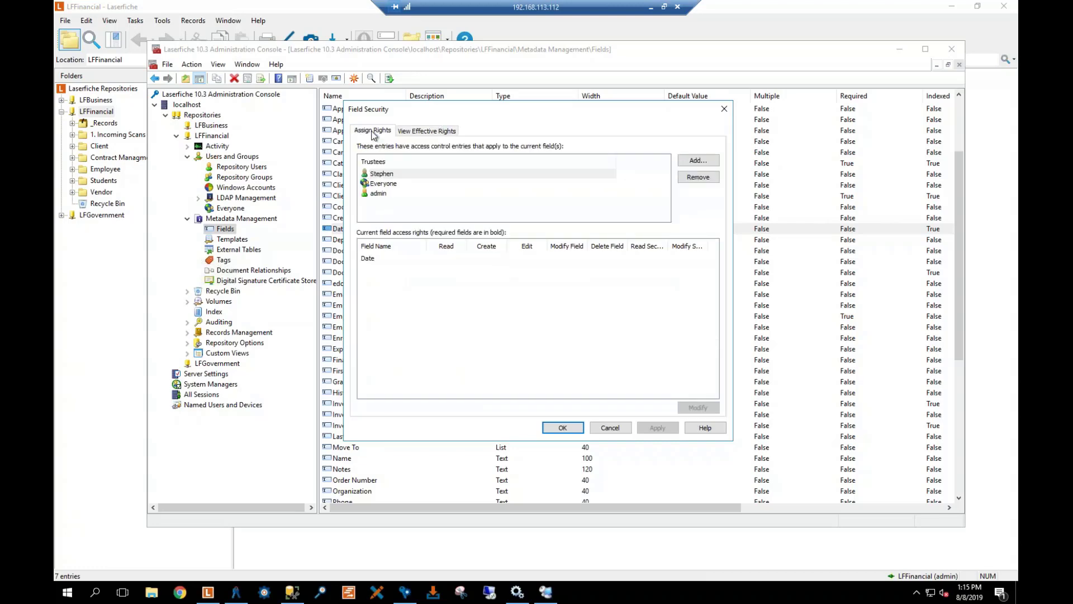
{"action": "left_click", "coordinate": [394, 176]}
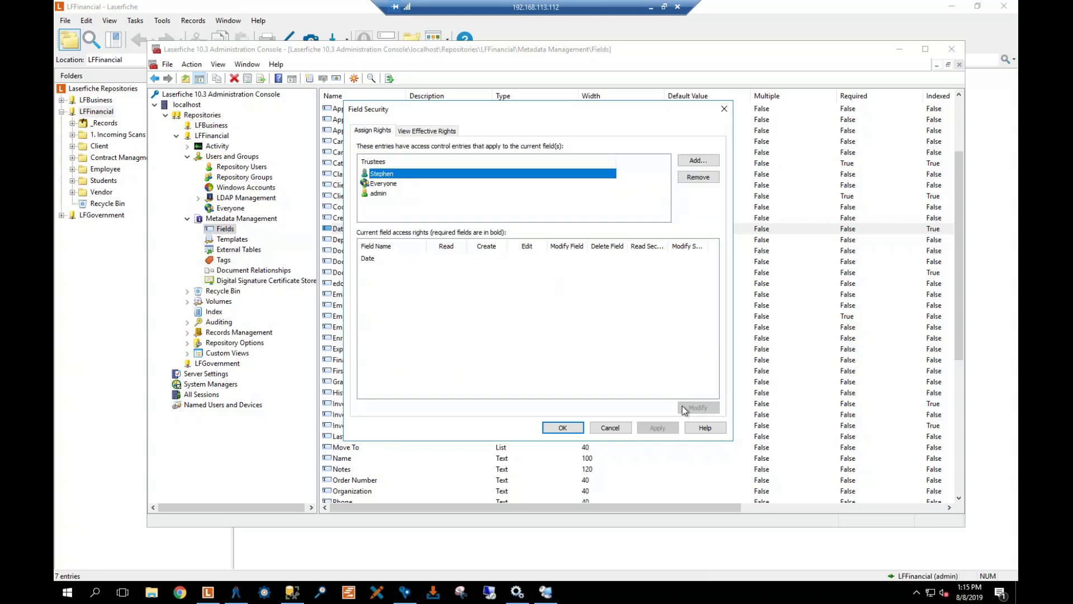
{"action": "left_click", "coordinate": [368, 259]}
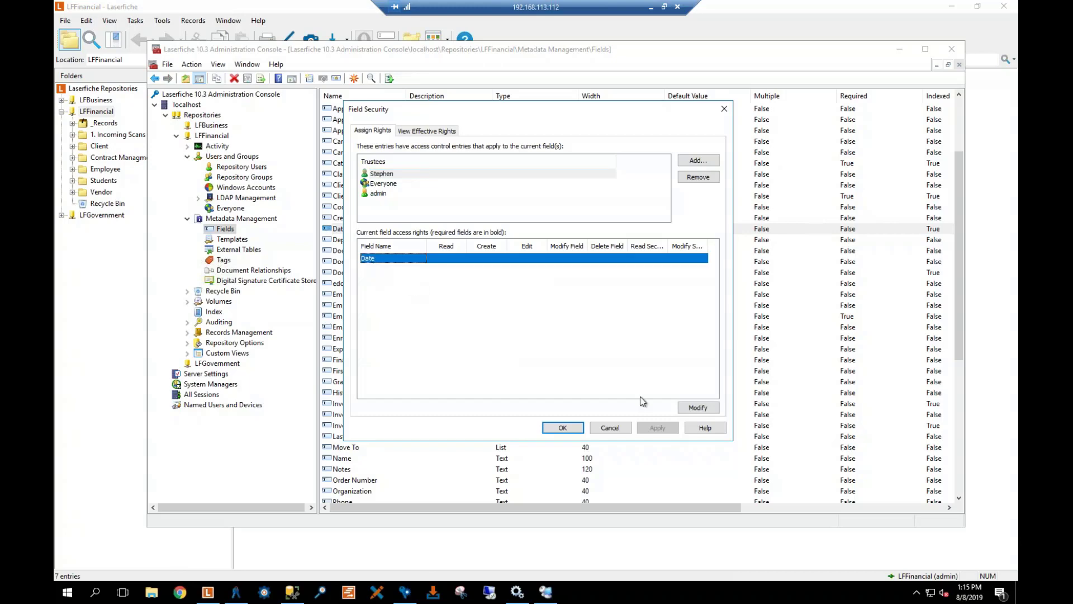
{"action": "left_click", "coordinate": [700, 408]}
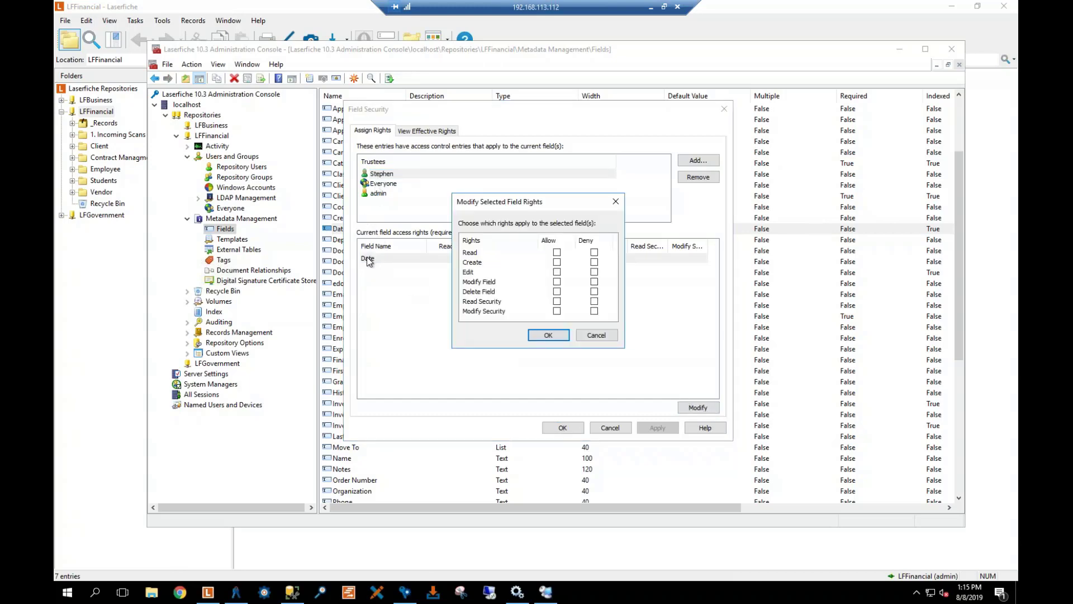
{"action": "left_click", "coordinate": [557, 253]}
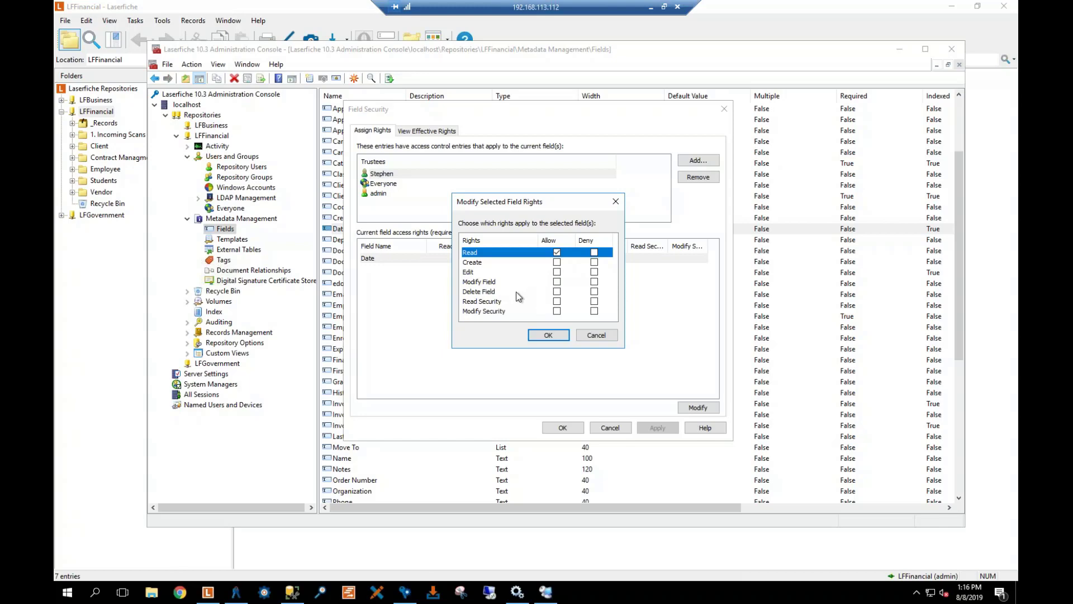
{"action": "left_click", "coordinate": [544, 335]}
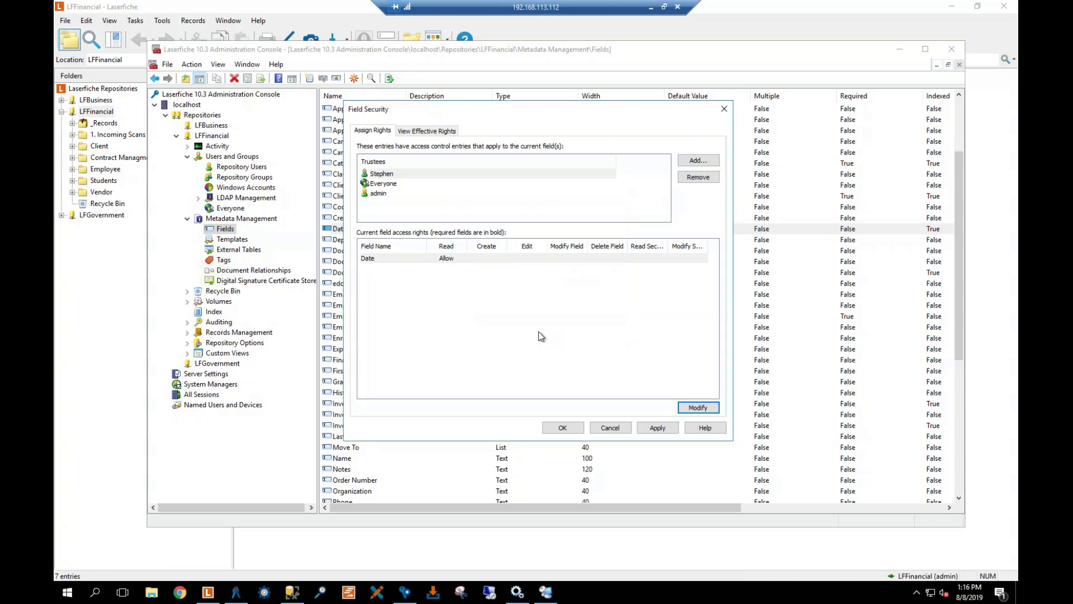
{"action": "left_click", "coordinate": [658, 427]}
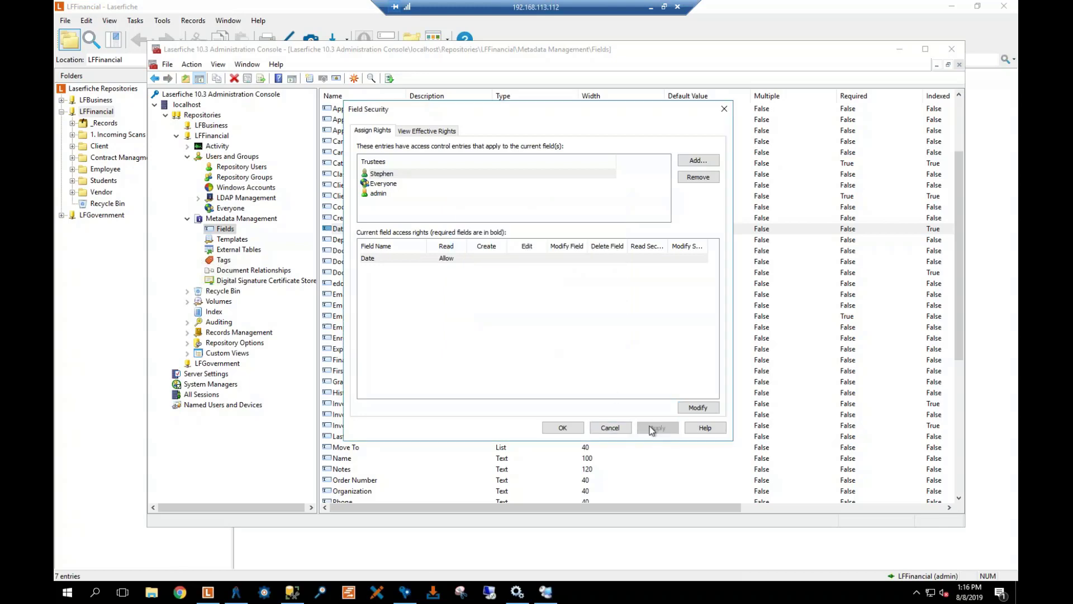
{"action": "left_click", "coordinate": [563, 428]}
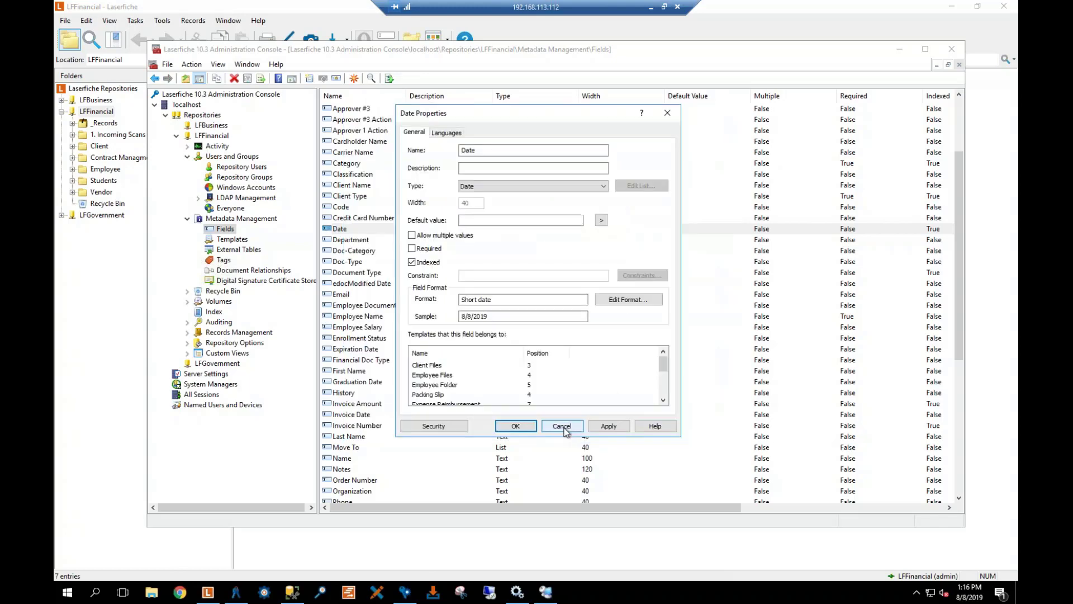
{"action": "left_click", "coordinate": [515, 427]}
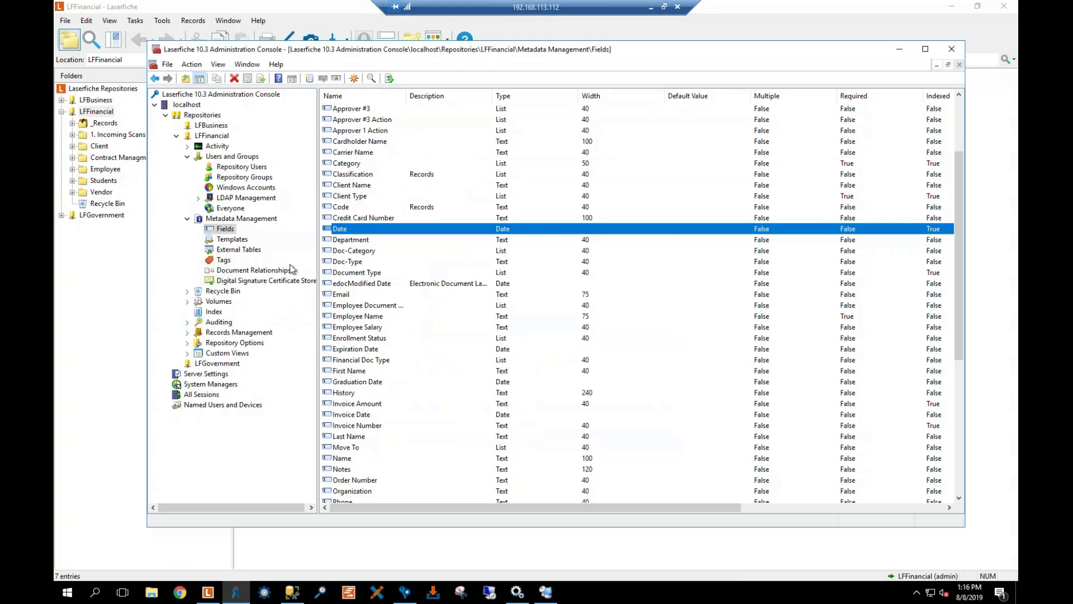
Show the Tags list and review the Matched tag (3-Way Match) properties, then cancel
{"action": "left_click", "coordinate": [224, 260]}
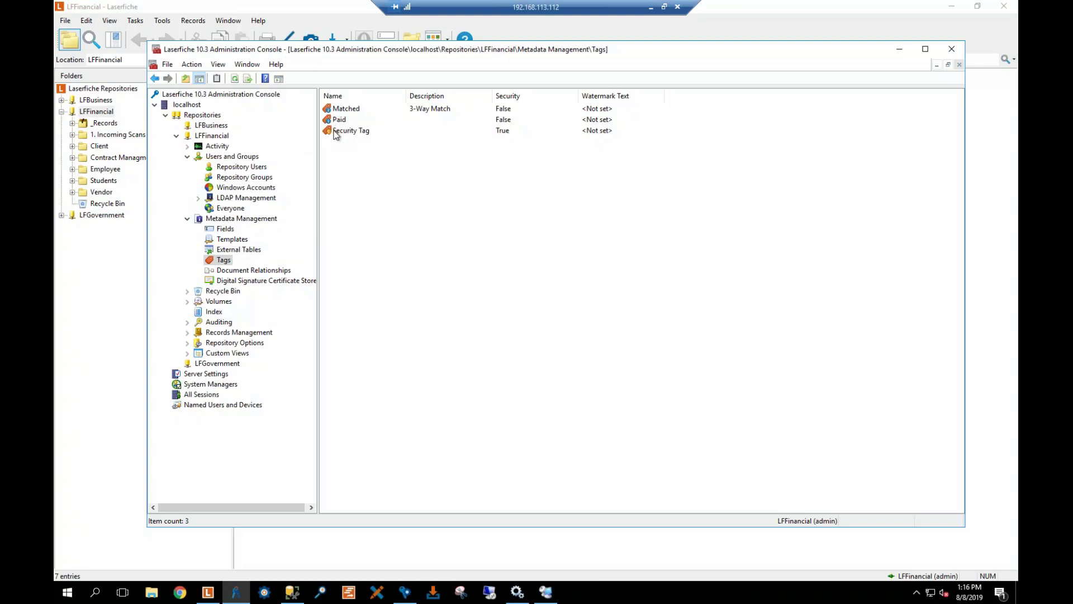
{"action": "left_click", "coordinate": [339, 110]}
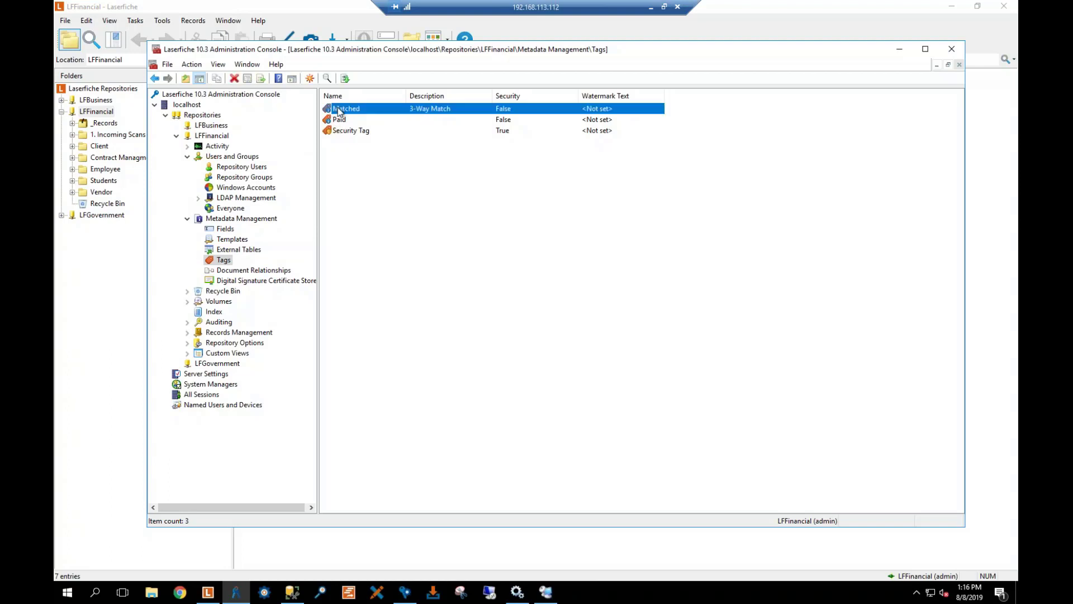
{"action": "right_click", "coordinate": [340, 111]}
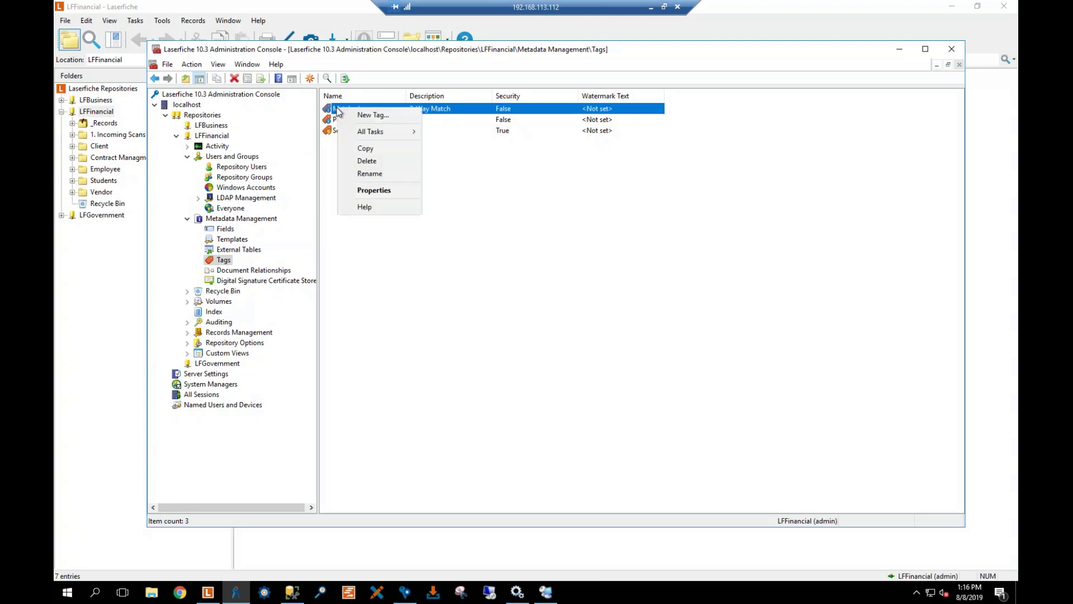
{"action": "left_click", "coordinate": [375, 192]}
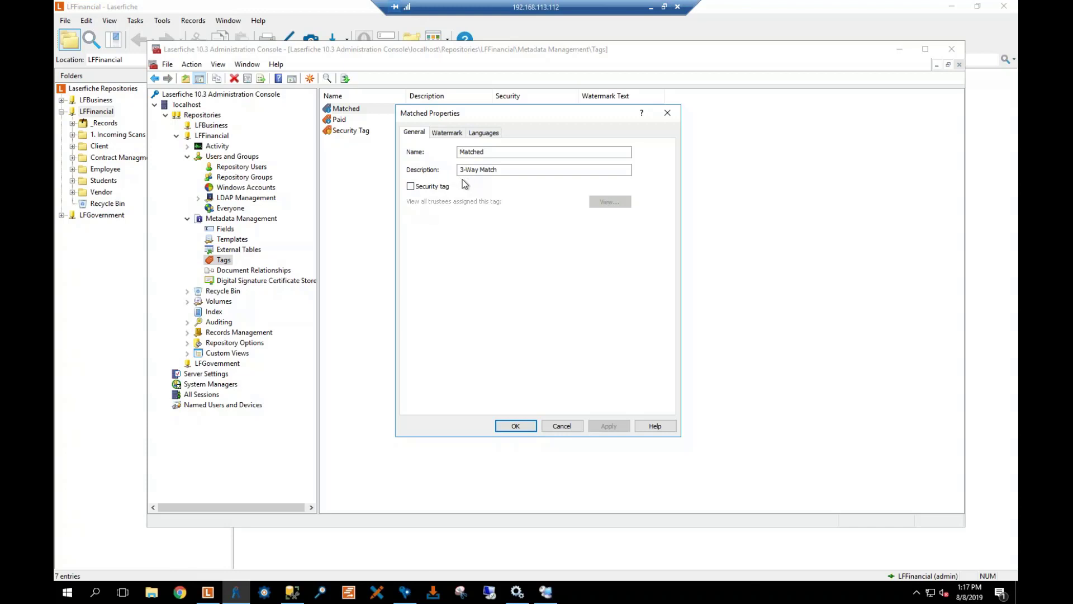
{"action": "left_click", "coordinate": [479, 168]}
{"action": "left_click", "coordinate": [560, 425]}
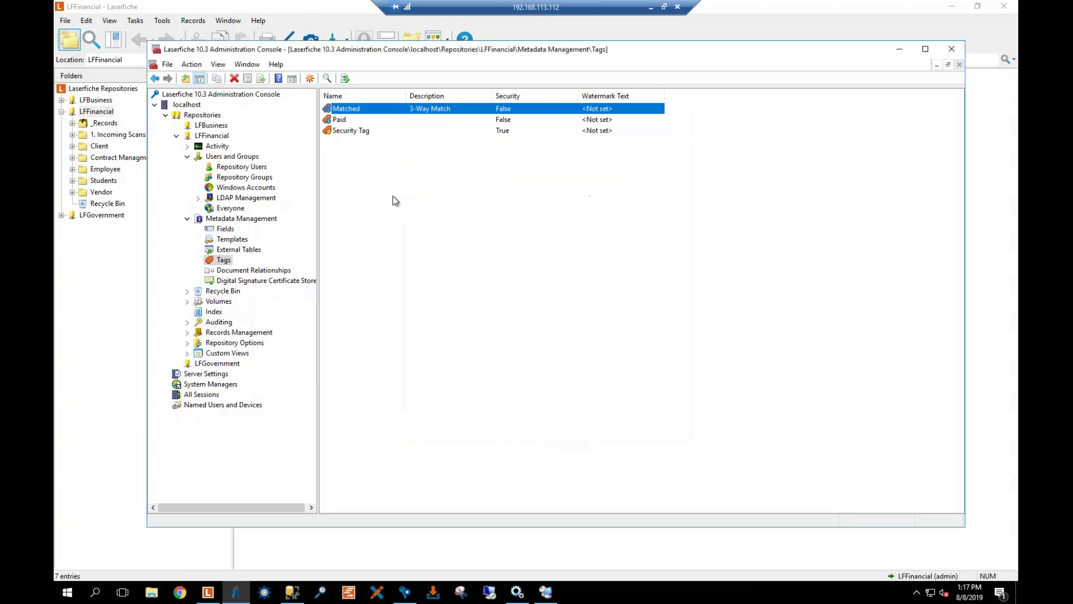
View the Security Tag's assigned trustees, admin and Administrators, then close its properties
{"action": "left_click", "coordinate": [368, 133]}
{"action": "right_click", "coordinate": [367, 133]}
{"action": "left_click", "coordinate": [404, 215]}
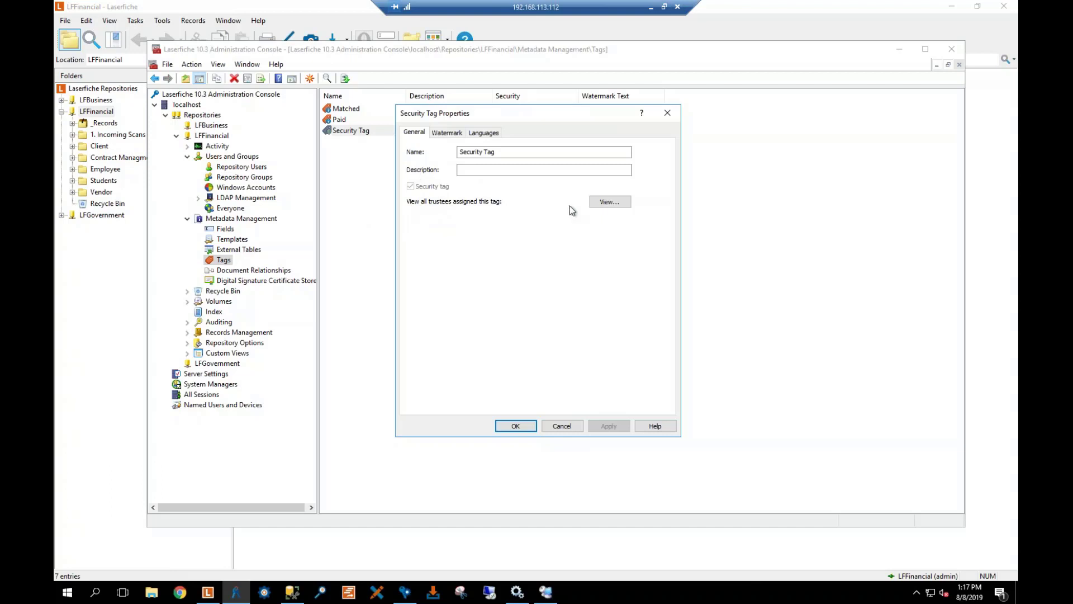
{"action": "left_click", "coordinate": [610, 201]}
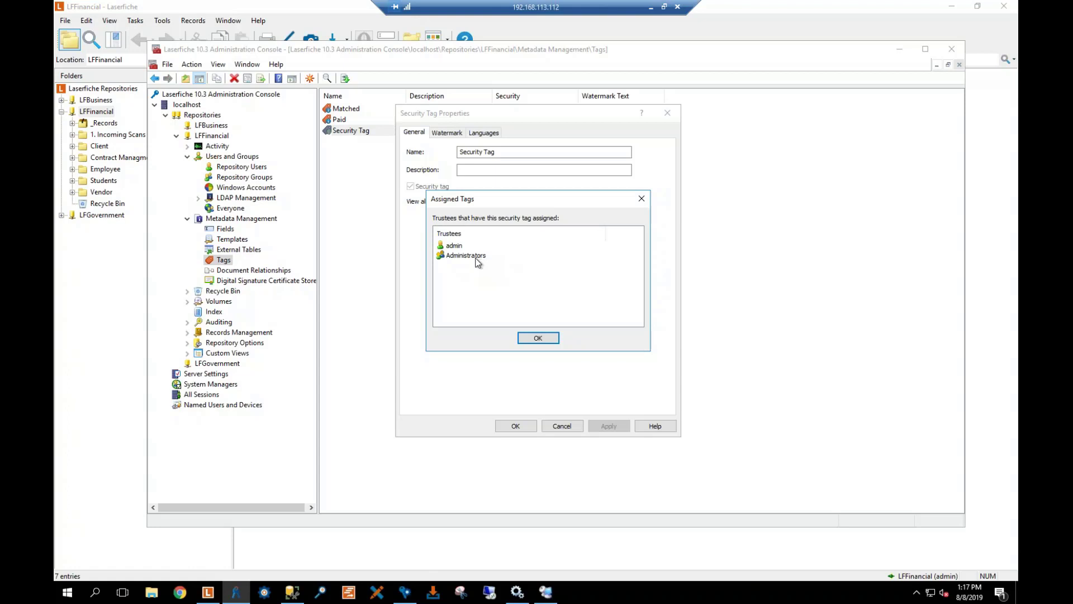
{"action": "left_click", "coordinate": [537, 338]}
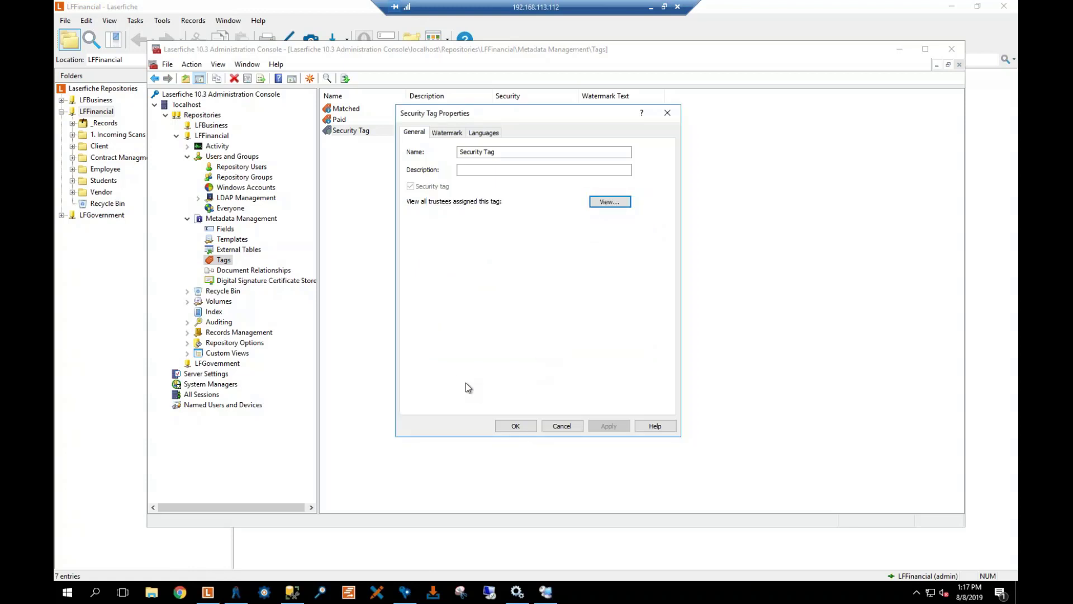
{"action": "left_click", "coordinate": [522, 428]}
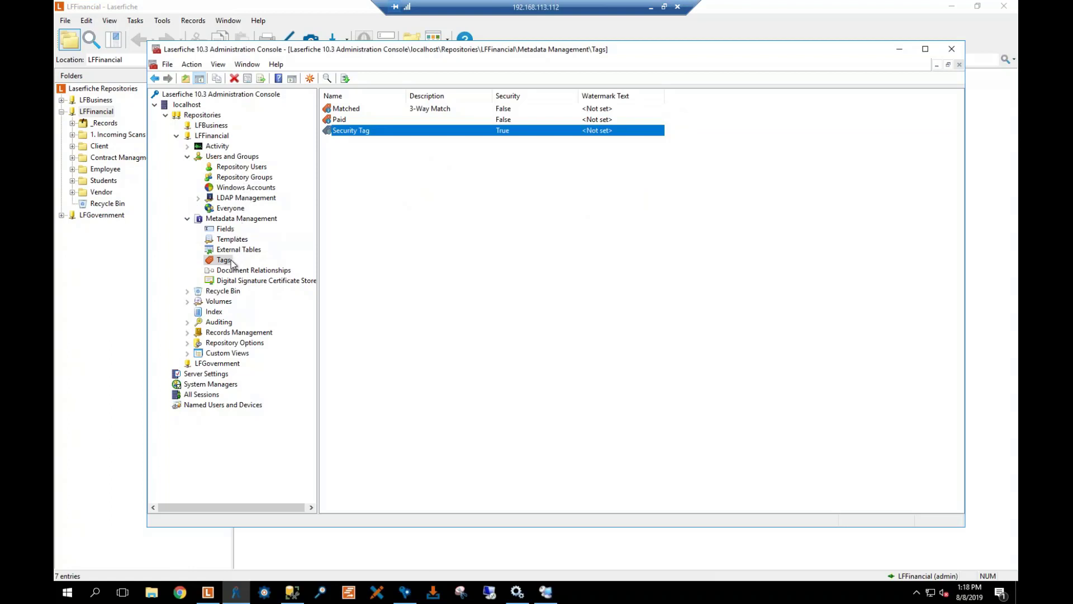
Switch from the console to the Laserfiche client and display LFFinancial's seven top-level folders
{"action": "left_click", "coordinate": [187, 221]}
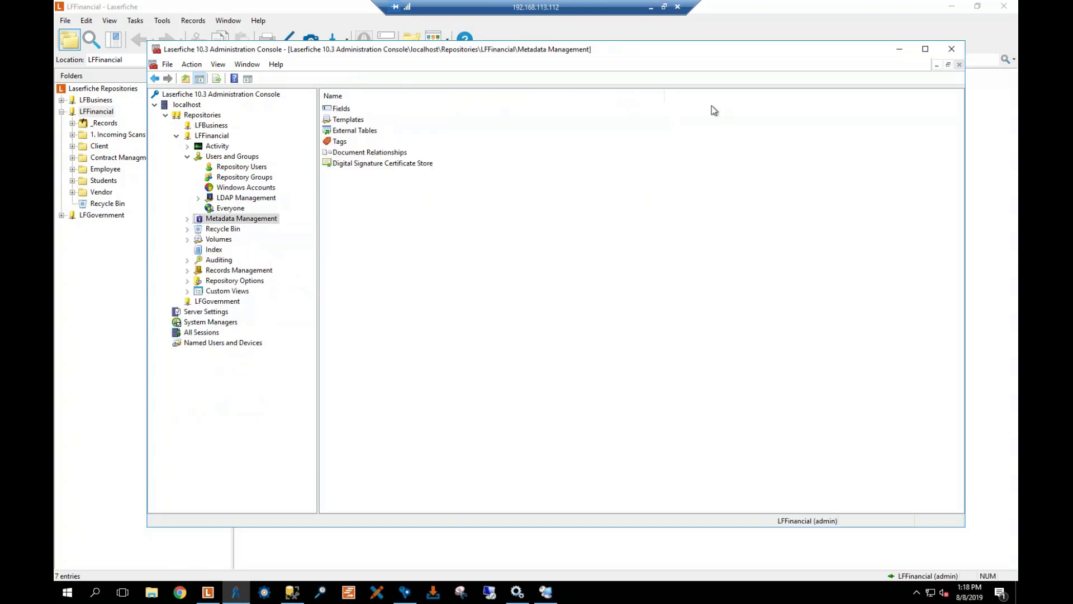
{"action": "left_click", "coordinate": [900, 51]}
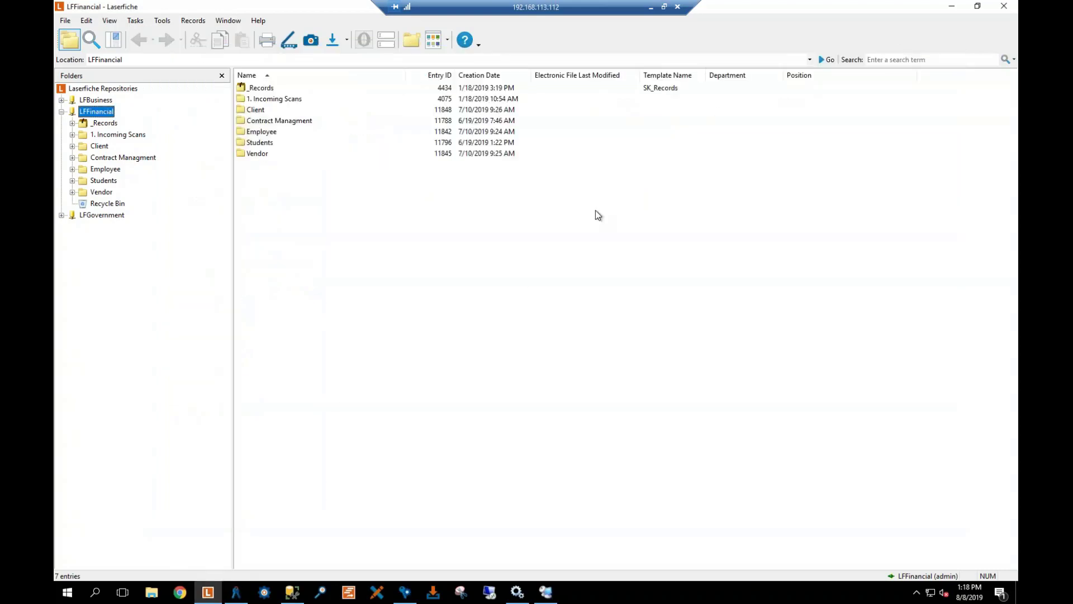
{"action": "left_click", "coordinate": [517, 283]}
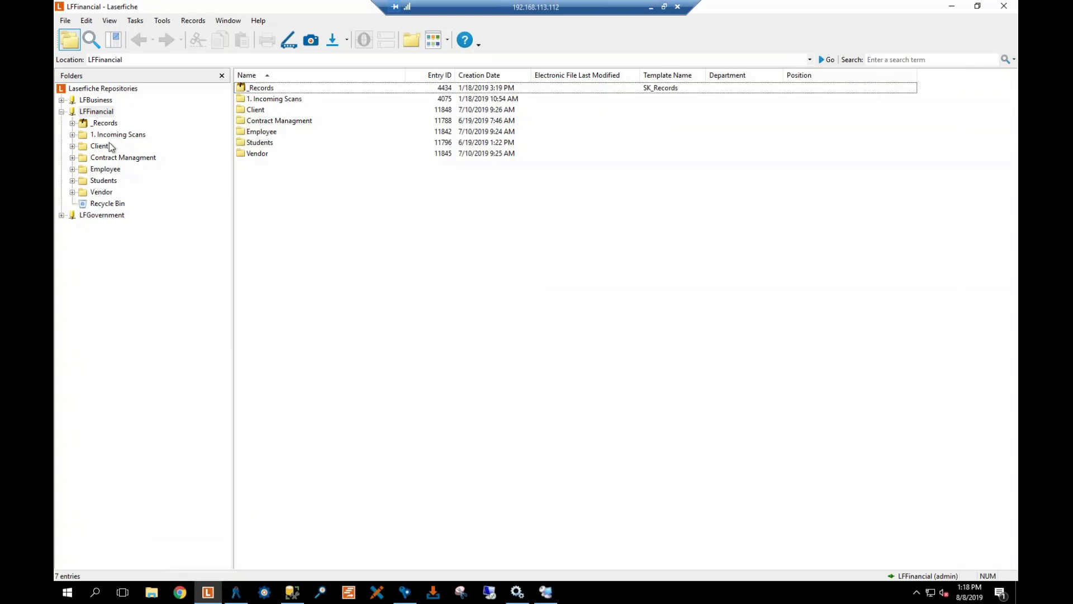
{"action": "left_click", "coordinate": [113, 135]}
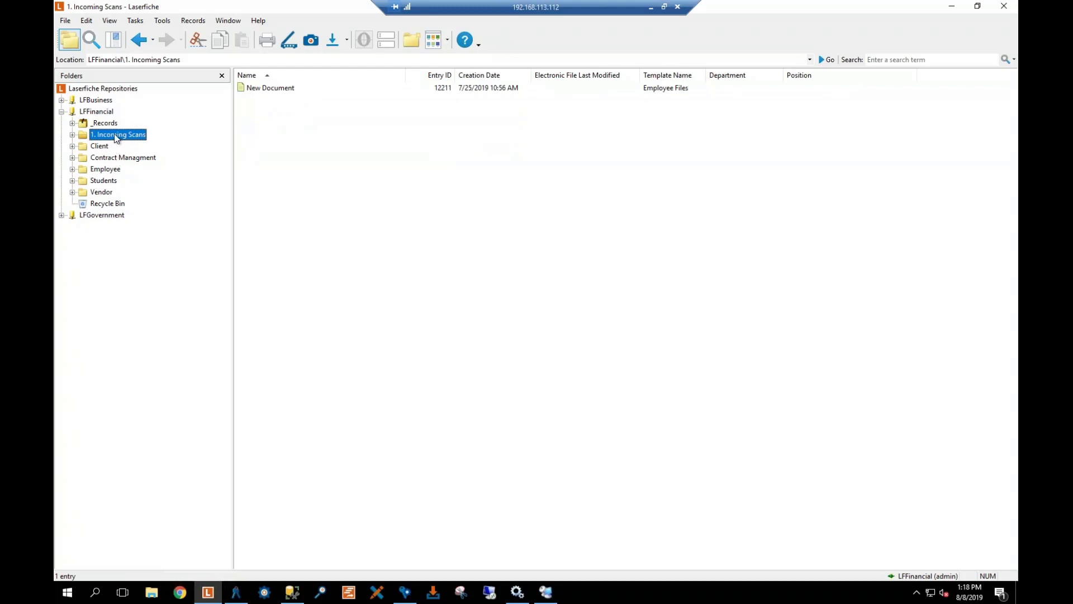
{"action": "right_click", "coordinate": [116, 135]}
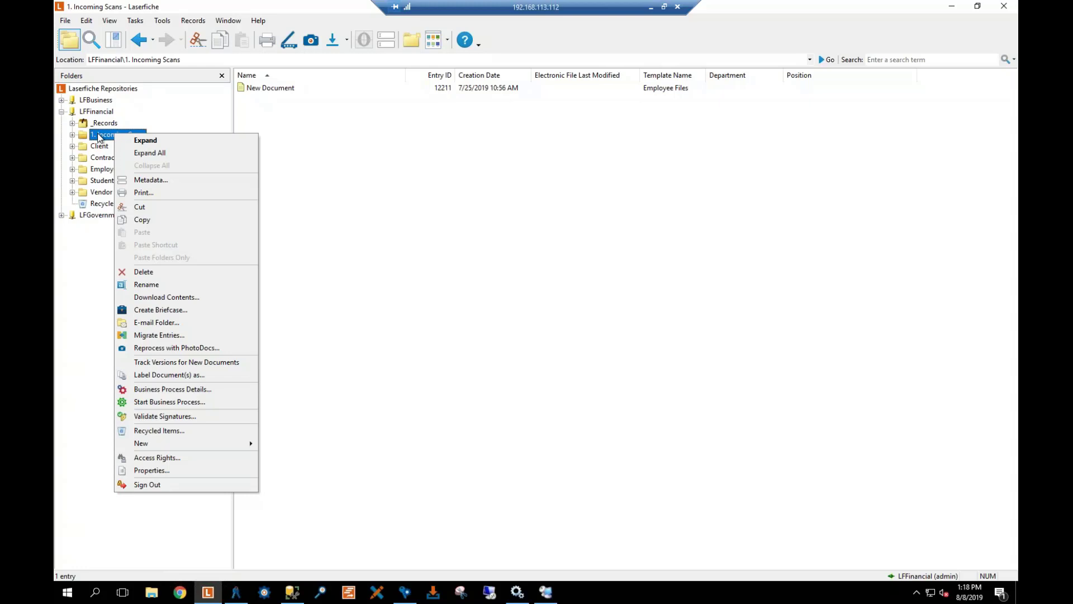
{"action": "left_click", "coordinate": [307, 132]}
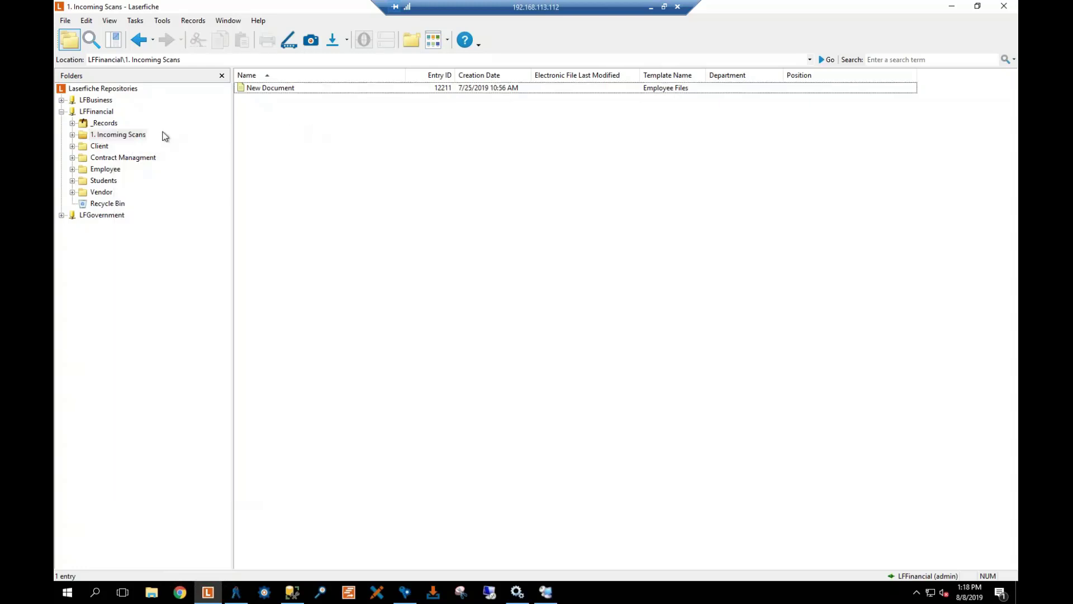
{"action": "left_click", "coordinate": [96, 111]}
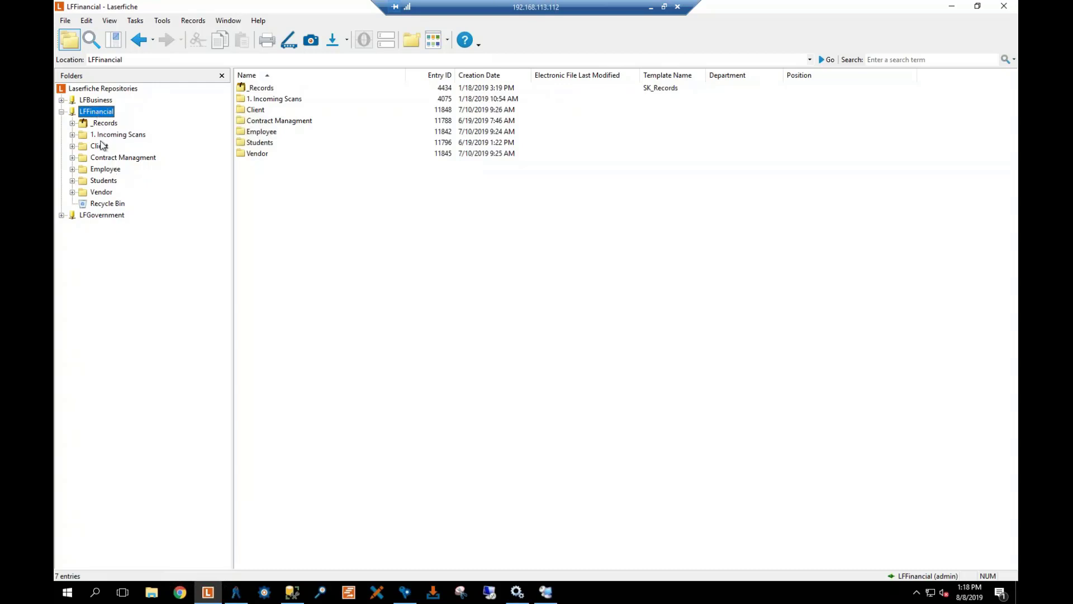
Confirm only Administrators hold access rights on LFFinancial, then select the 1. Incoming Scans folder
{"action": "right_click", "coordinate": [93, 114]}
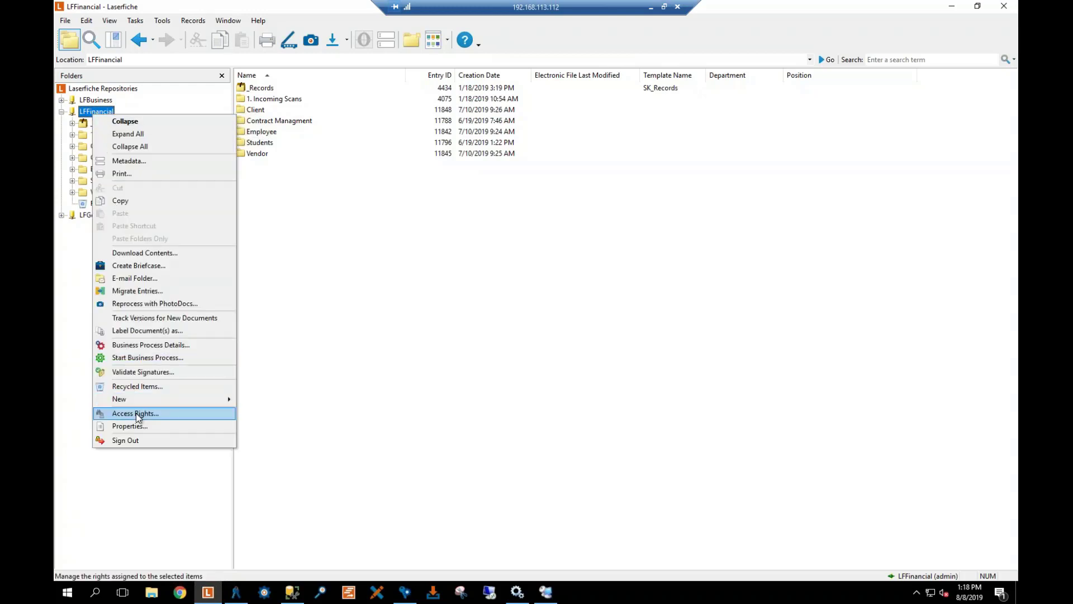
{"action": "left_click", "coordinate": [135, 414]}
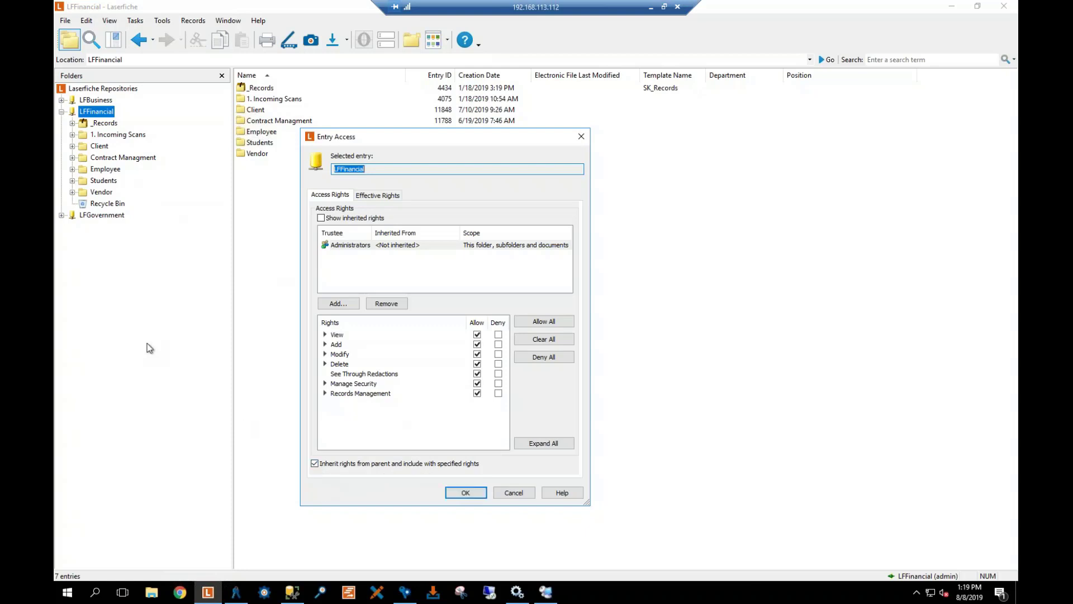
{"action": "left_click", "coordinate": [475, 493]}
{"action": "left_click", "coordinate": [106, 136]}
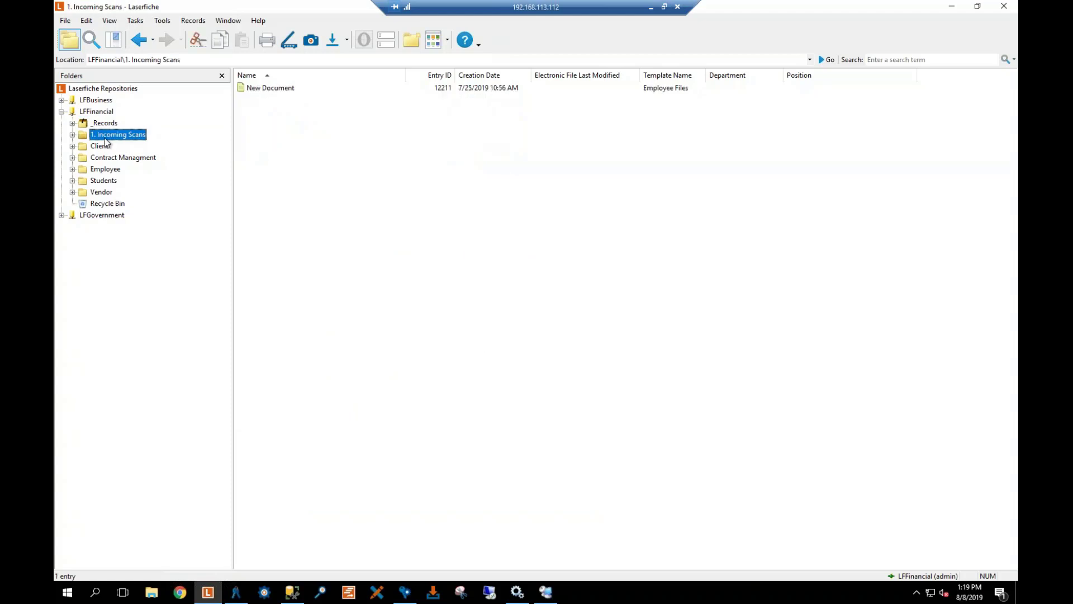
{"action": "right_click", "coordinate": [106, 138]}
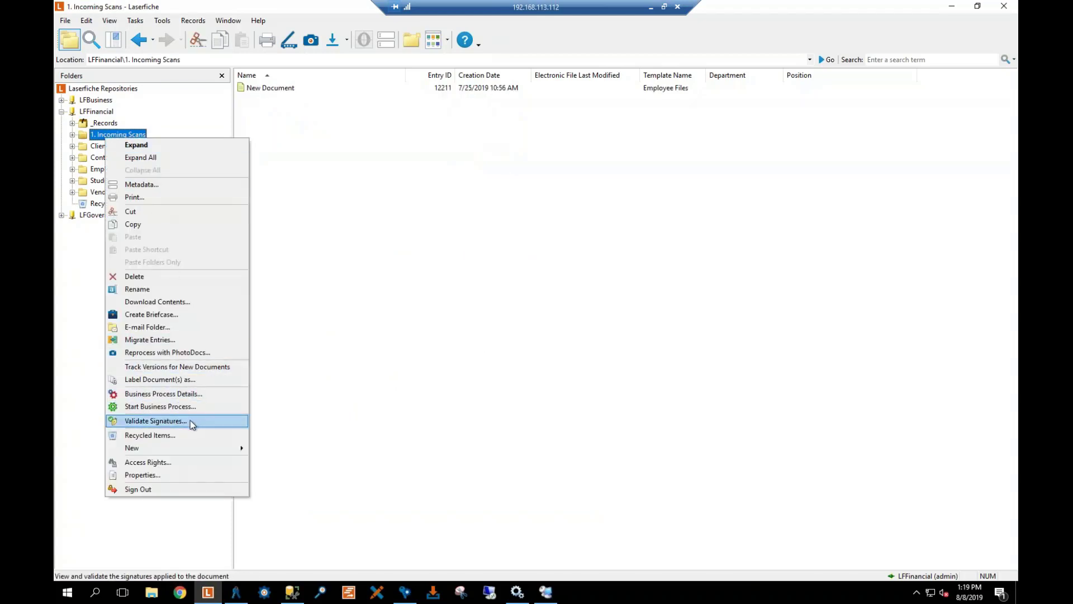
{"action": "left_click", "coordinate": [180, 462]}
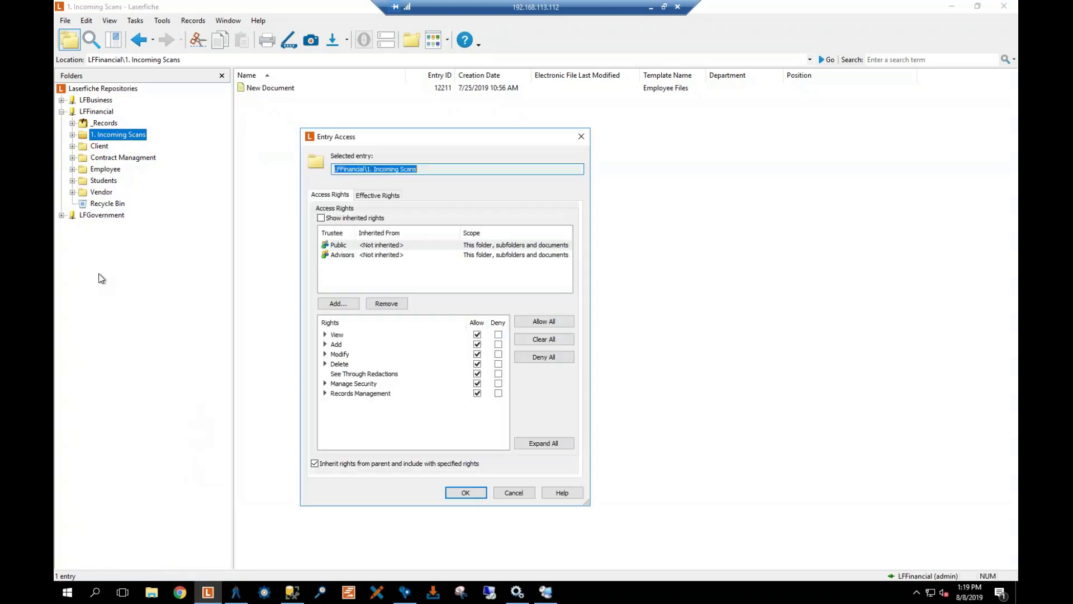
{"action": "left_click", "coordinate": [369, 197]}
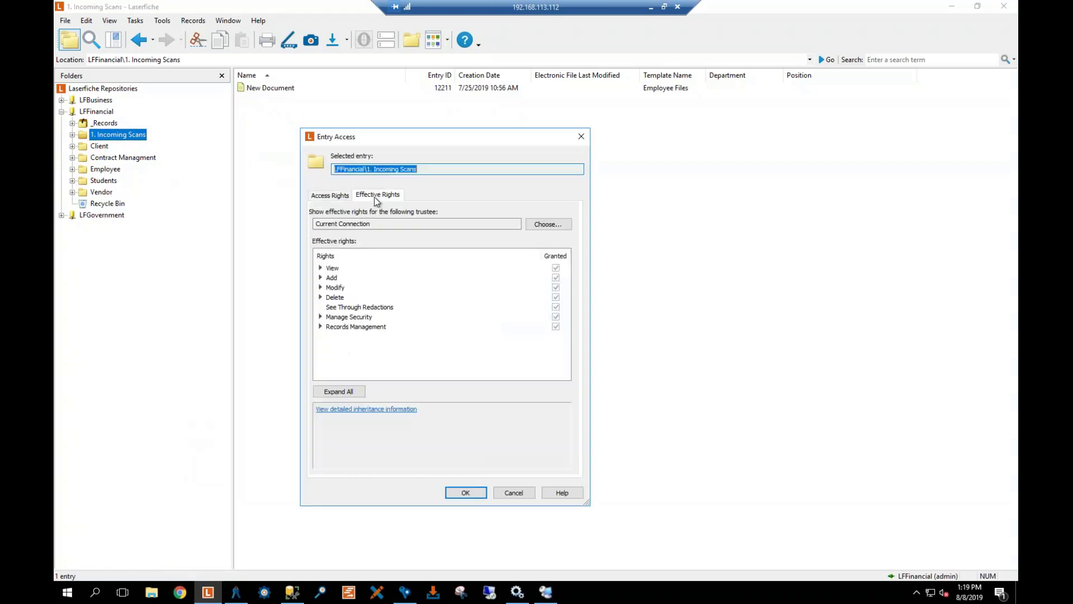
{"action": "left_click", "coordinate": [549, 225]}
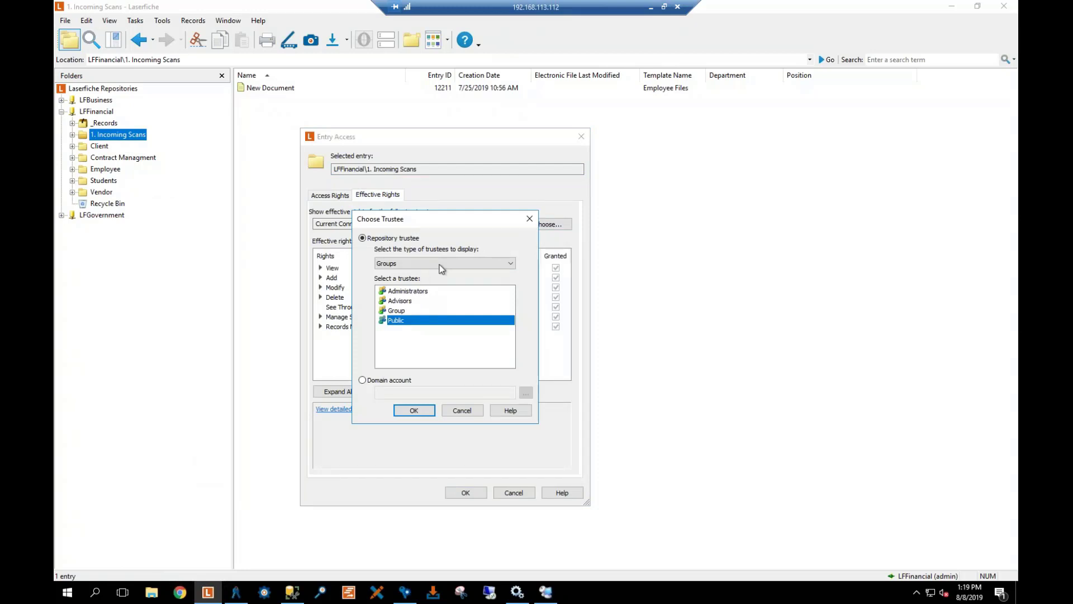
{"action": "left_click", "coordinate": [441, 263]}
{"action": "left_click", "coordinate": [408, 289]}
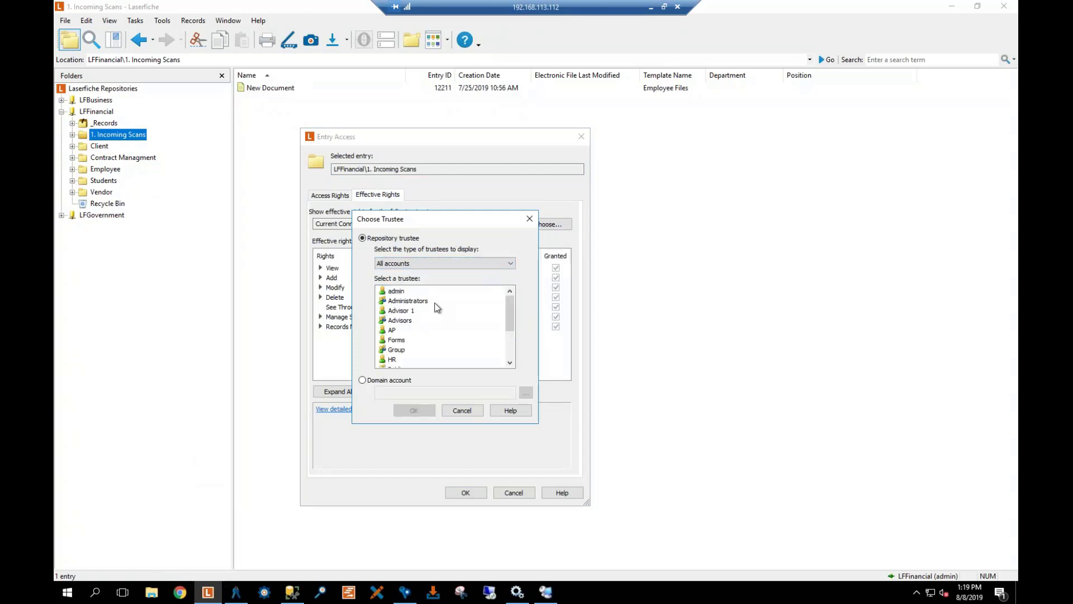
{"action": "scroll", "coordinate": [424, 309], "scroll_direction": "down", "scroll_amount": 3}
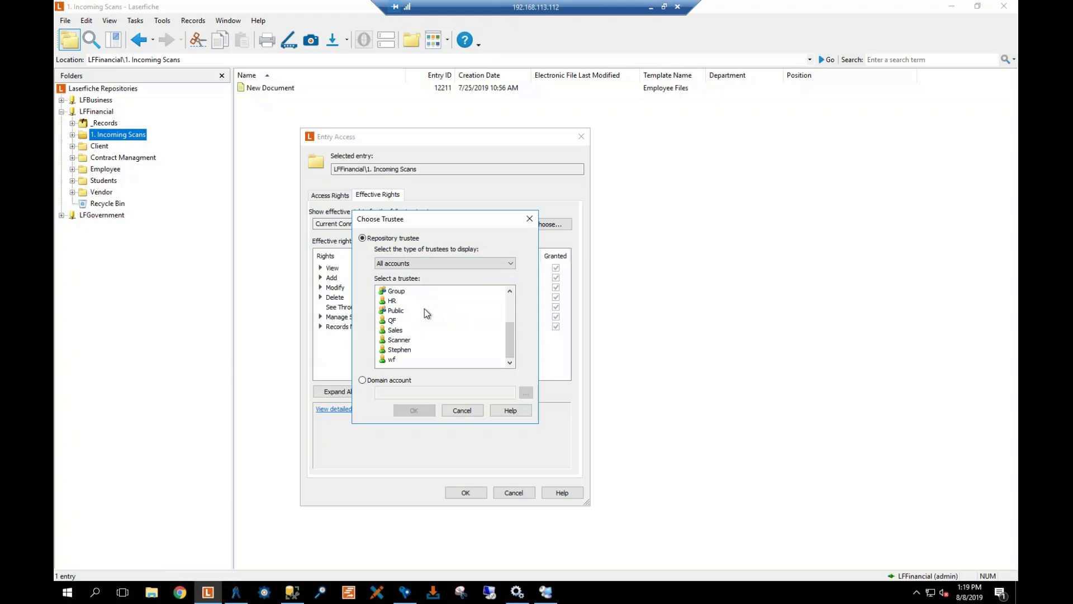
{"action": "scroll", "coordinate": [424, 309], "scroll_direction": "up", "scroll_amount": 3}
{"action": "left_click", "coordinate": [420, 302]}
{"action": "double_click", "coordinate": [420, 302]}
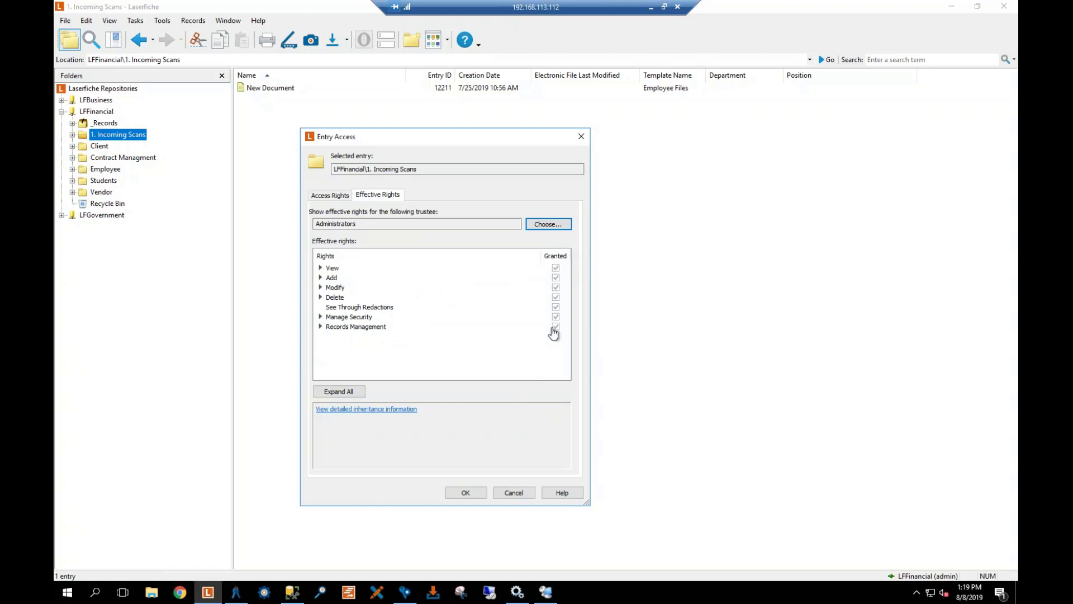
{"action": "left_click", "coordinate": [512, 494]}
{"action": "right_click", "coordinate": [92, 136]}
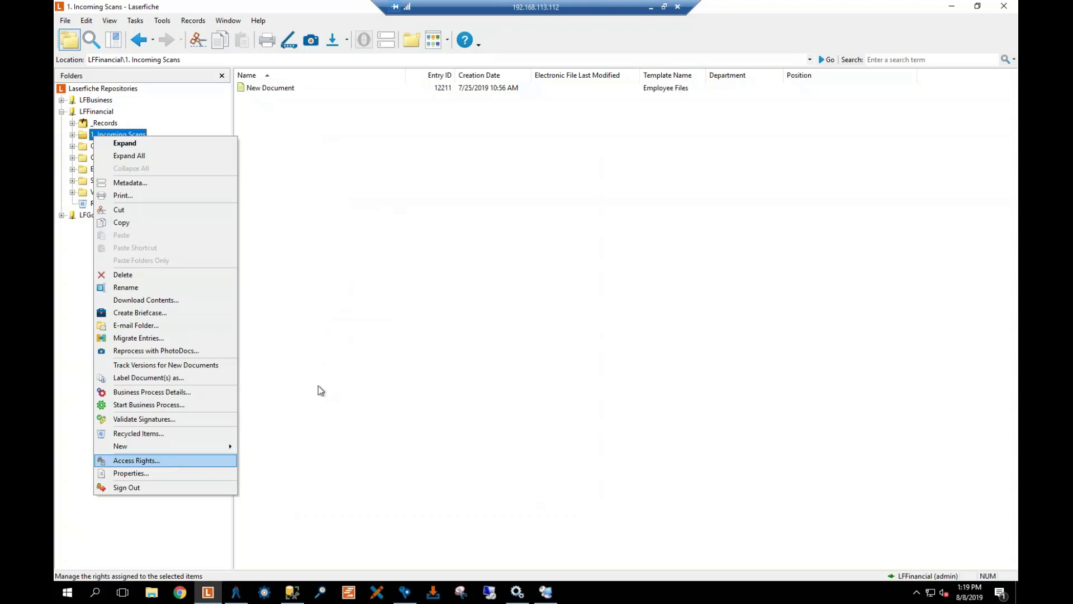
{"action": "key", "text": "Escape"}
In 1. Incoming Scans access rights, add the restricted user account as a trustee
{"action": "right_click", "coordinate": [110, 136]}
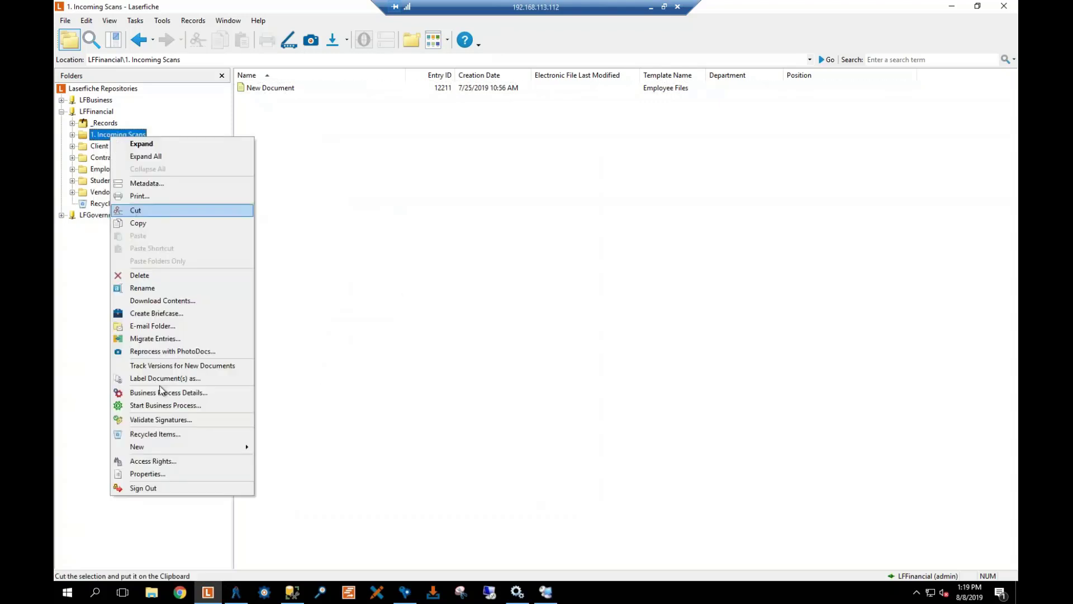
{"action": "left_click", "coordinate": [162, 460]}
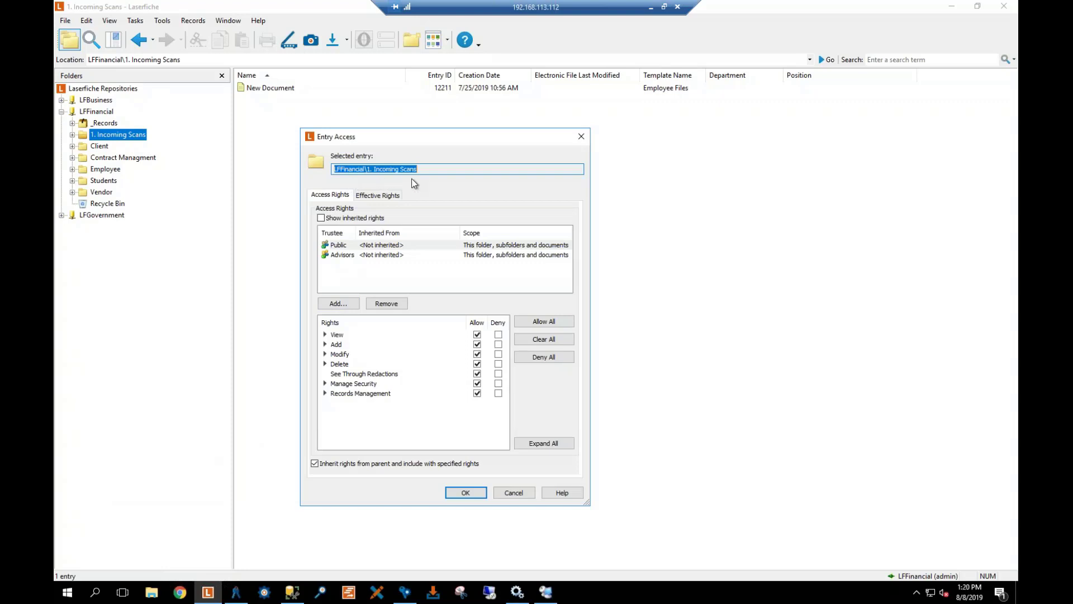
{"action": "left_click", "coordinate": [337, 303]}
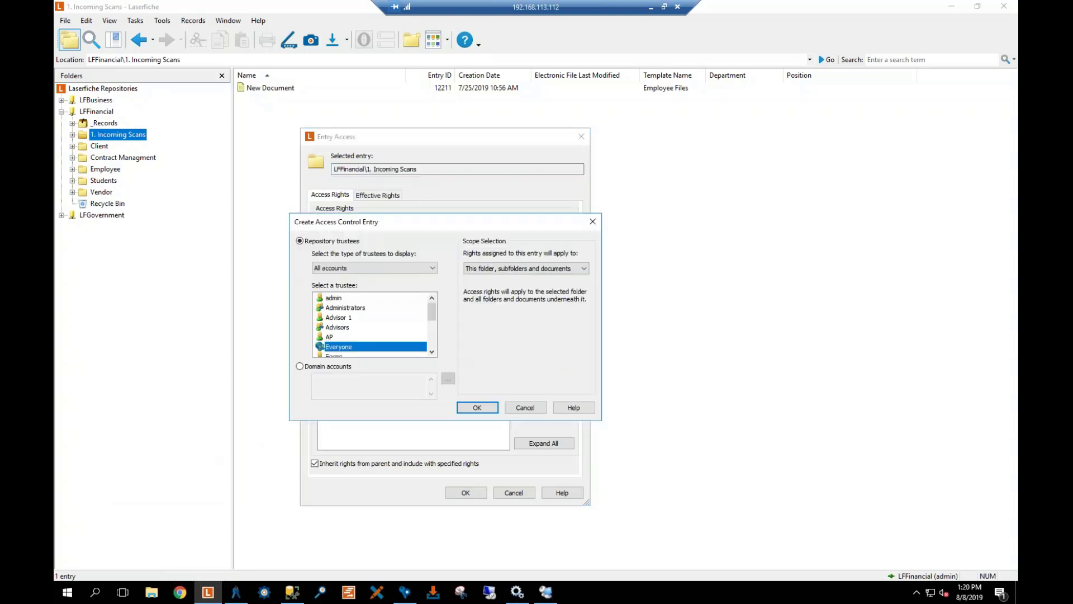
{"action": "left_click", "coordinate": [380, 268]}
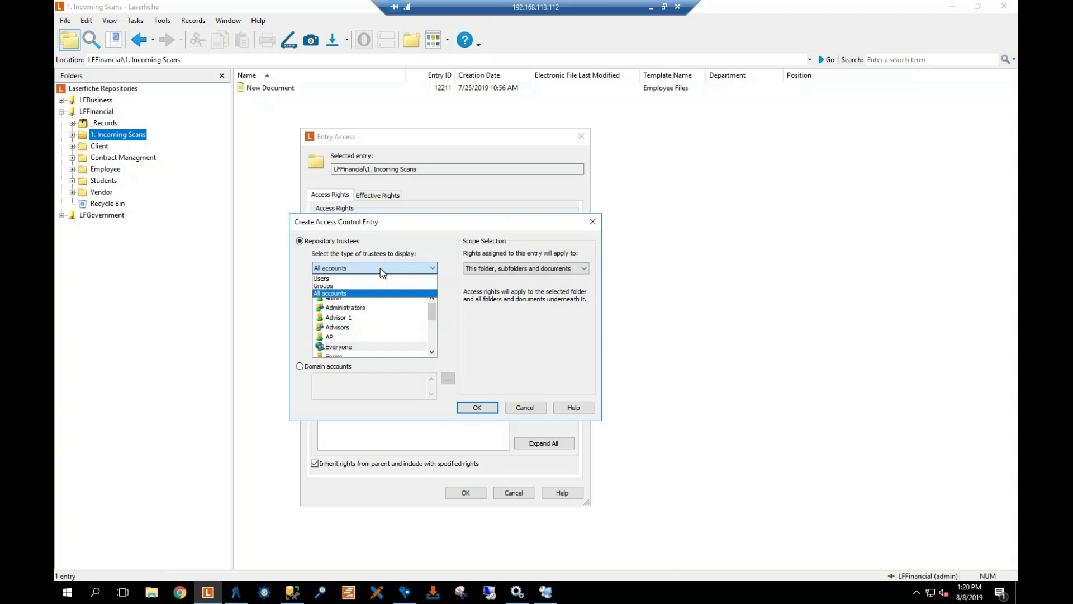
{"action": "left_click", "coordinate": [337, 283]}
{"action": "scroll", "coordinate": [358, 320], "scroll_direction": "down", "scroll_amount": 3}
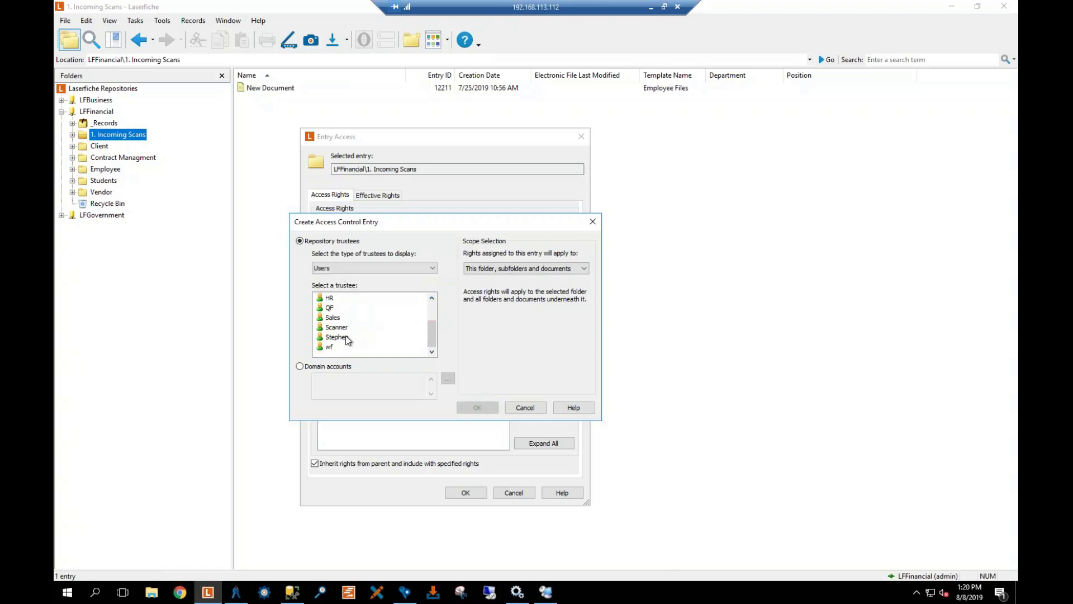
{"action": "double_click", "coordinate": [338, 337]}
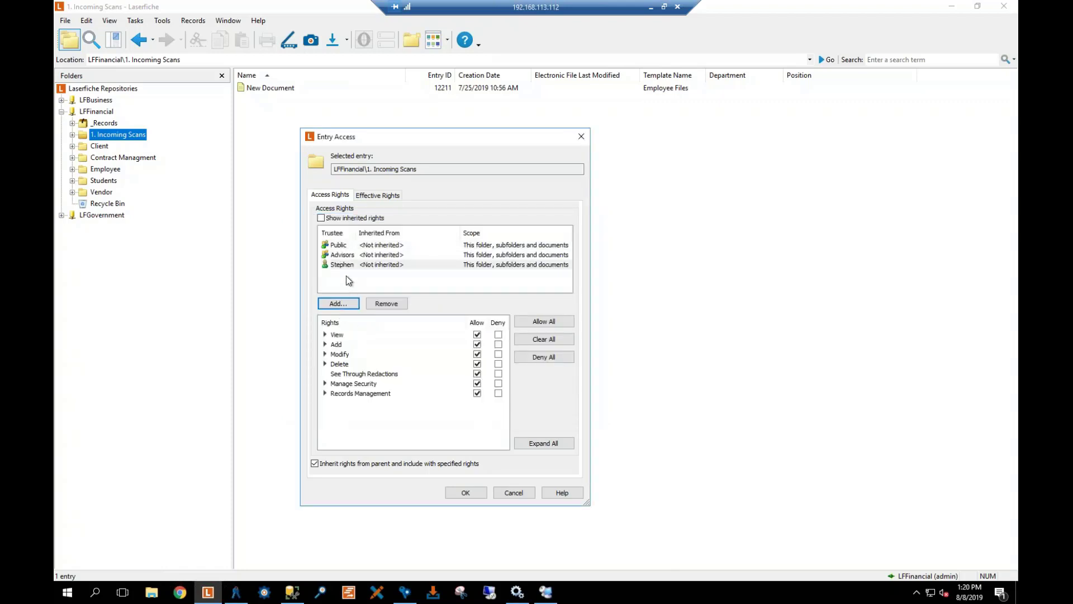
Remove that user's Delete and Manage Security rights, keeping View, Add and Modify, and save
{"action": "left_click", "coordinate": [343, 265]}
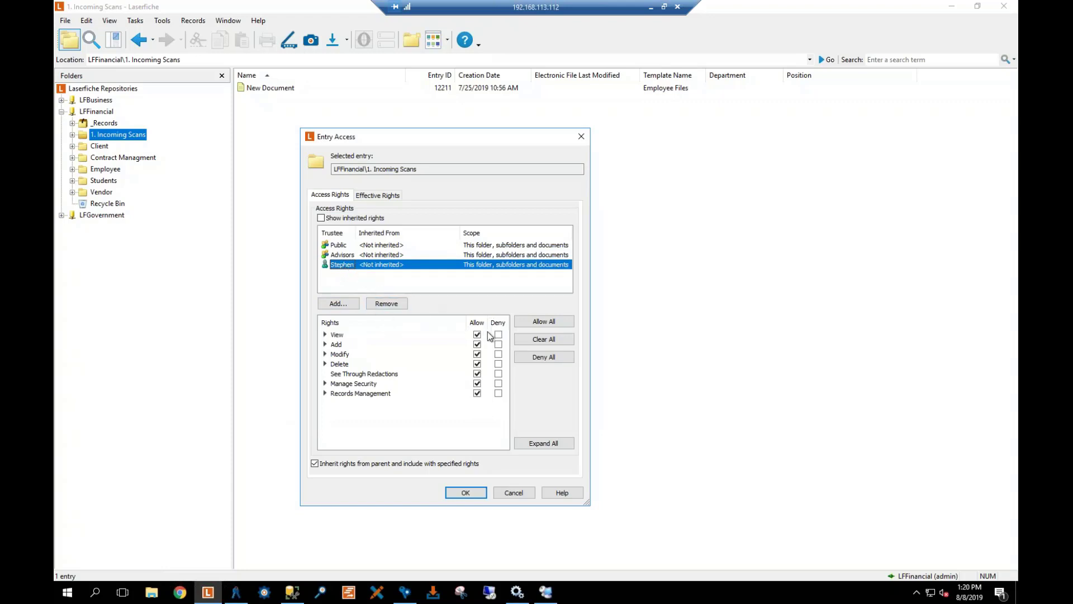
{"action": "left_click", "coordinate": [478, 373]}
{"action": "left_click", "coordinate": [478, 365]}
{"action": "left_click", "coordinate": [478, 373]}
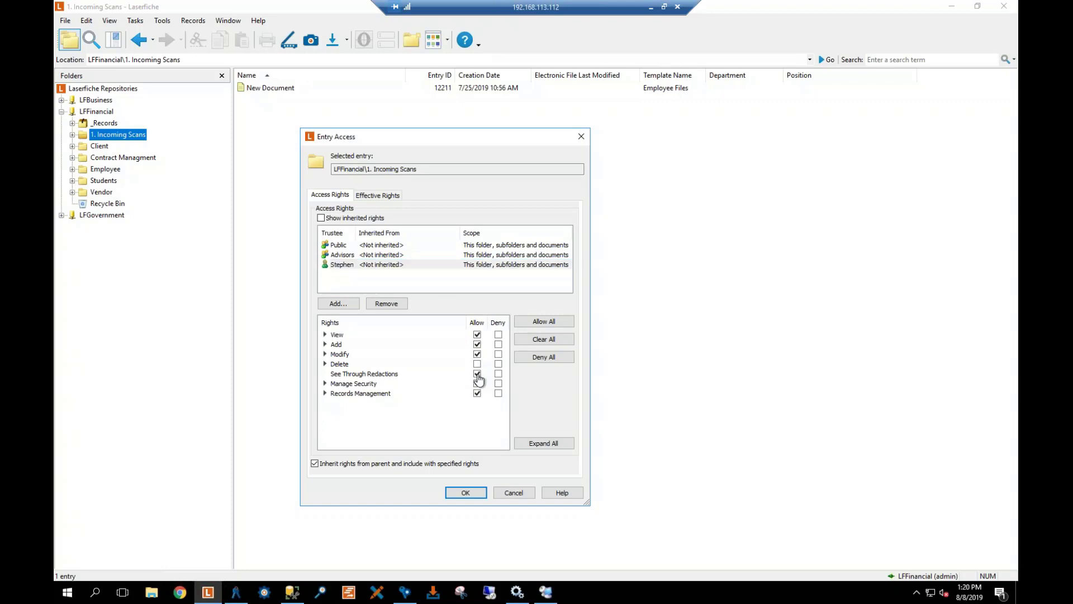
{"action": "left_click", "coordinate": [478, 383]}
{"action": "left_click", "coordinate": [478, 383]}
{"action": "left_click", "coordinate": [466, 493]}
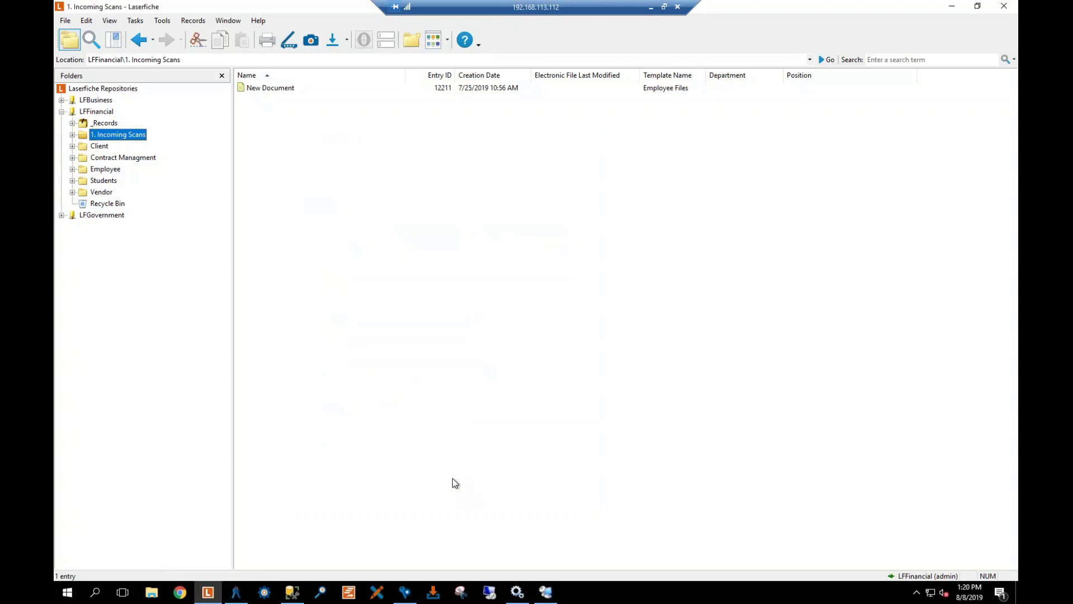
Add the restricted user account as a trustee in the Client folder's access rights
{"action": "left_click", "coordinate": [96, 147]}
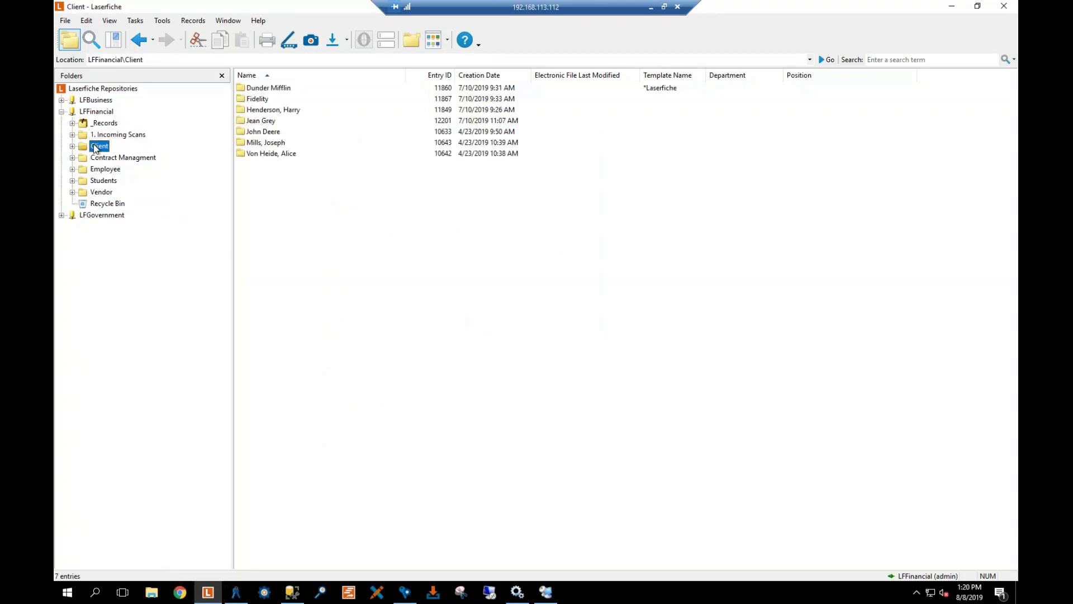
{"action": "right_click", "coordinate": [95, 148]}
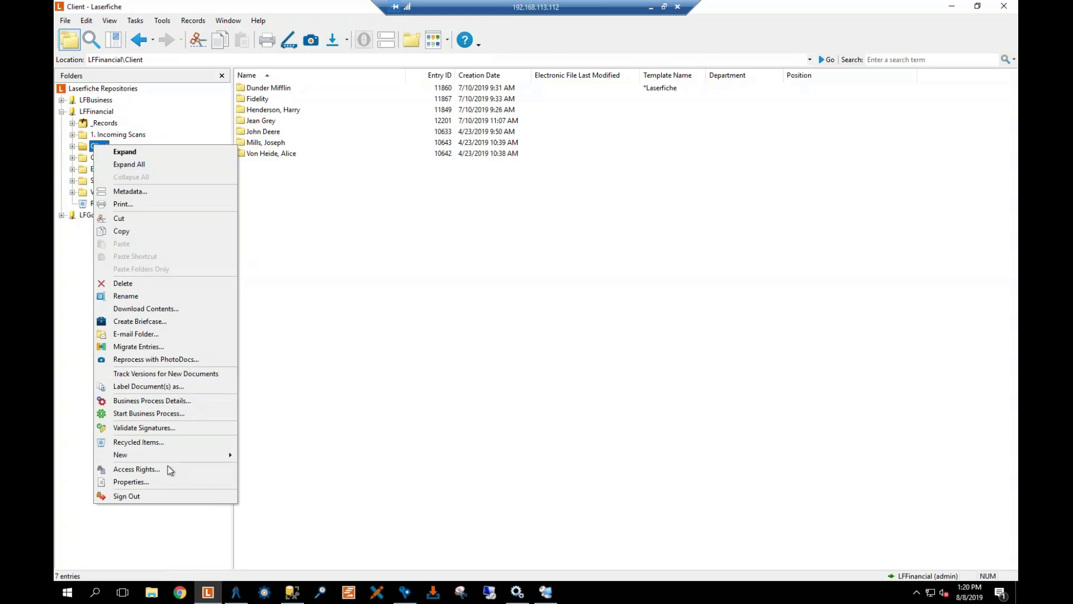
{"action": "left_click", "coordinate": [474, 385]}
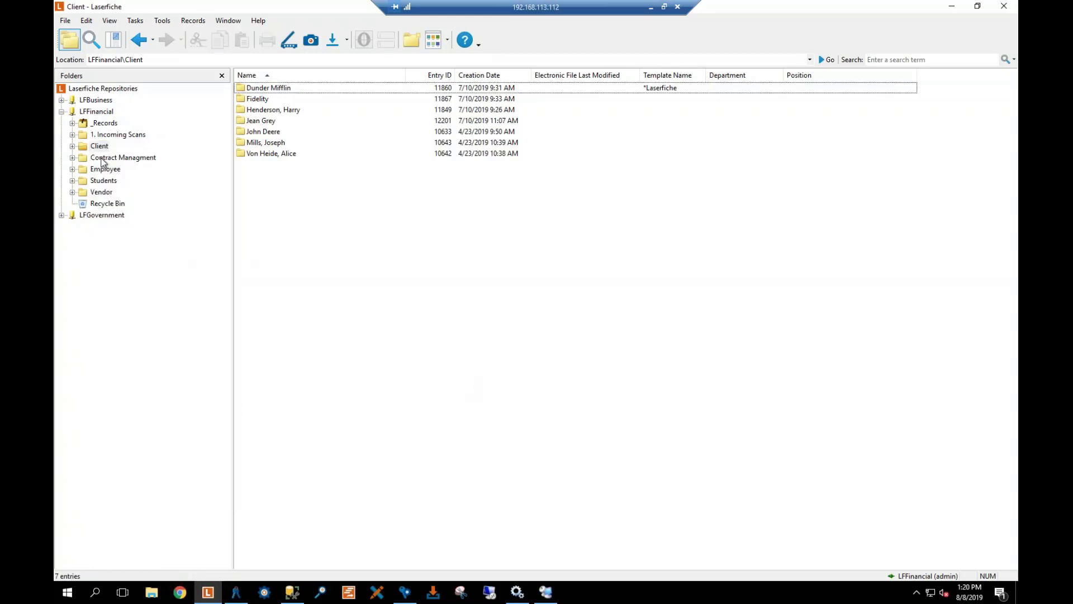
{"action": "right_click", "coordinate": [98, 148]}
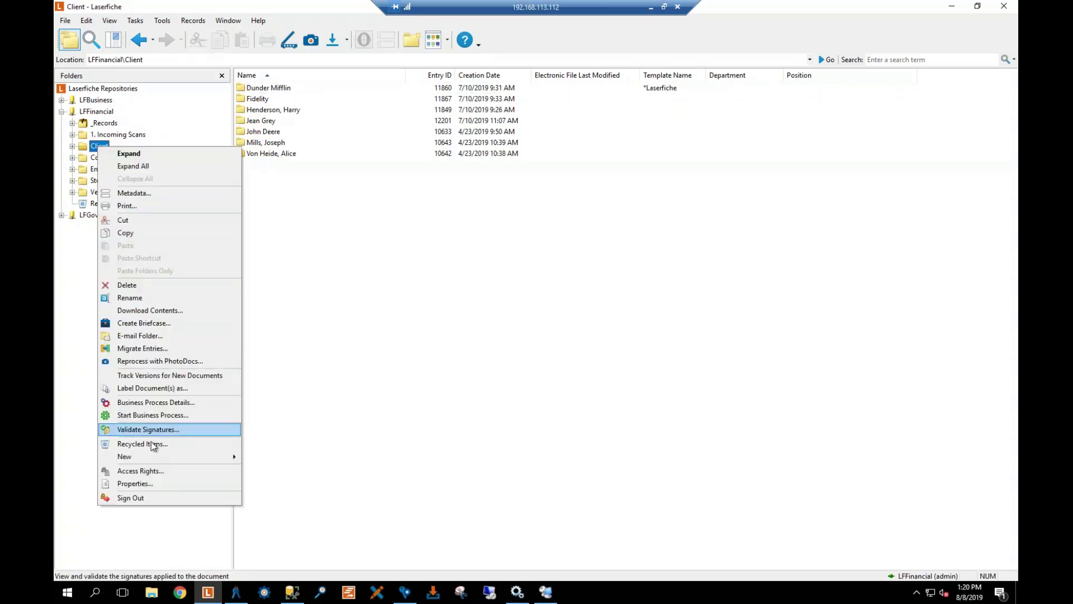
{"action": "left_click", "coordinate": [140, 470]}
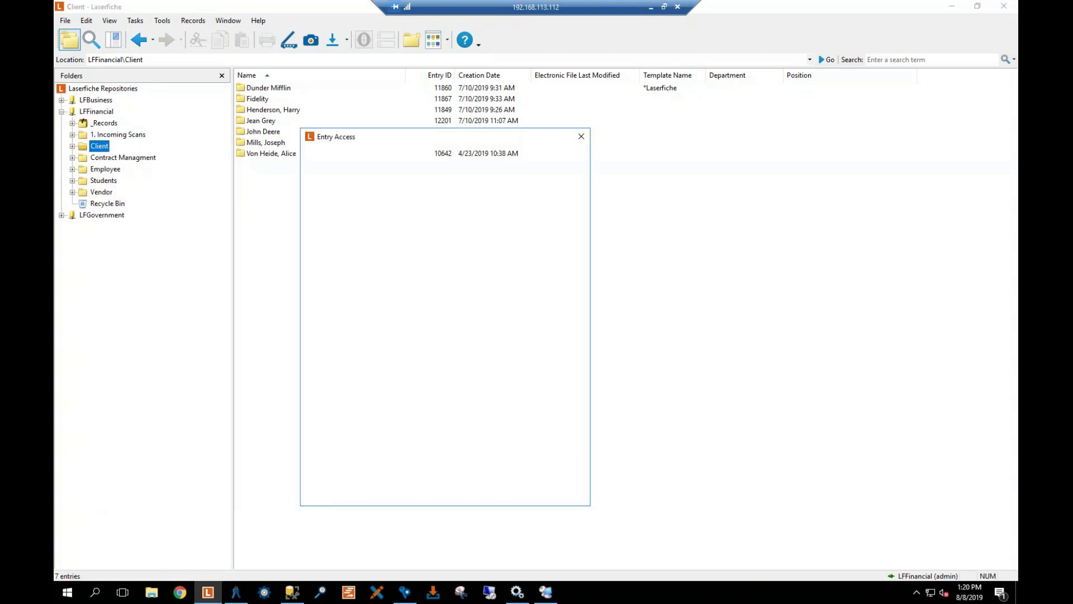
{"action": "left_click", "coordinate": [336, 304]}
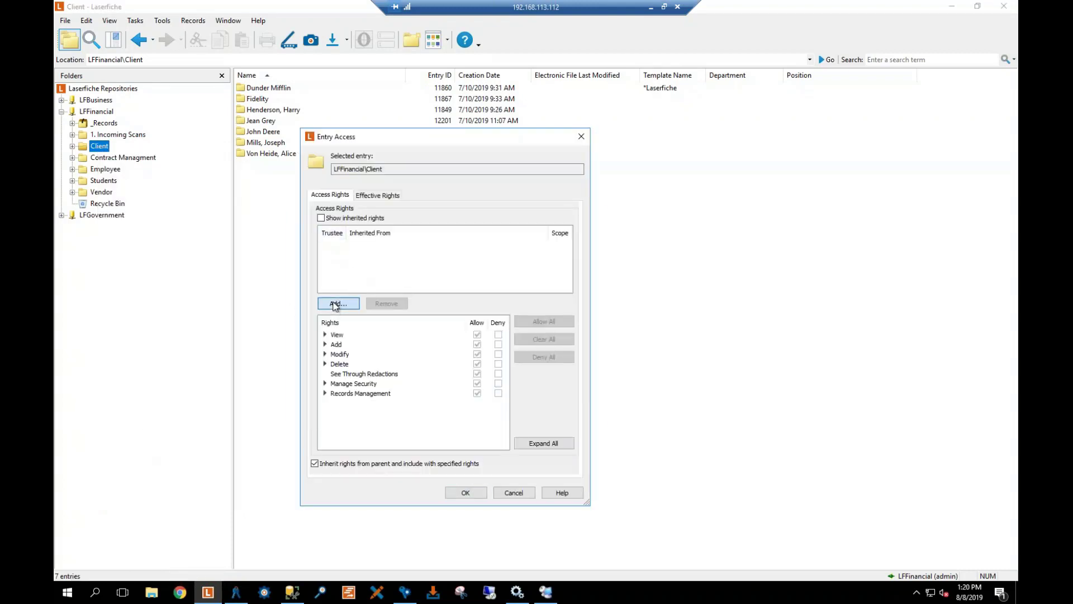
{"action": "scroll", "coordinate": [370, 321], "scroll_direction": "down", "scroll_amount": 3}
{"action": "double_click", "coordinate": [336, 337]}
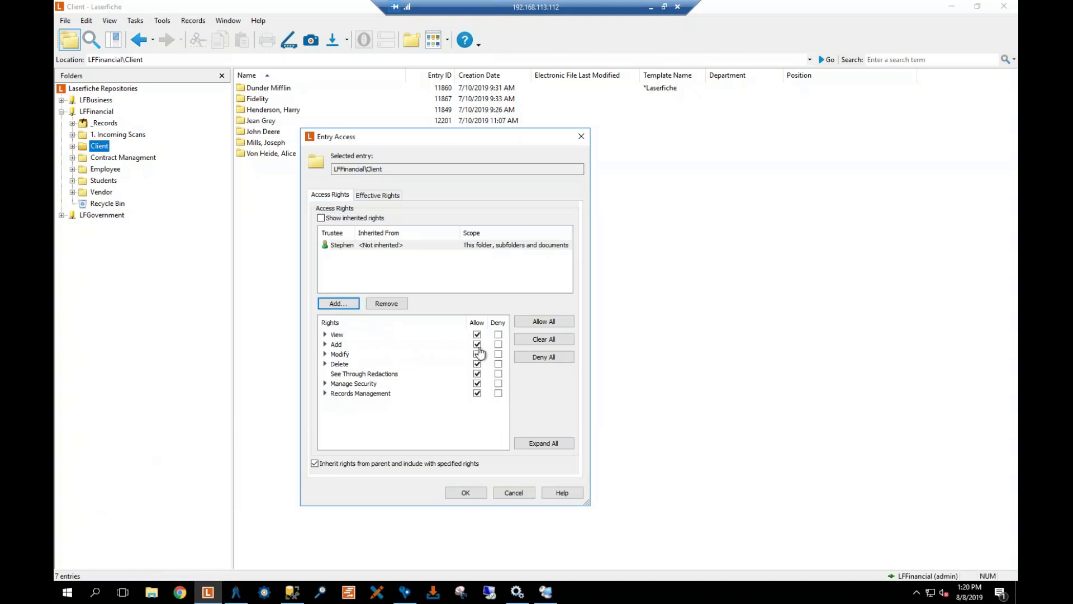
Clear Add, Modify, Delete, See Through Redactions, Manage Security and Records Management, leaving View only, and save
{"action": "left_click", "coordinate": [477, 345]}
{"action": "left_click", "coordinate": [477, 354]}
{"action": "left_click", "coordinate": [478, 364]}
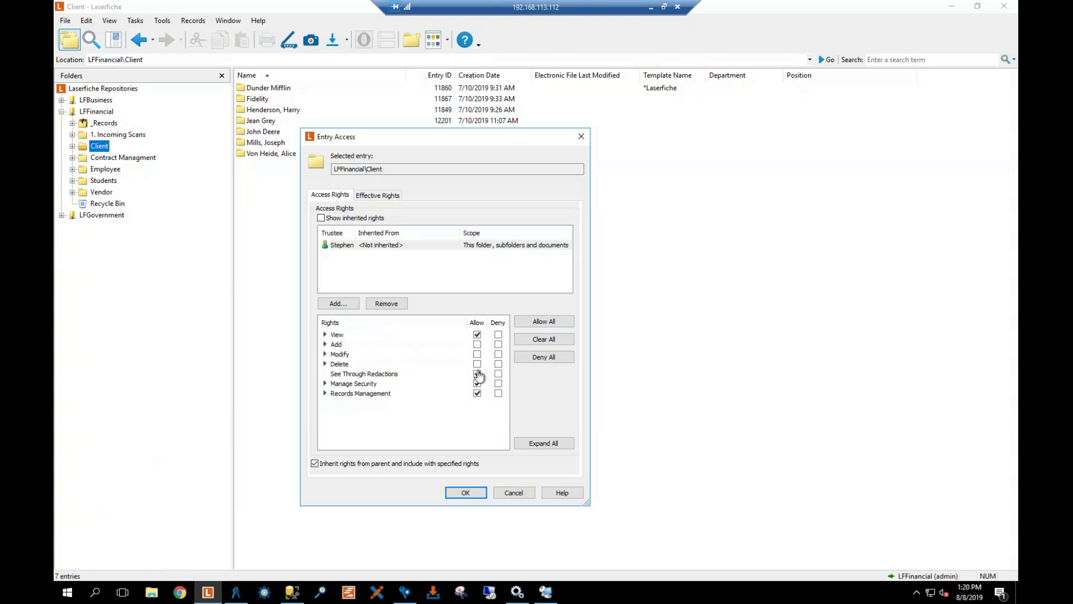
{"action": "left_click", "coordinate": [478, 373]}
{"action": "left_click", "coordinate": [478, 383]}
{"action": "left_click", "coordinate": [477, 393]}
{"action": "left_click", "coordinate": [464, 492]}
{"action": "left_click", "coordinate": [98, 193]}
Add the group named Group as a trustee in the Vendor folder's access rights
{"action": "right_click", "coordinate": [98, 194]}
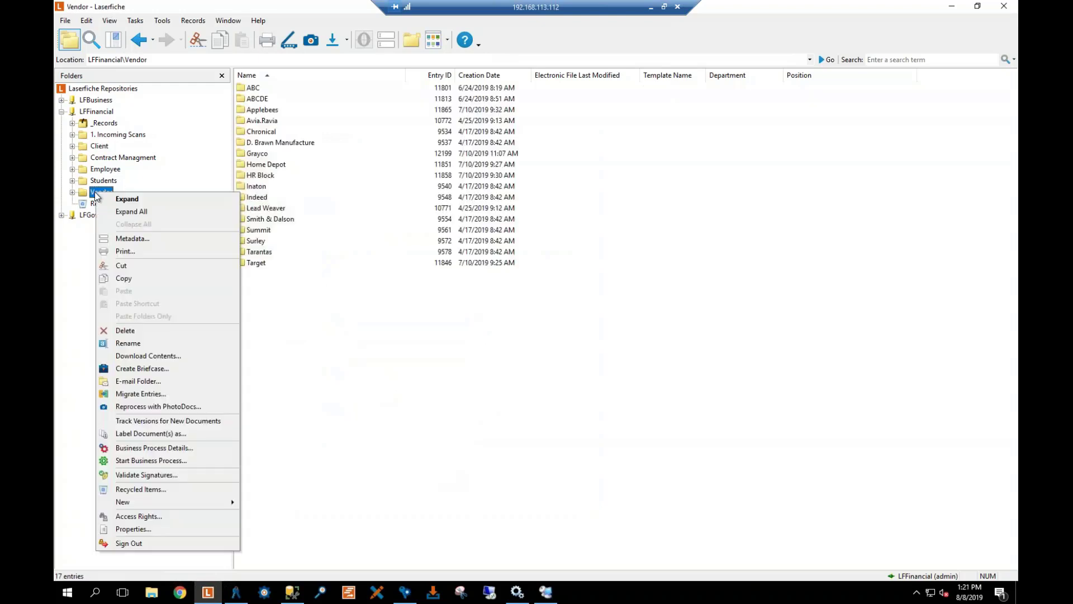
{"action": "left_click", "coordinate": [176, 517]}
{"action": "left_click", "coordinate": [340, 299]}
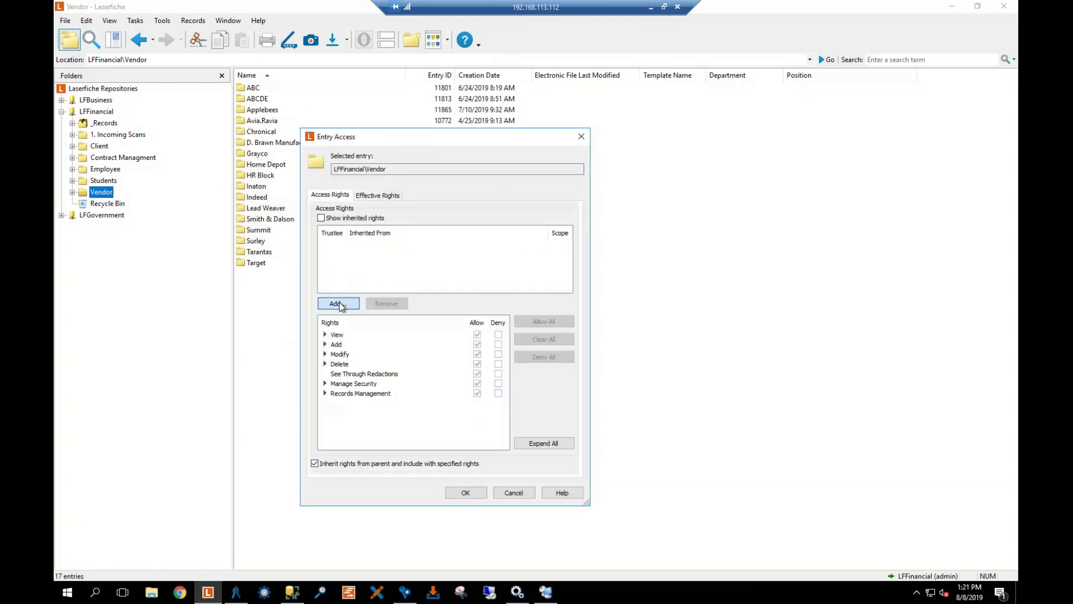
{"action": "left_click", "coordinate": [366, 267]}
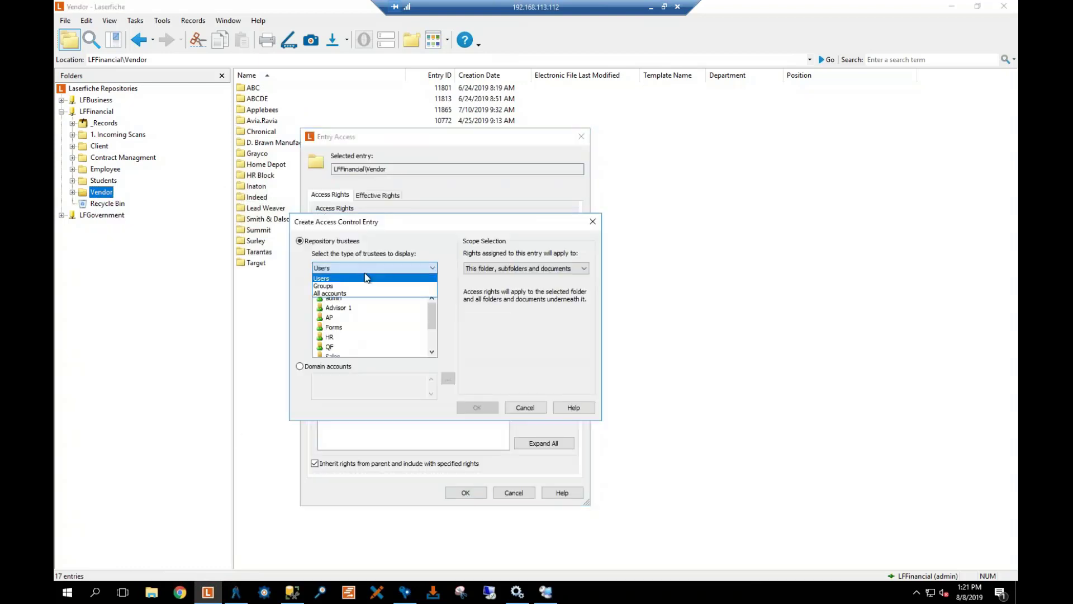
{"action": "left_click", "coordinate": [349, 287]}
{"action": "double_click", "coordinate": [339, 317]}
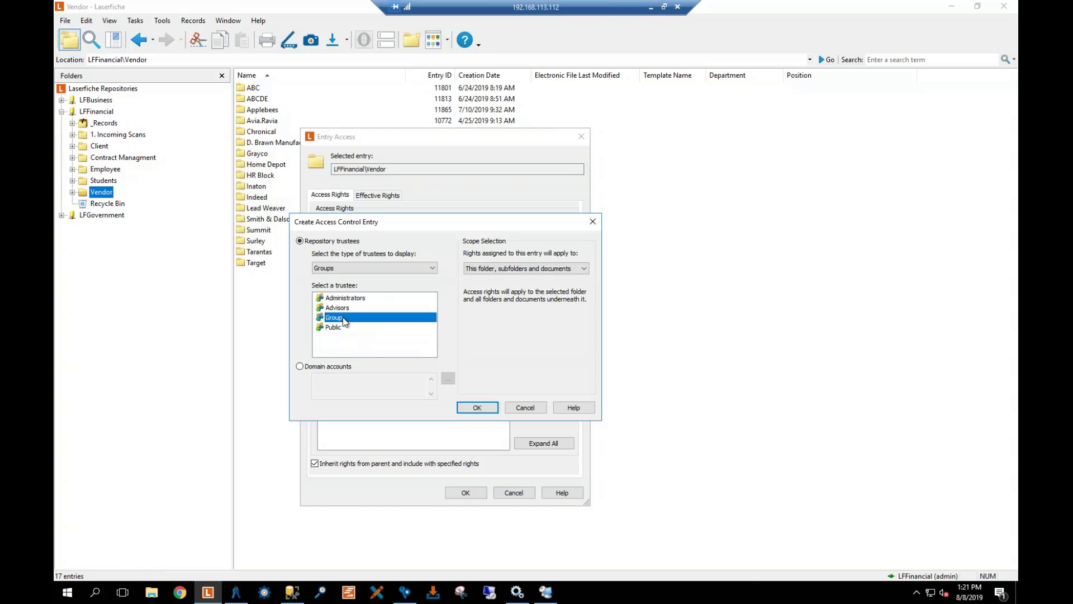
Clear every right except View for Group on Vendor and save
{"action": "left_click", "coordinate": [477, 344]}
{"action": "left_click", "coordinate": [476, 354]}
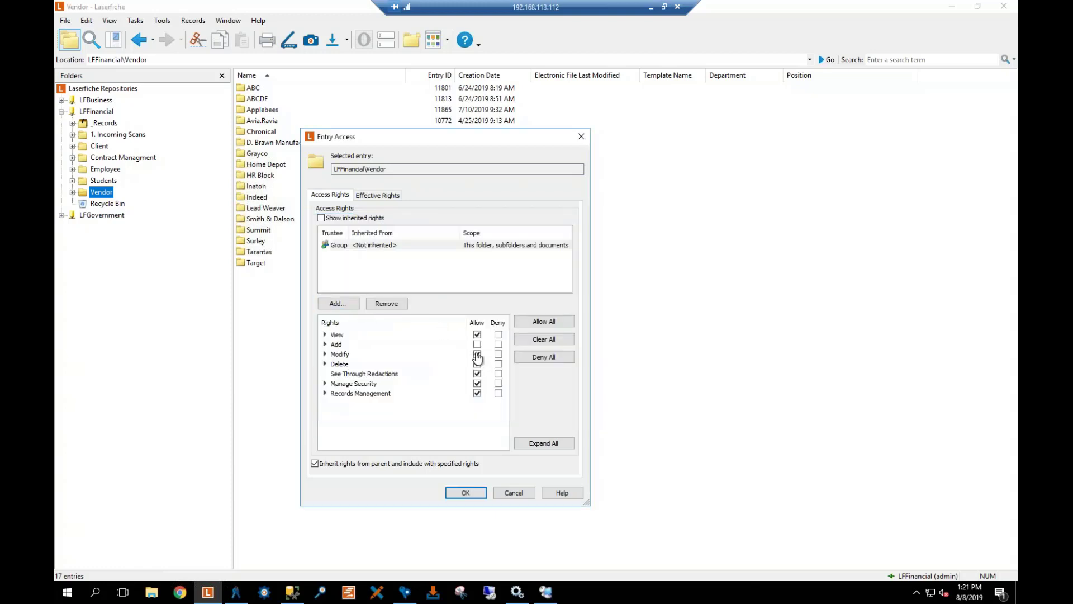
{"action": "left_click", "coordinate": [477, 363]}
{"action": "left_click", "coordinate": [477, 373]}
{"action": "left_click", "coordinate": [477, 384]}
{"action": "left_click", "coordinate": [477, 393]}
{"action": "left_click", "coordinate": [467, 493]}
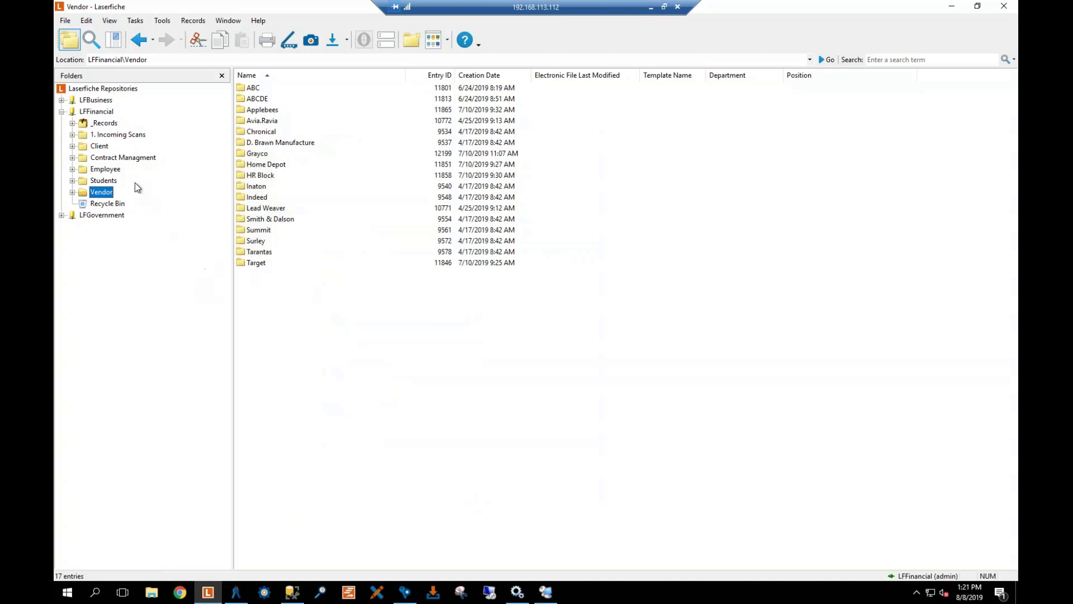
Browse the LFFinancial subfolders, then expand Client and open Dunder Mifflin with its two documents
{"action": "left_click", "coordinate": [115, 136]}
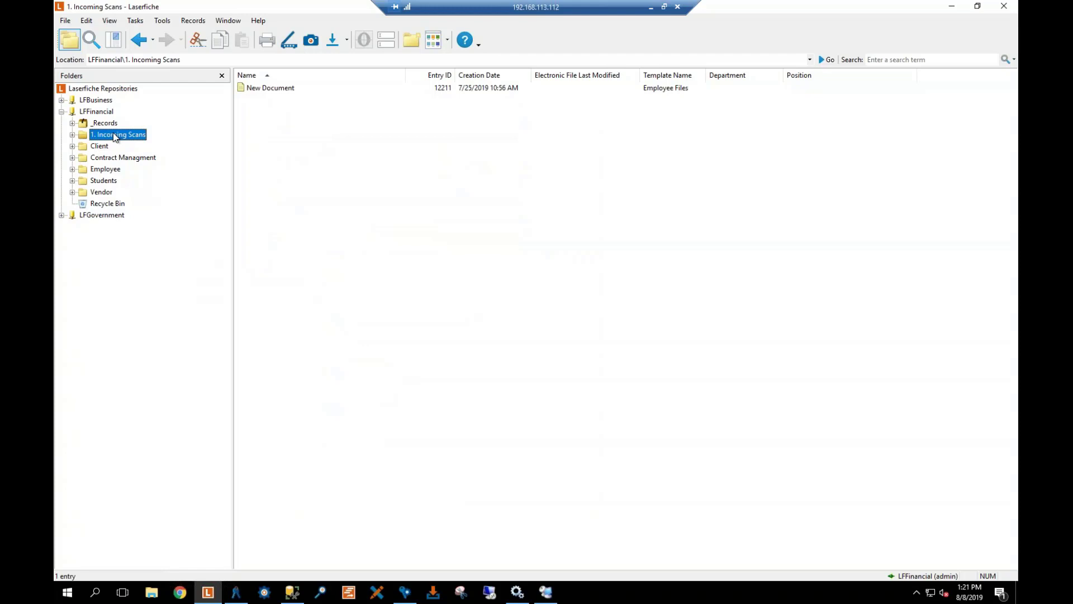
{"action": "left_click", "coordinate": [100, 147]}
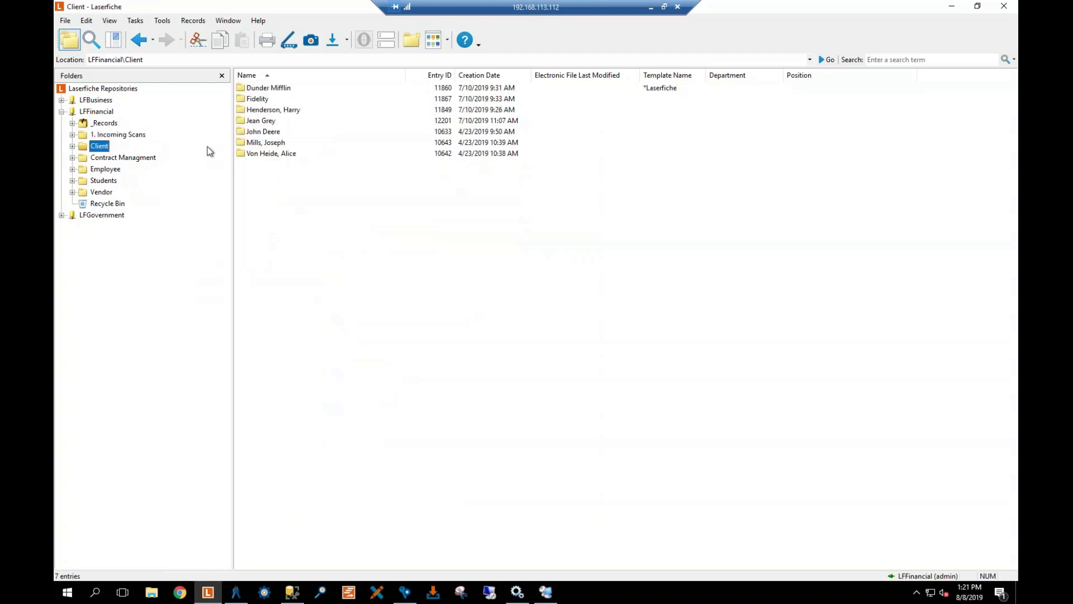
{"action": "left_click", "coordinate": [101, 194]}
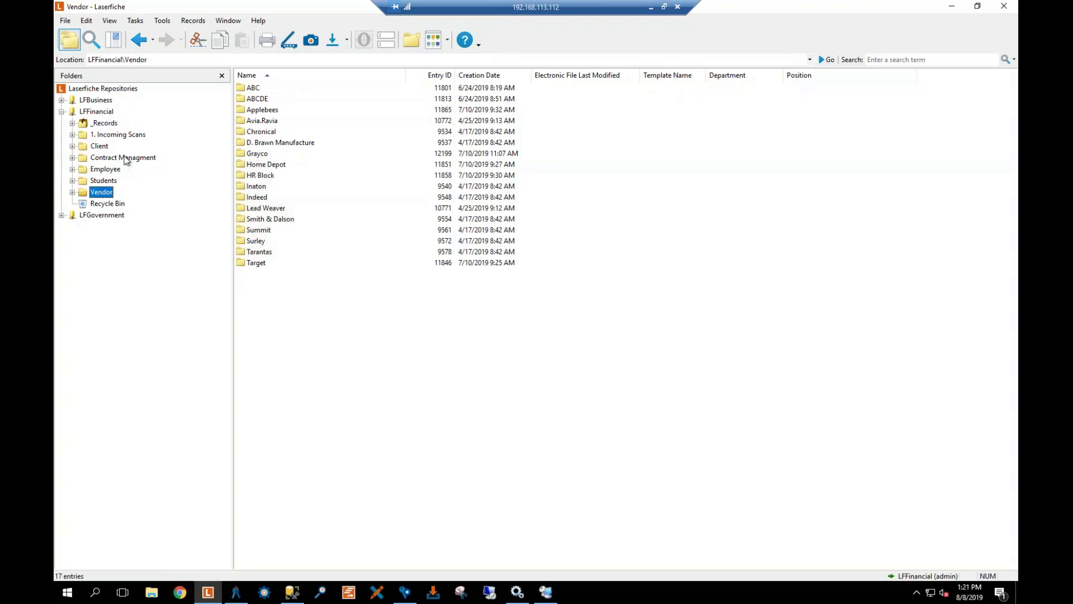
{"action": "left_click", "coordinate": [125, 159]}
{"action": "left_click", "coordinate": [106, 170]}
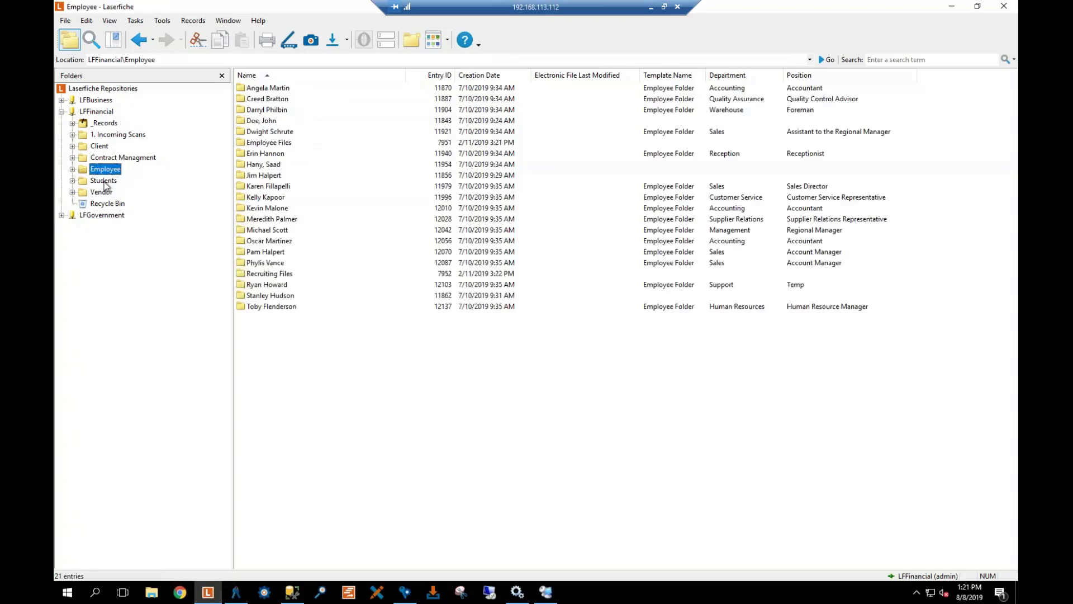
{"action": "left_click", "coordinate": [104, 182]}
{"action": "left_click", "coordinate": [114, 135]}
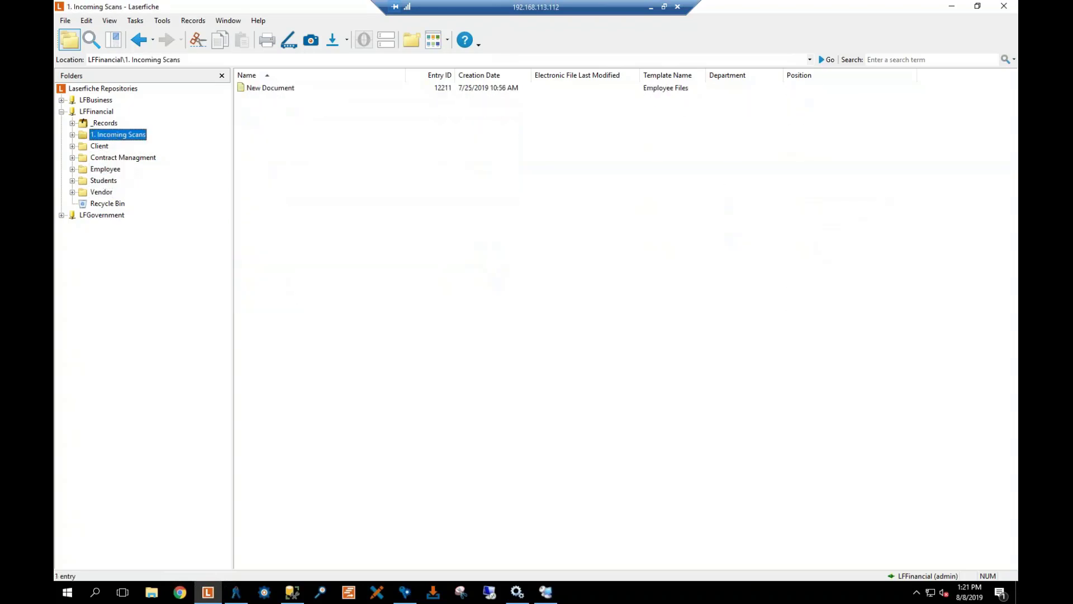
{"action": "left_click", "coordinate": [72, 145]}
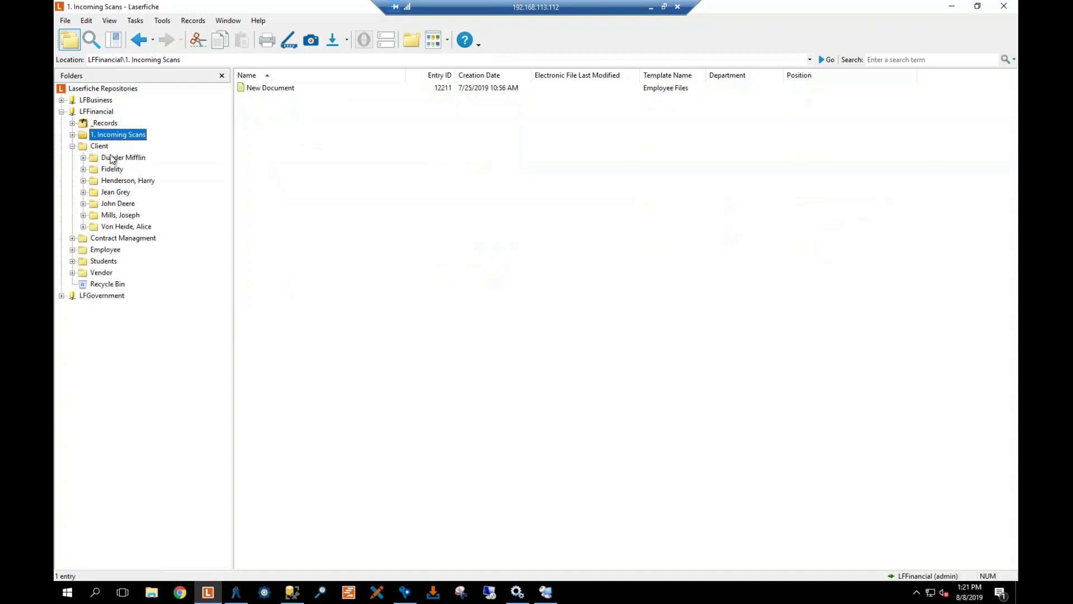
{"action": "left_click", "coordinate": [115, 158]}
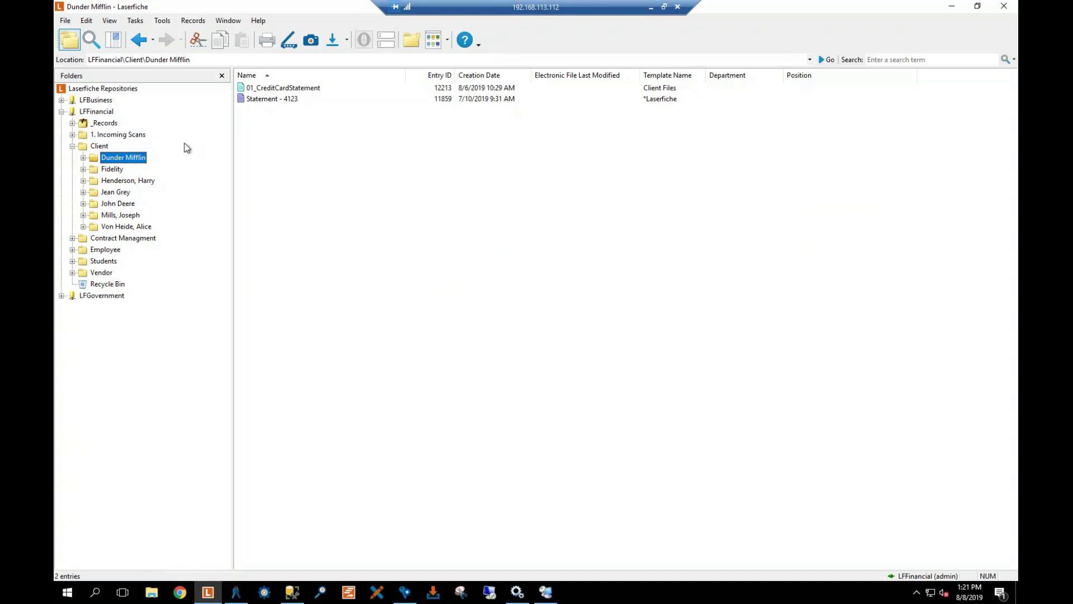
Open 01_CreditCardStatement, select the redaction pen tool, and scroll through the whole statement
{"action": "right_click", "coordinate": [287, 92]}
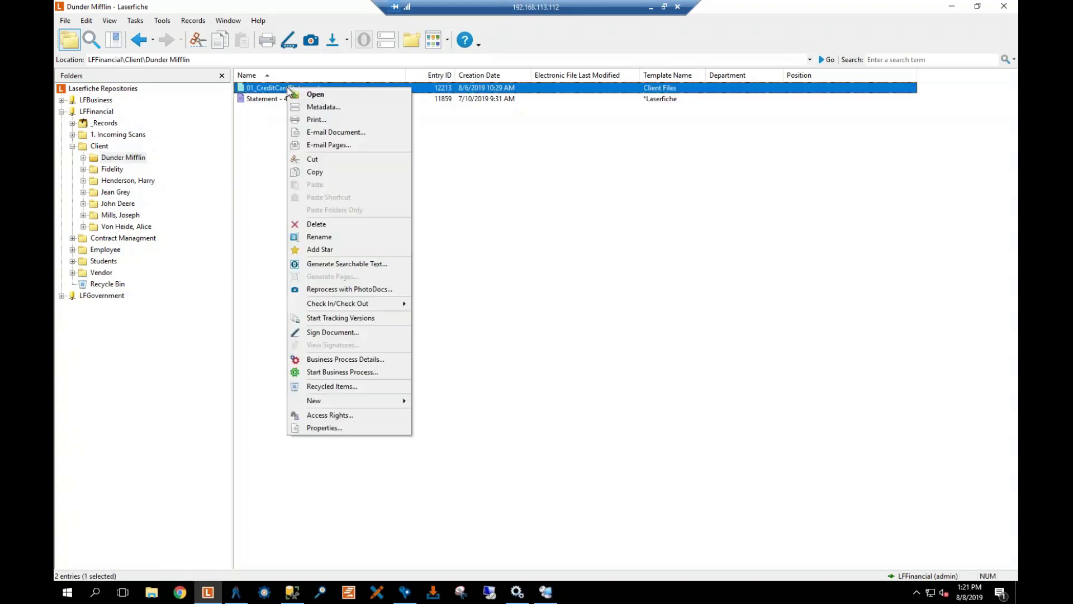
{"action": "left_click", "coordinate": [300, 93]}
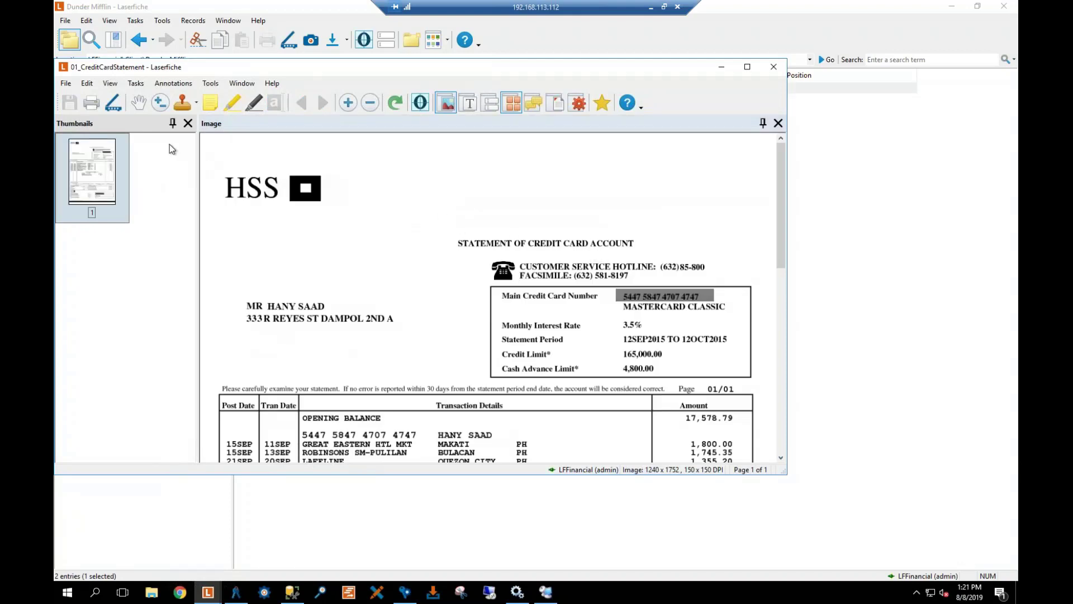
{"action": "left_click", "coordinate": [253, 104]}
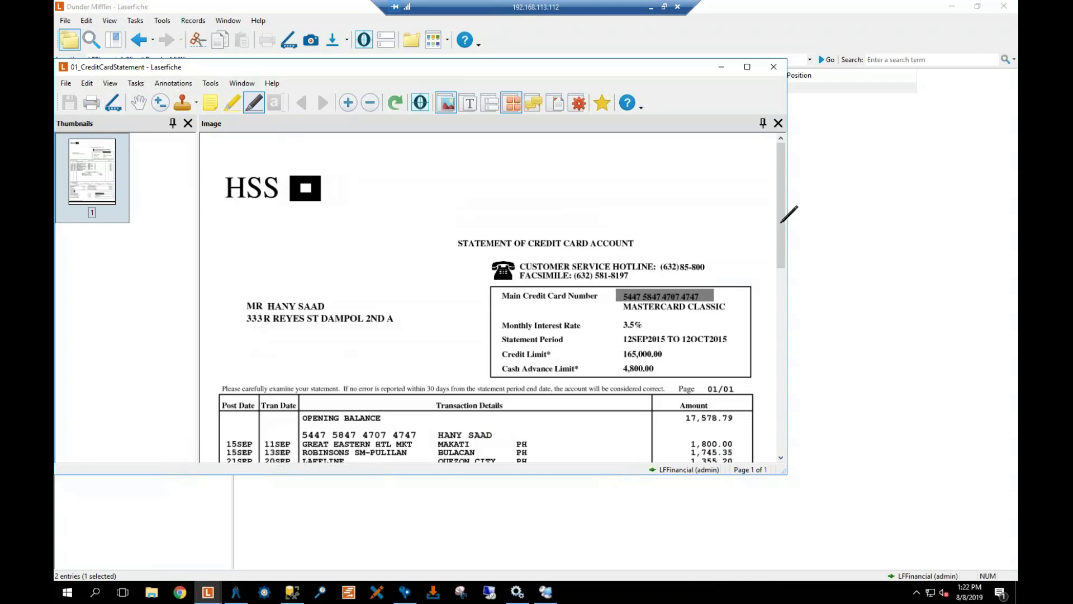
{"action": "left_click_drag", "start_coordinate": [779, 246], "coordinate": [780, 298]}
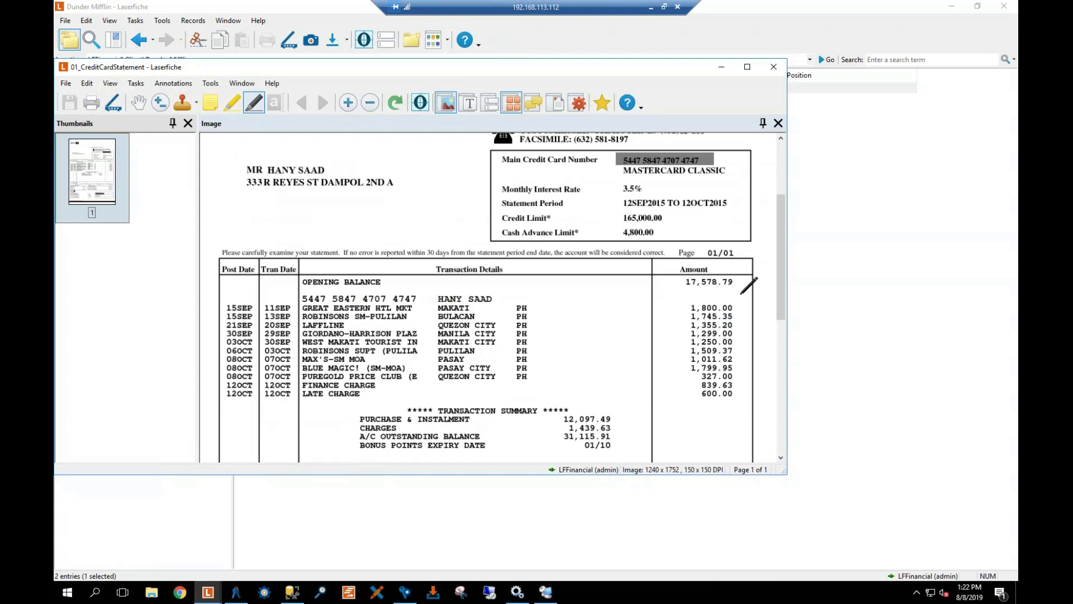
{"action": "left_click_drag", "start_coordinate": [780, 281], "coordinate": [784, 444]}
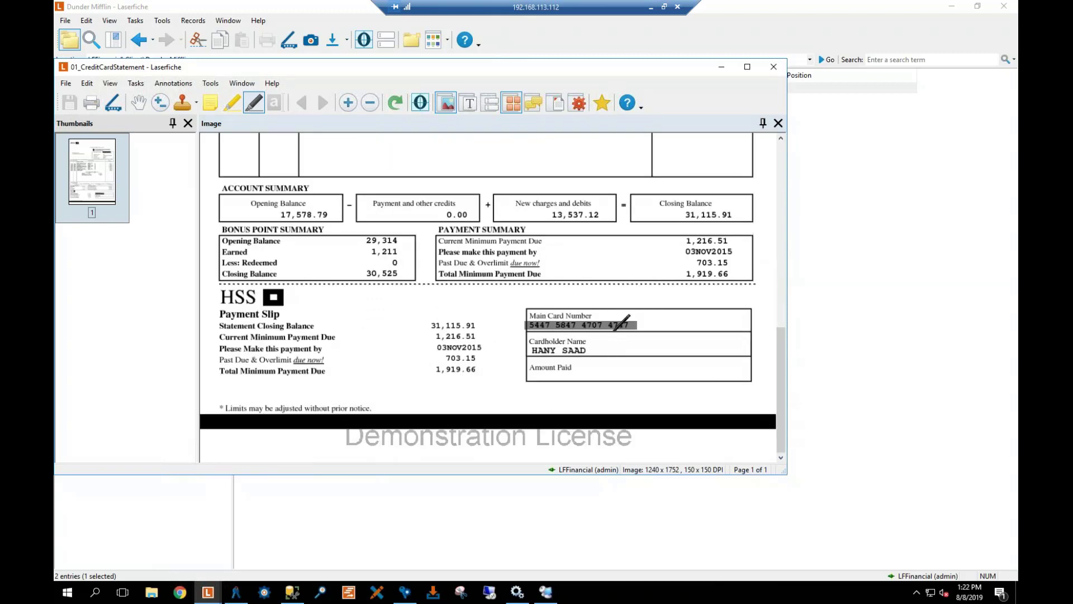
{"action": "left_click_drag", "start_coordinate": [781, 380], "coordinate": [757, 137]}
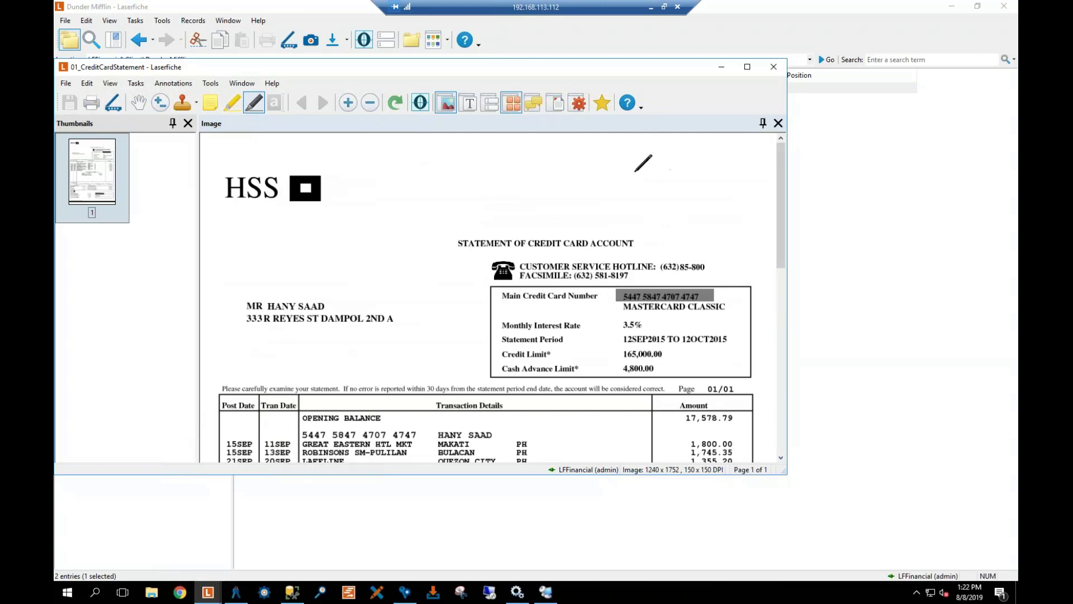
Close the credit card statement and check Security Tag in Statement - 4123's metadata tags
{"action": "left_click", "coordinate": [772, 68]}
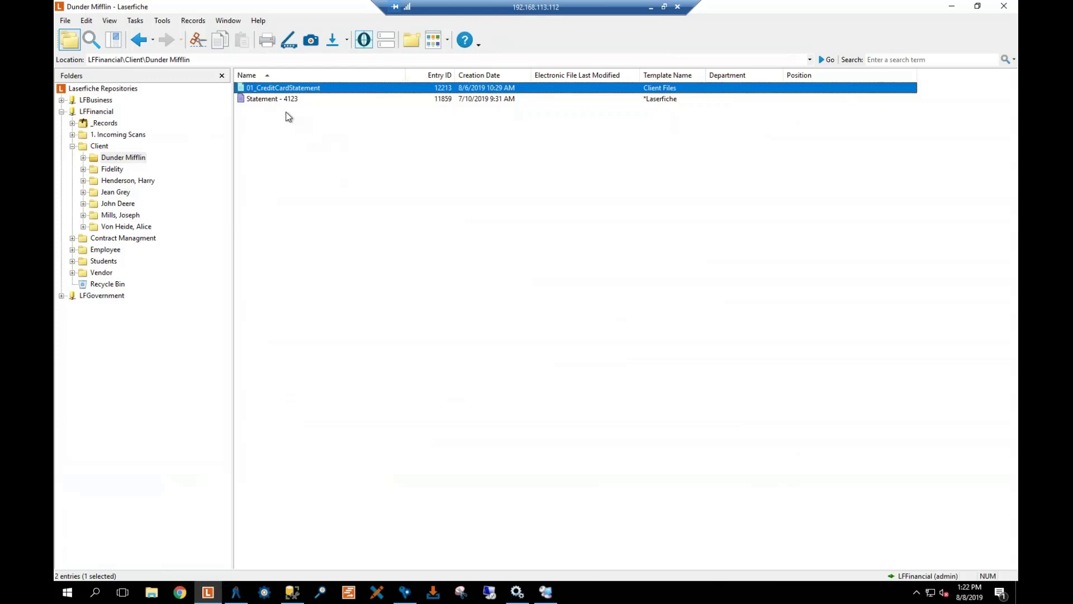
{"action": "left_click", "coordinate": [271, 99]}
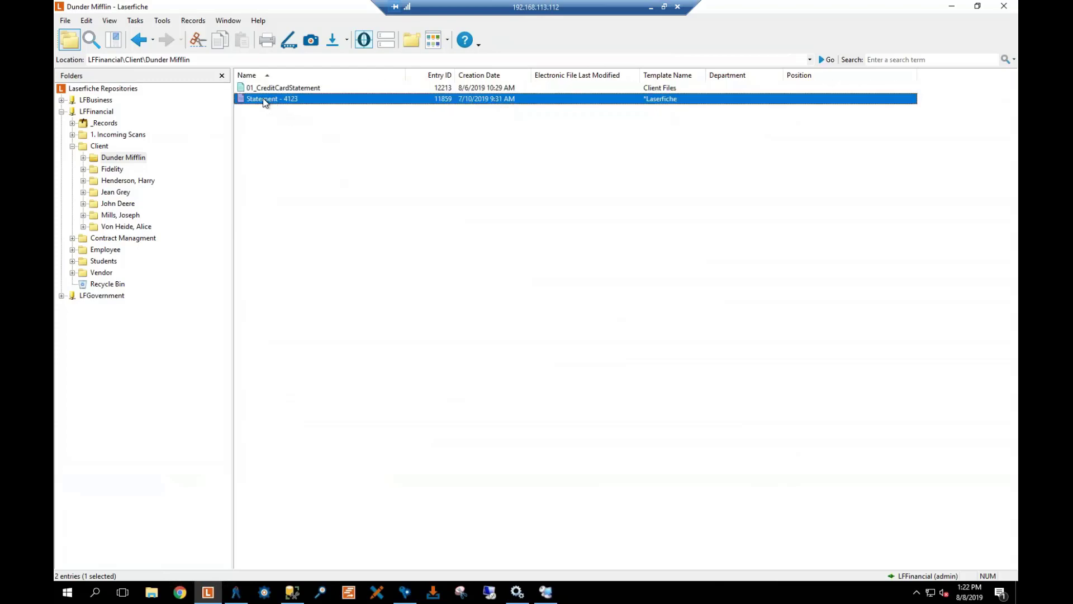
{"action": "right_click", "coordinate": [263, 99]}
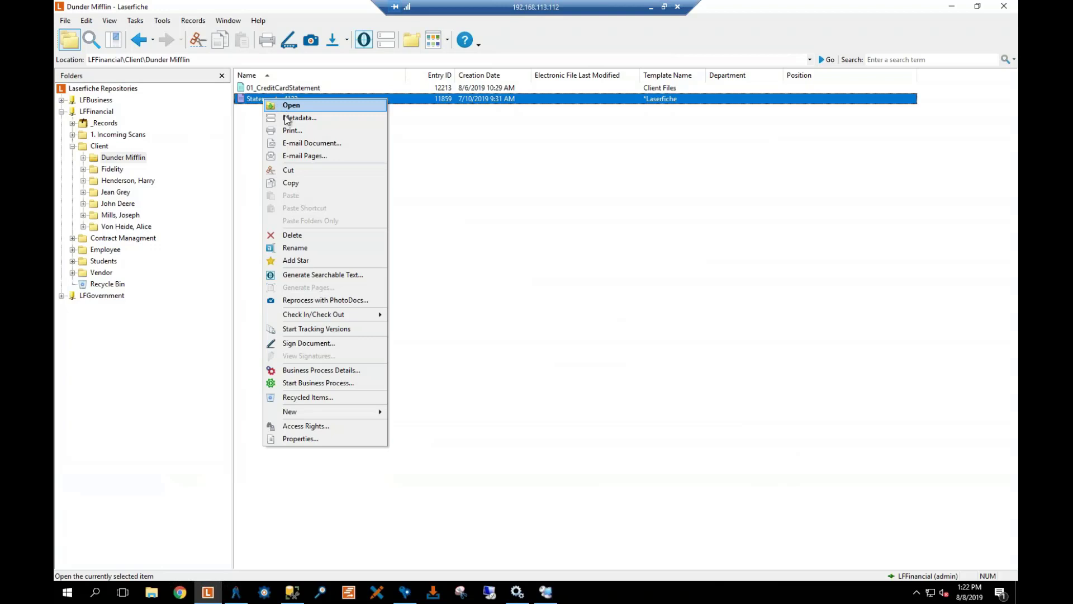
{"action": "left_click", "coordinate": [285, 117]}
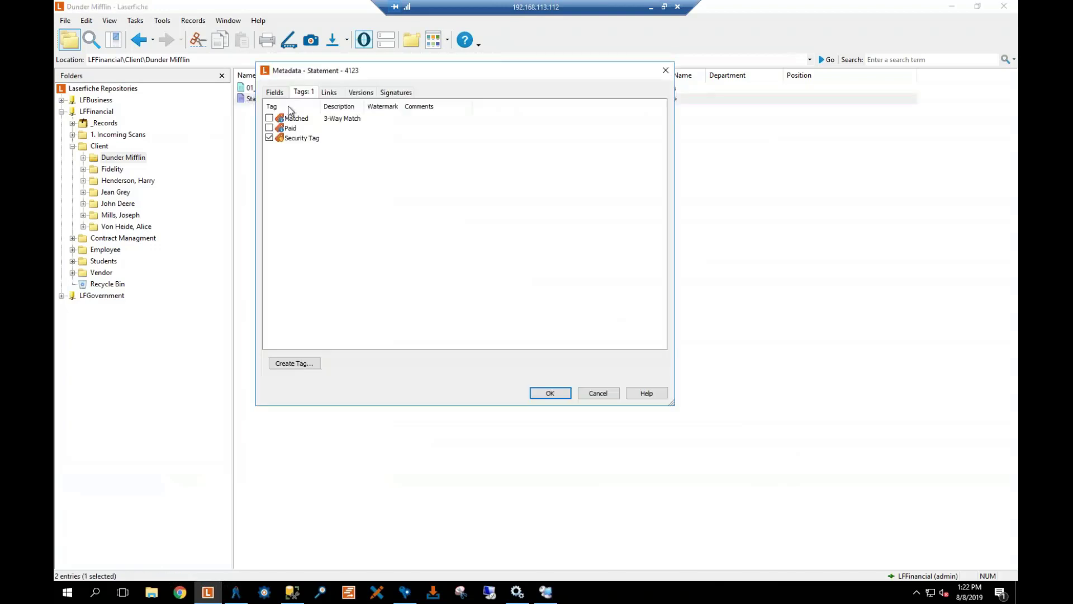
{"action": "left_click", "coordinate": [269, 137]}
{"action": "left_click", "coordinate": [550, 394]}
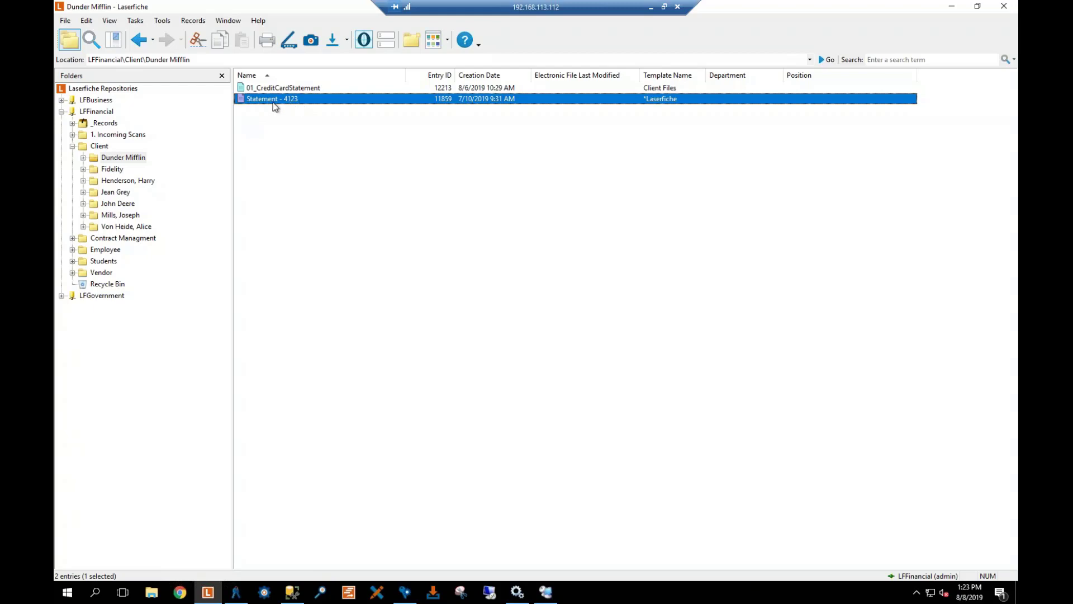
{"action": "left_click", "coordinate": [72, 146]}
Sign out of LFFinancial and log back in with the restricted user's name and password
{"action": "right_click", "coordinate": [94, 110]}
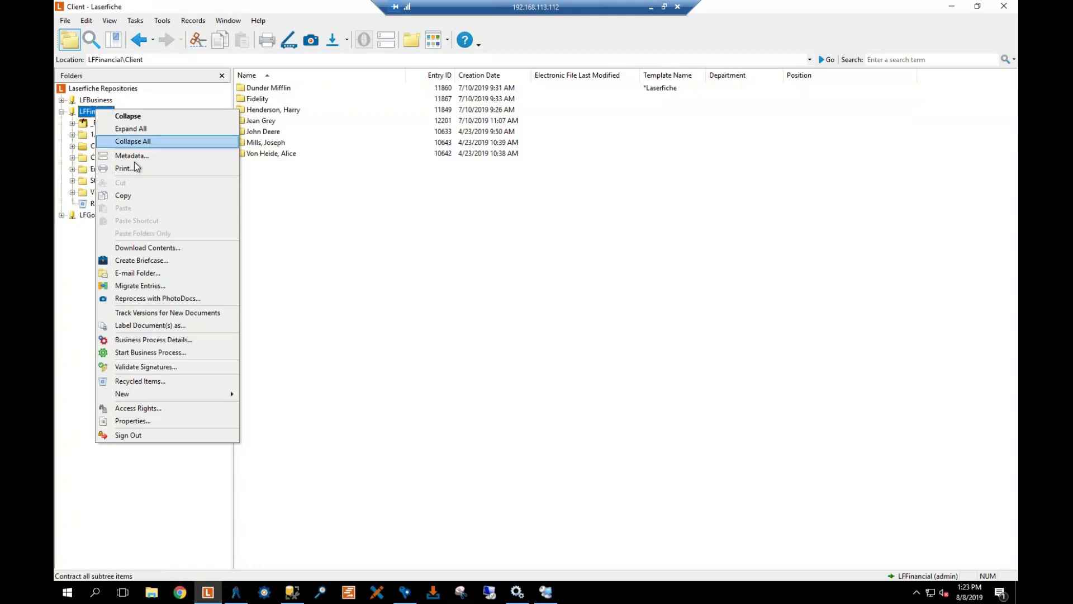
{"action": "left_click", "coordinate": [139, 435]}
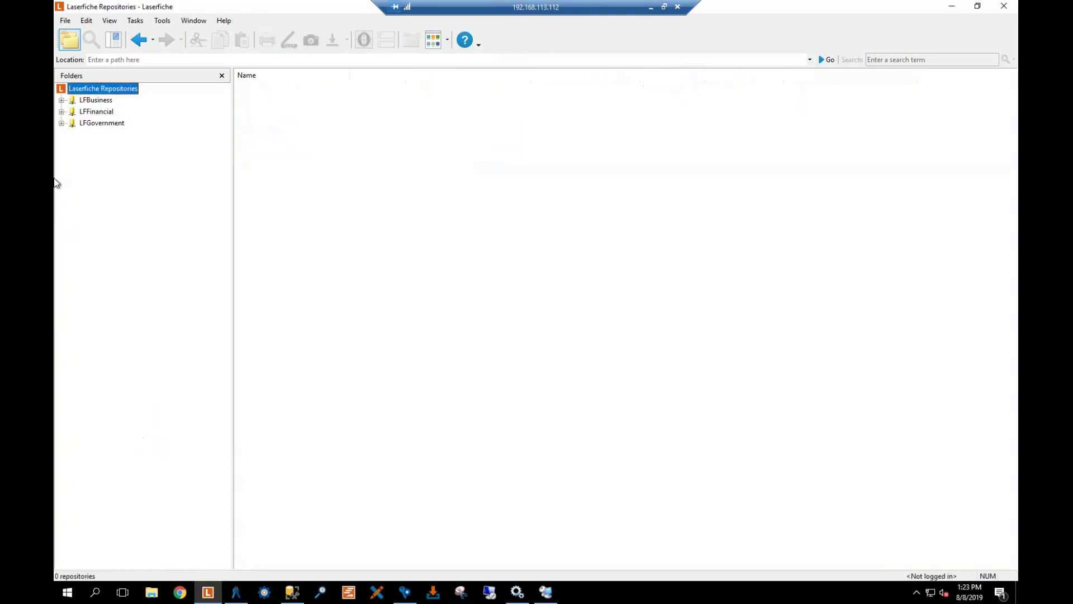
{"action": "left_click", "coordinate": [96, 113]}
{"action": "left_click_drag", "start_coordinate": [501, 292], "coordinate": [417, 297]}
{"action": "type", "text": "stephen"}
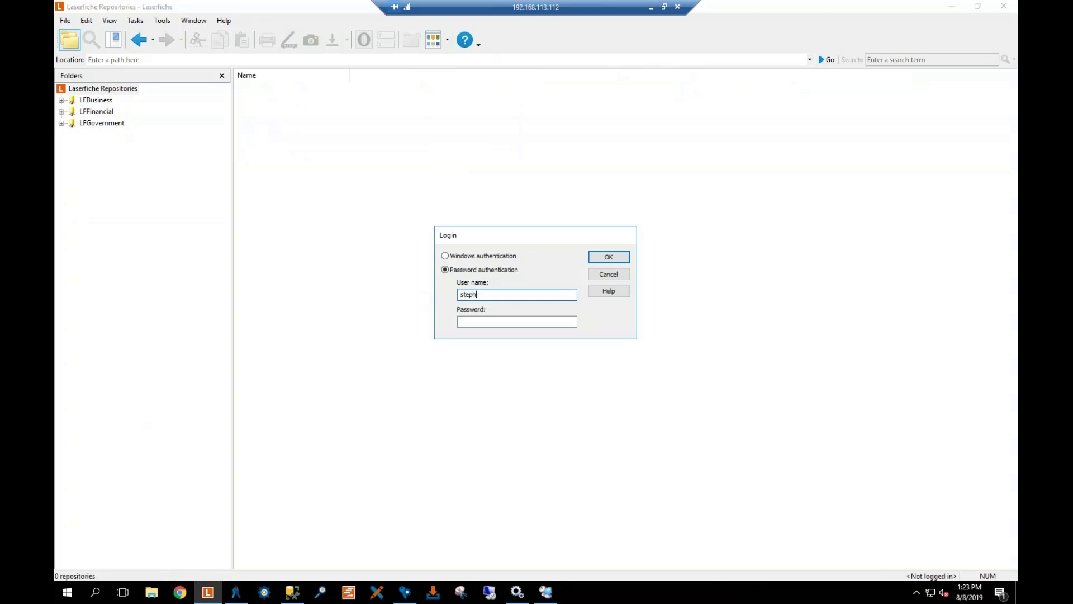
{"action": "key", "text": "Tab"}
{"action": "type", "text": "•••••"}
{"action": "key", "text": "BackSpace"}
{"action": "key", "text": "BackSpace"}
{"action": "key", "text": "BackSpace"}
{"action": "key", "text": "BackSpace"}
{"action": "key", "text": "BackSpace"}
{"action": "type", "text": "•••••••"}
{"action": "key", "text": "Return"}
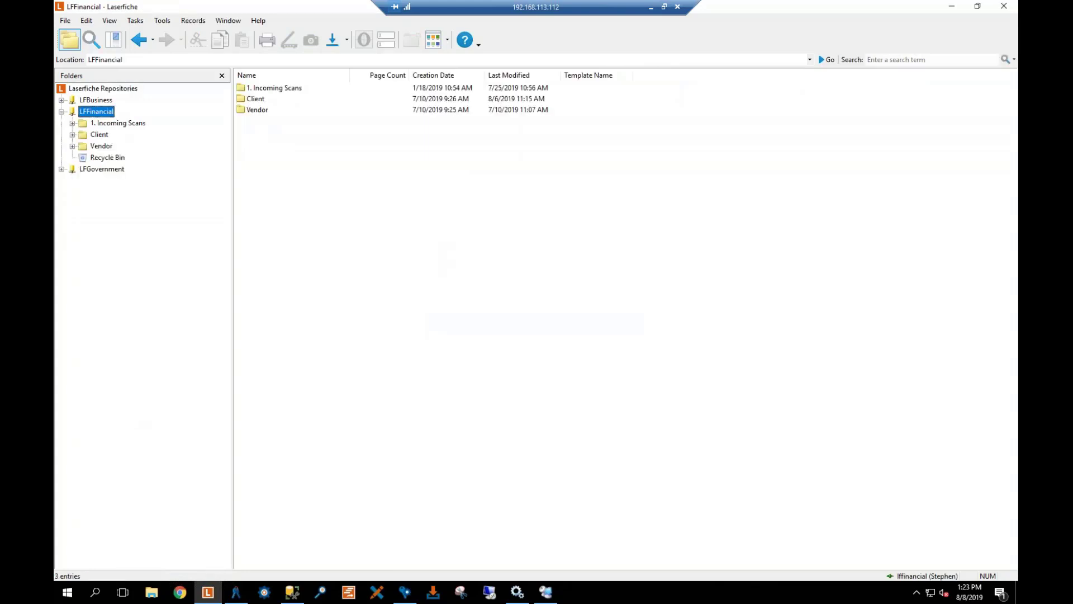
As the restricted user, browse 1. Incoming Scans, Client and Vendor, returning to 1. Incoming Scans
{"action": "left_click", "coordinate": [370, 154]}
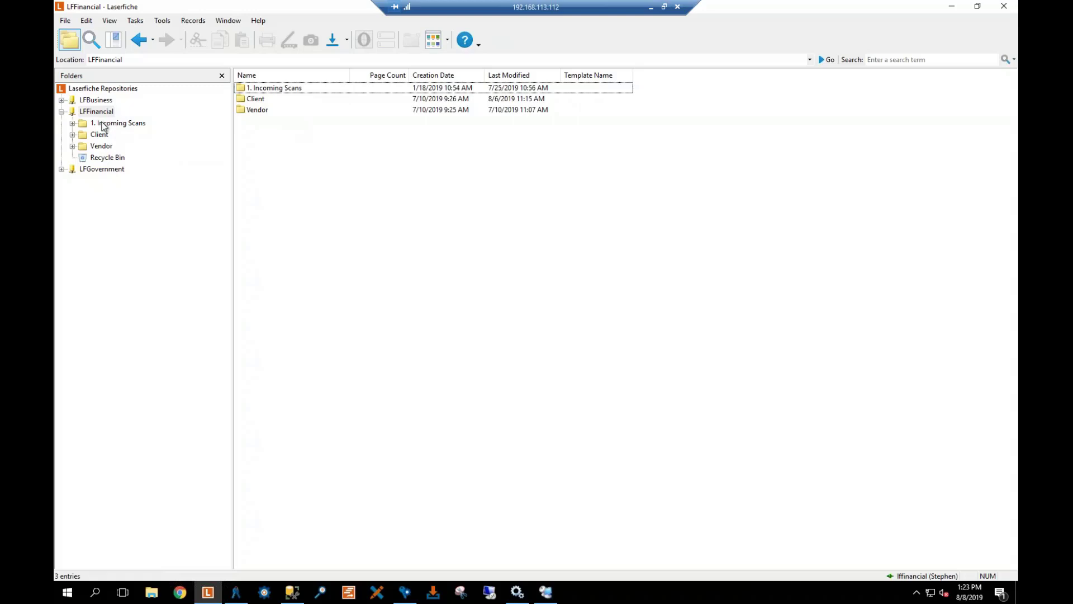
{"action": "left_click", "coordinate": [111, 124]}
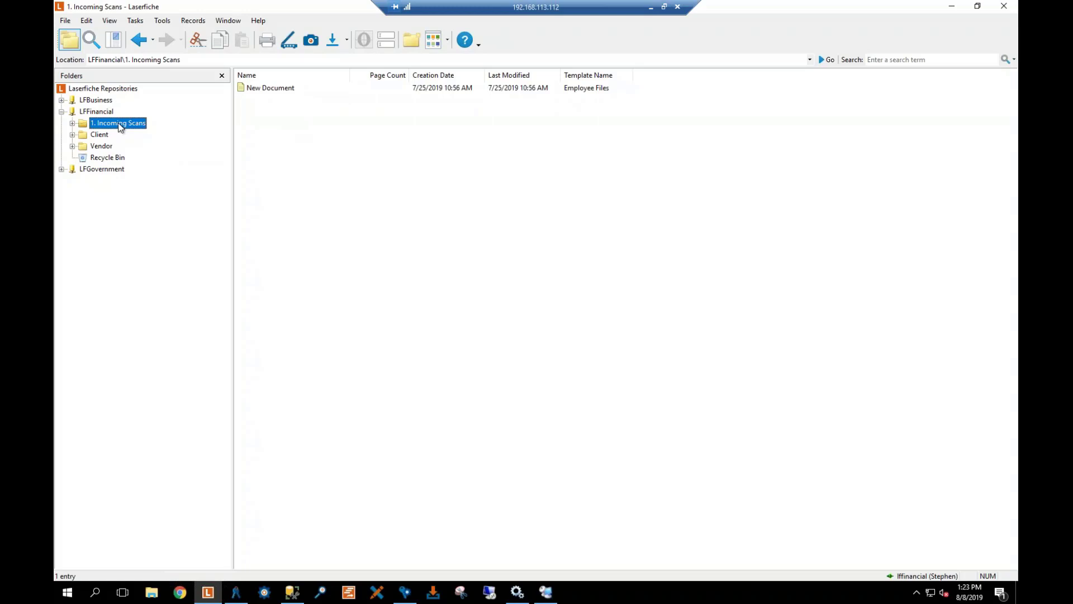
{"action": "left_click", "coordinate": [100, 135]}
{"action": "left_click", "coordinate": [102, 146]}
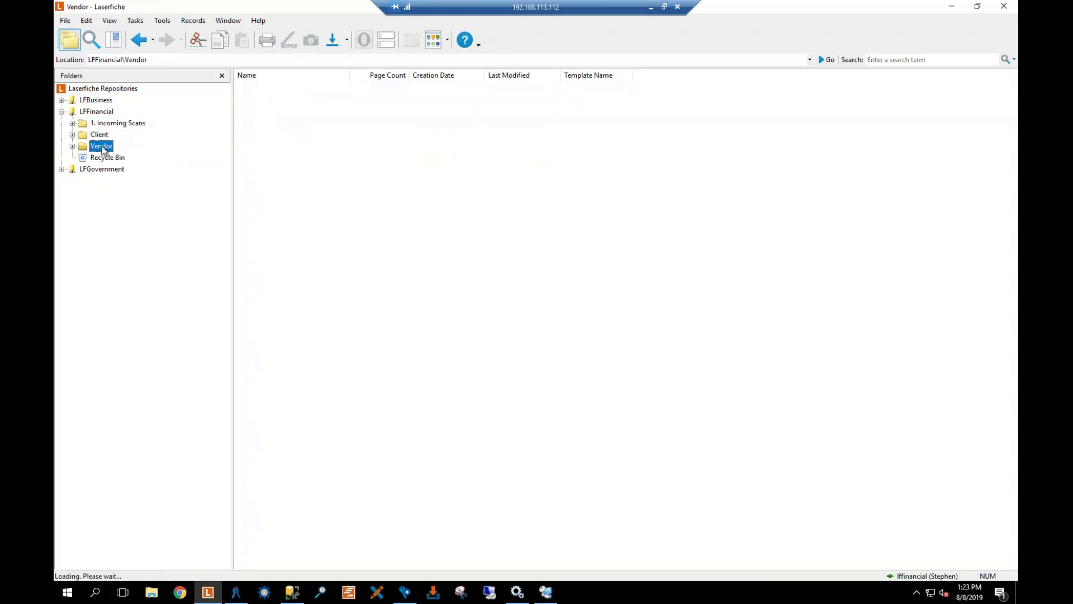
{"action": "left_click", "coordinate": [115, 123]}
Start a new document in 1. Incoming Scans, pick a template, then cancel it
{"action": "right_click", "coordinate": [300, 143]}
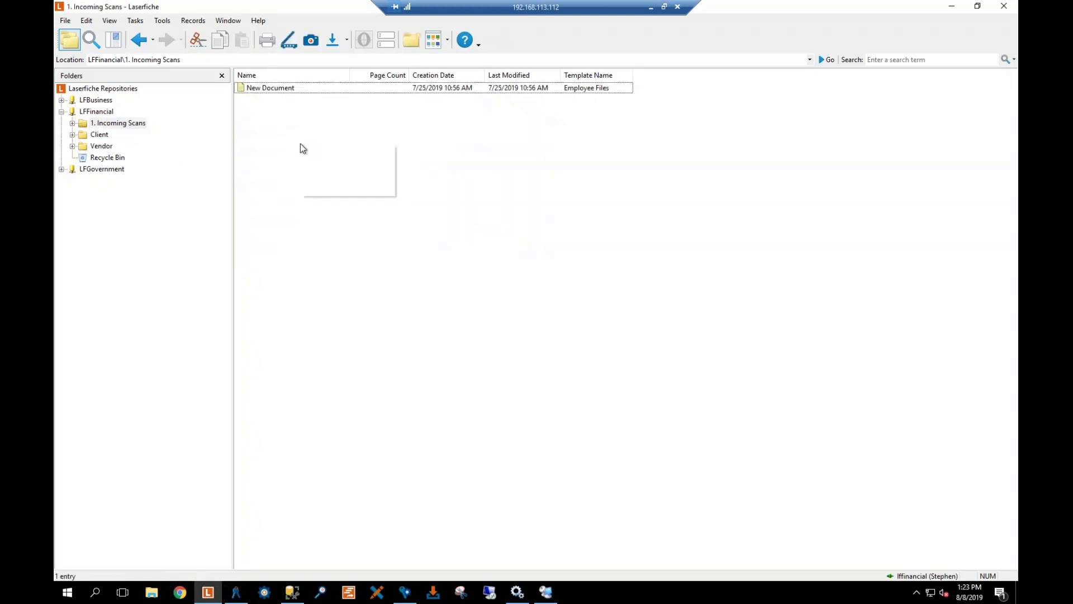
{"action": "mouse_move", "coordinate": [359, 190]}
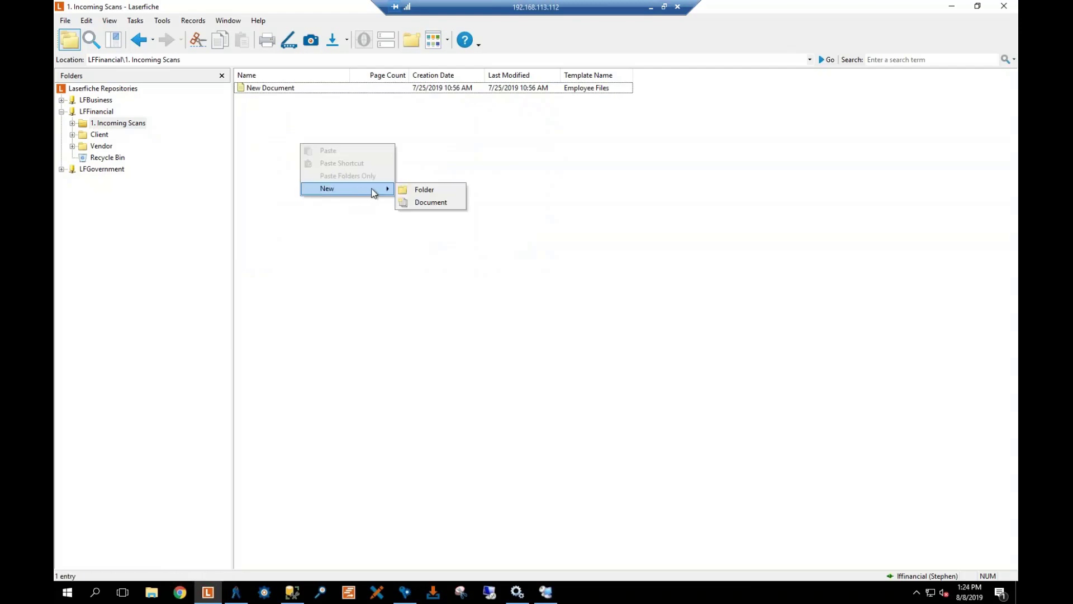
{"action": "left_click", "coordinate": [426, 202]}
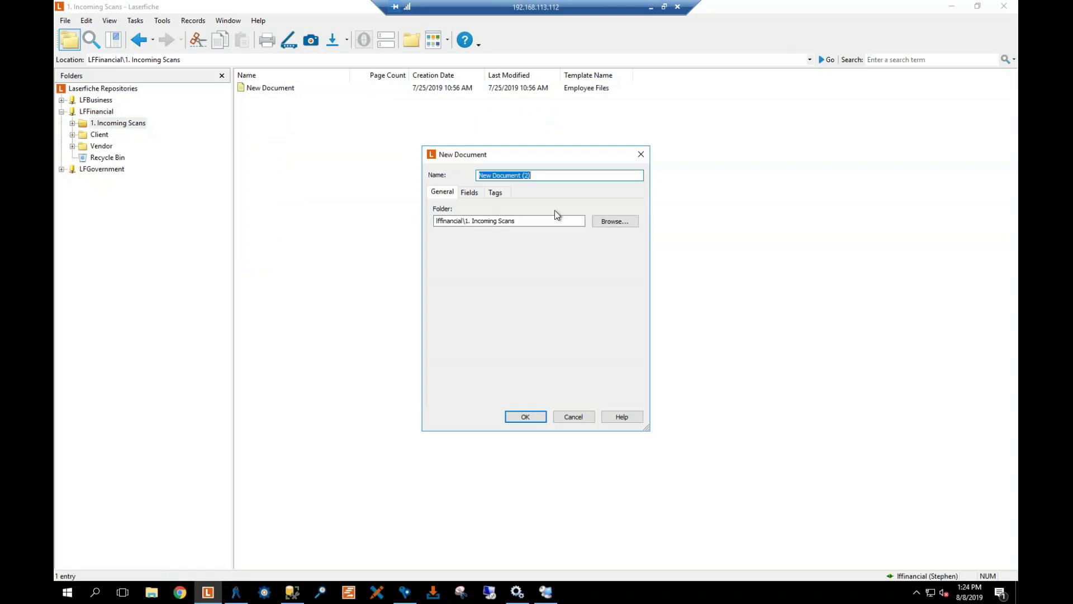
{"action": "left_click", "coordinate": [481, 195]}
{"action": "left_click", "coordinate": [542, 213]}
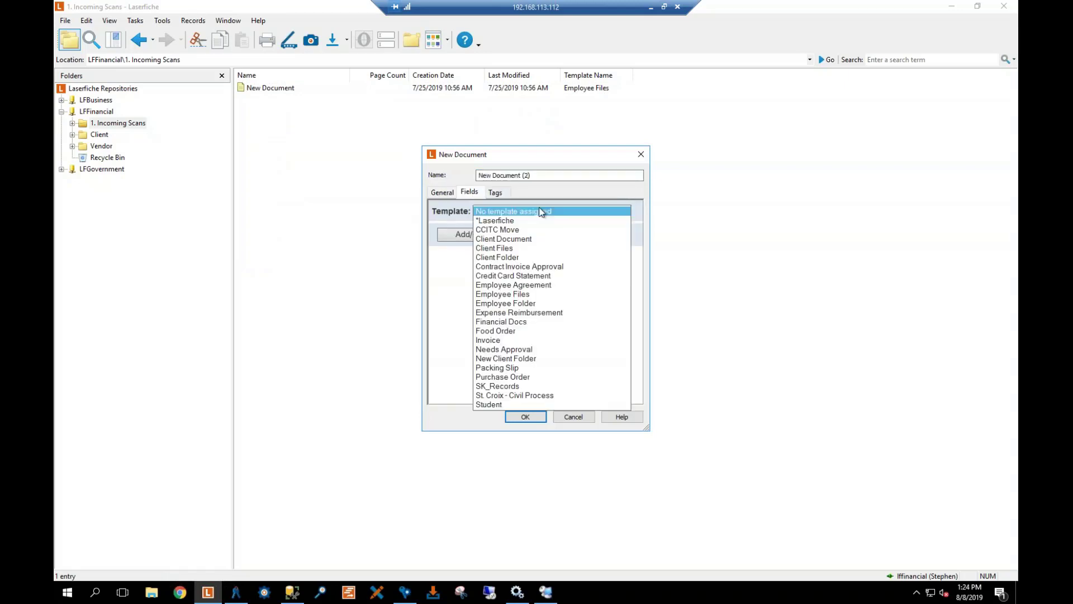
{"action": "left_click", "coordinate": [502, 220]}
{"action": "scroll", "coordinate": [526, 313], "scroll_direction": "down", "scroll_amount": 1}
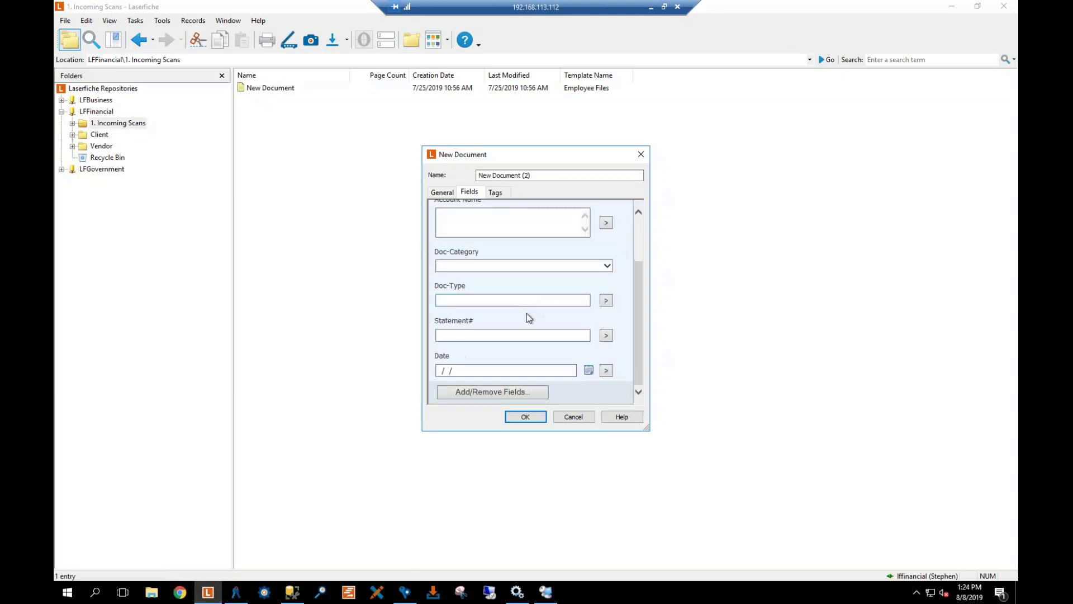
{"action": "left_click", "coordinate": [515, 370]}
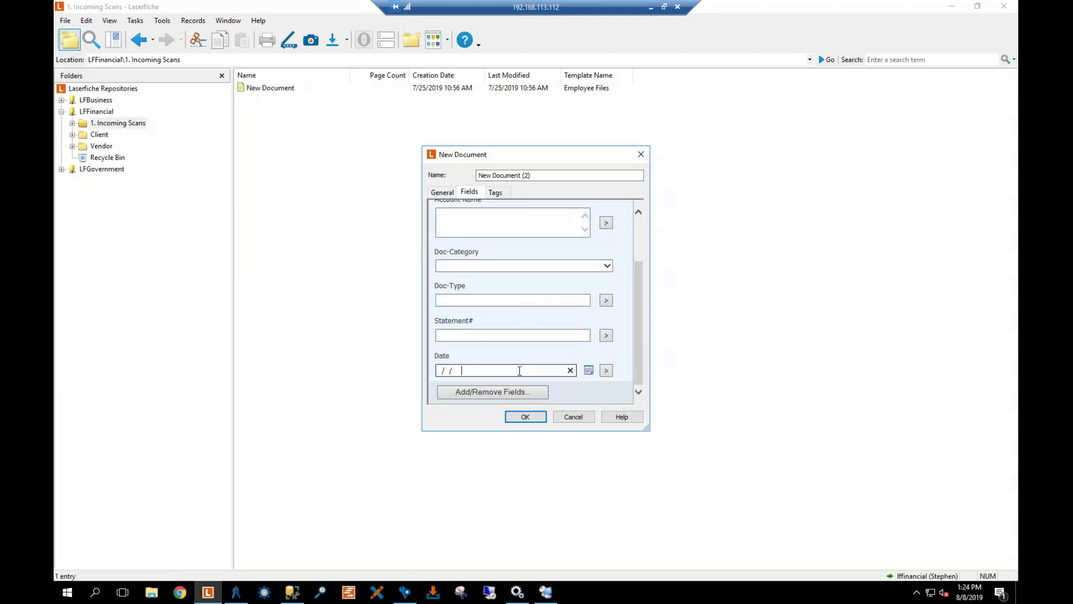
{"action": "left_click", "coordinate": [568, 417]}
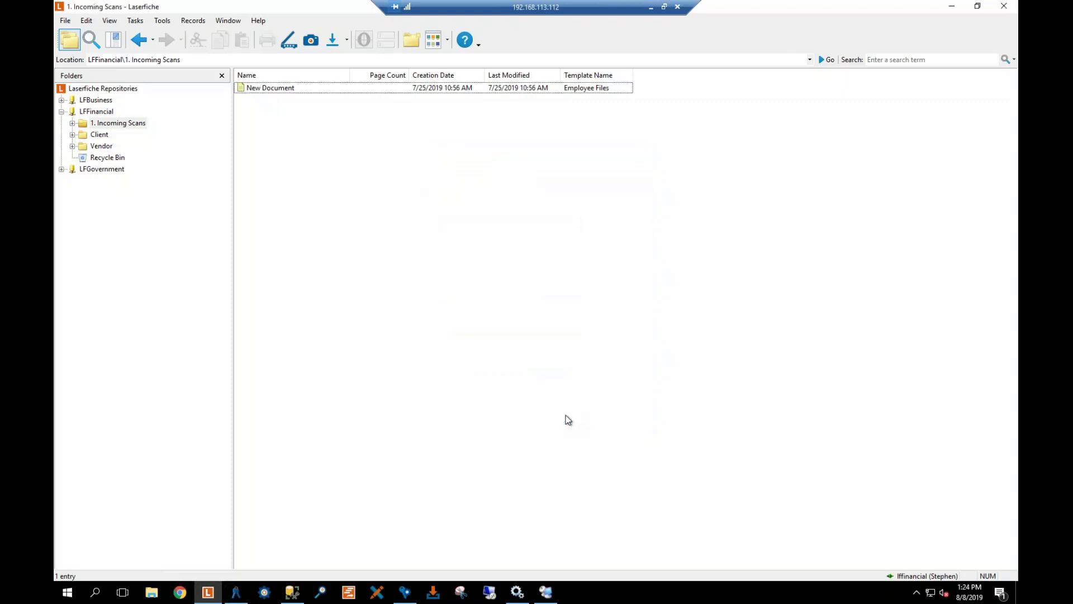
Open 01_CreditCardStatement in the Client\Dunder Mifflin folder and scroll through its pages
{"action": "left_click", "coordinate": [100, 135]}
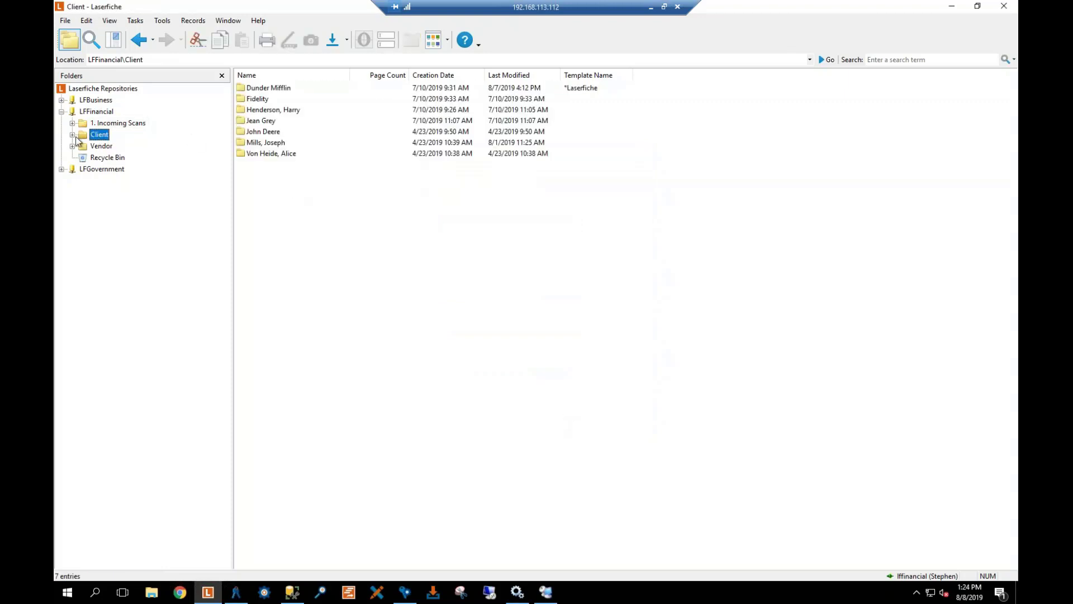
{"action": "left_click", "coordinate": [72, 135]}
{"action": "left_click", "coordinate": [123, 148]}
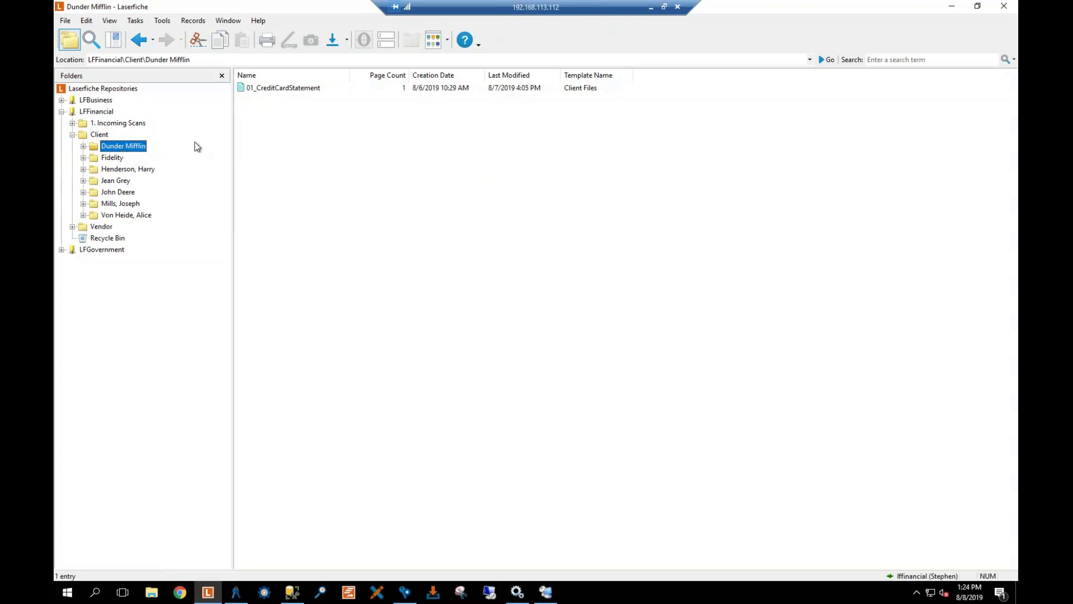
{"action": "double_click", "coordinate": [276, 91]}
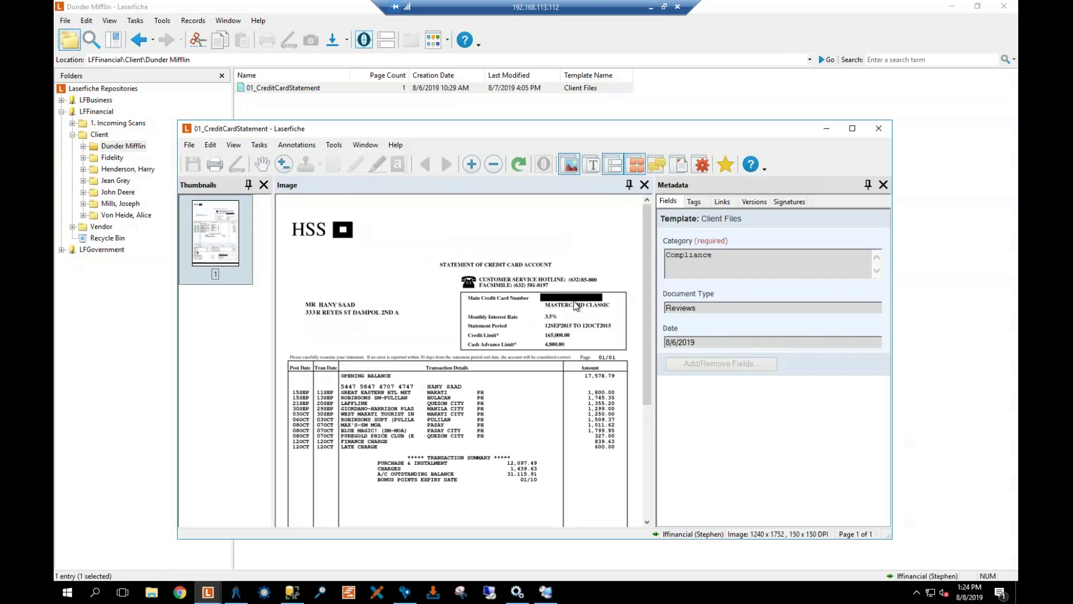
{"action": "scroll", "coordinate": [581, 304], "scroll_direction": "down", "scroll_amount": 5}
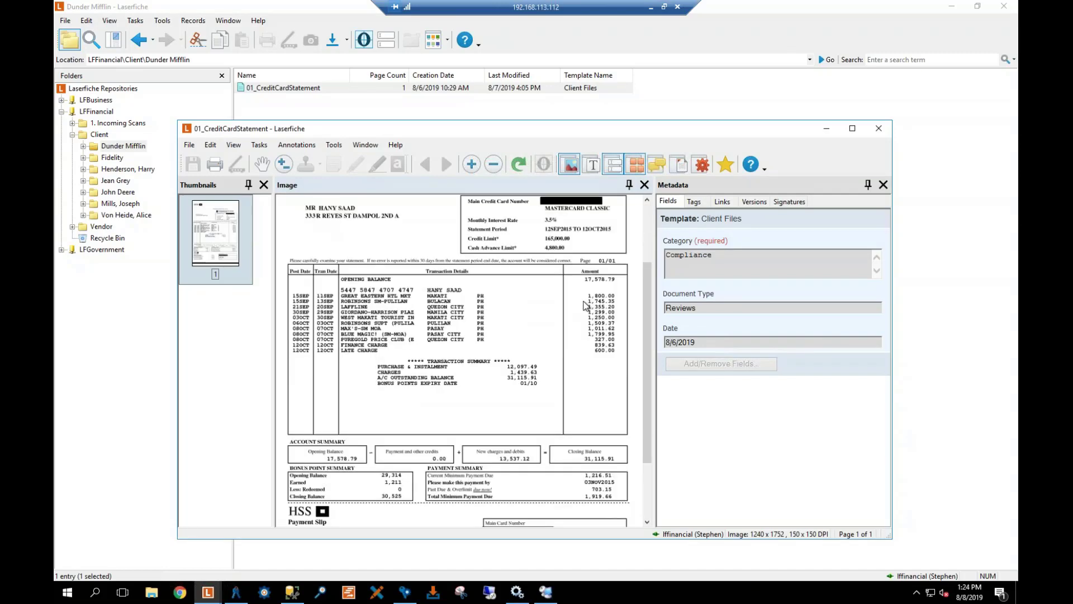
{"action": "scroll", "coordinate": [584, 306], "scroll_direction": "down", "scroll_amount": 1}
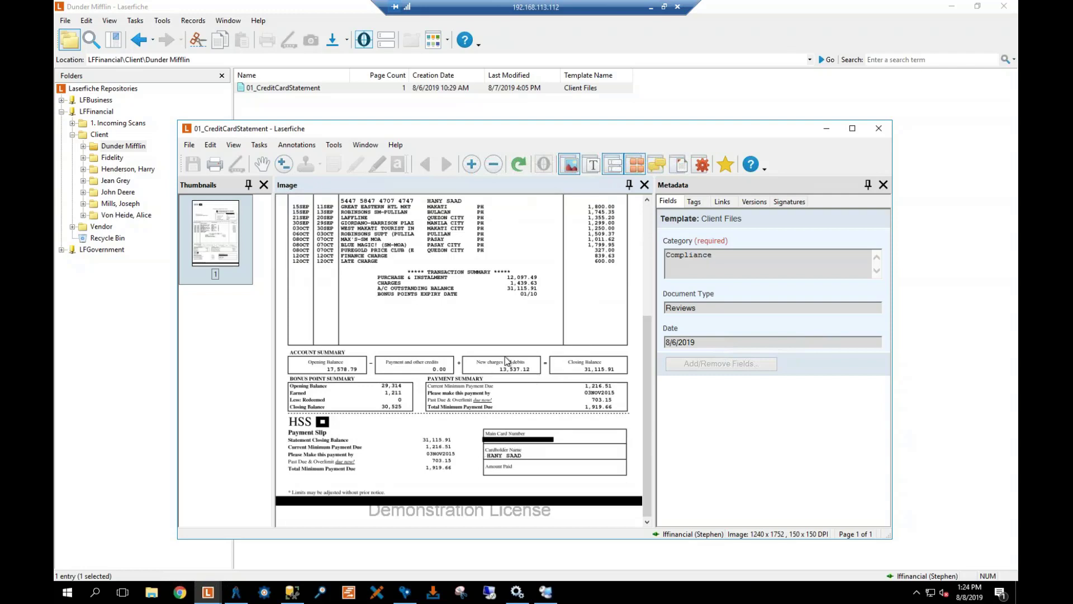
Try editing the statement's Date, Document Type and Category fields, then close and deselect it
{"action": "left_click", "coordinate": [718, 340]}
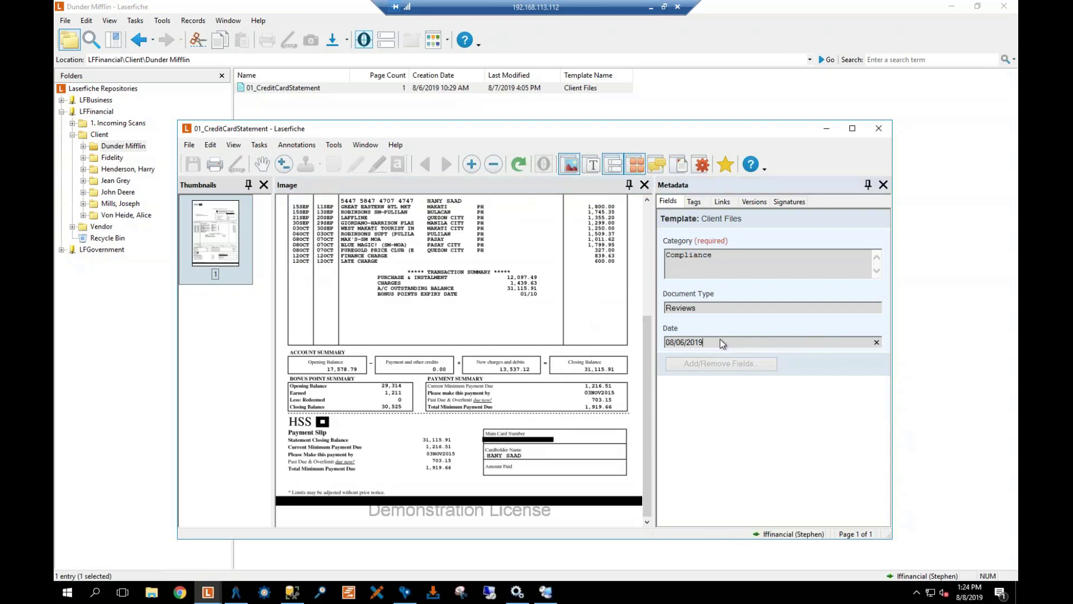
{"action": "left_click", "coordinate": [697, 309]}
{"action": "left_click", "coordinate": [699, 260]}
{"action": "left_click", "coordinate": [879, 129]}
{"action": "left_click", "coordinate": [249, 100]}
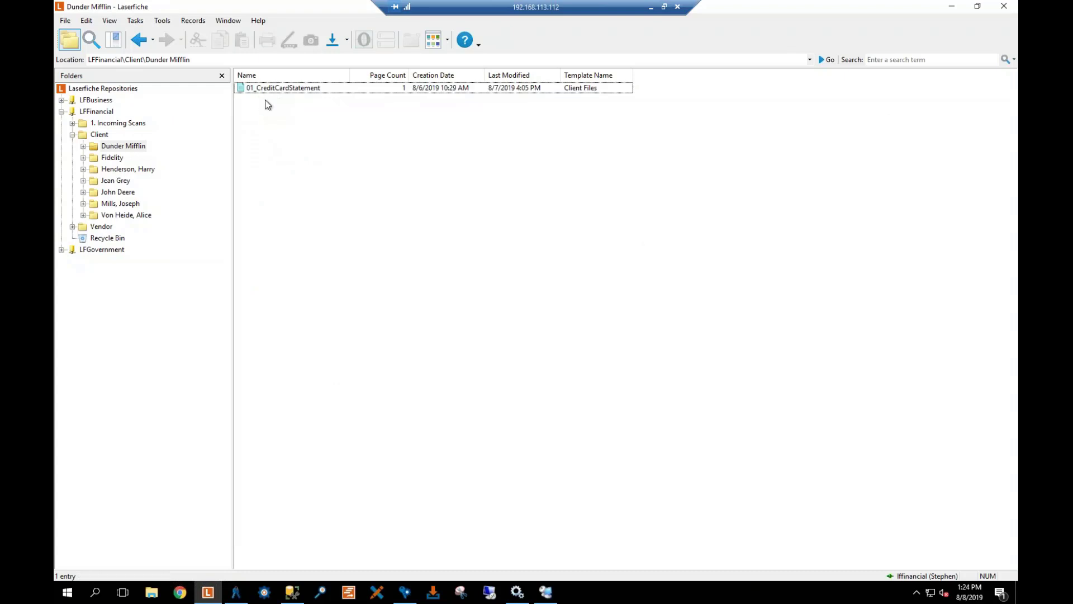
Collapse Client and navigate into the Vendor\ABC\Invoices folder
{"action": "left_click", "coordinate": [72, 134]}
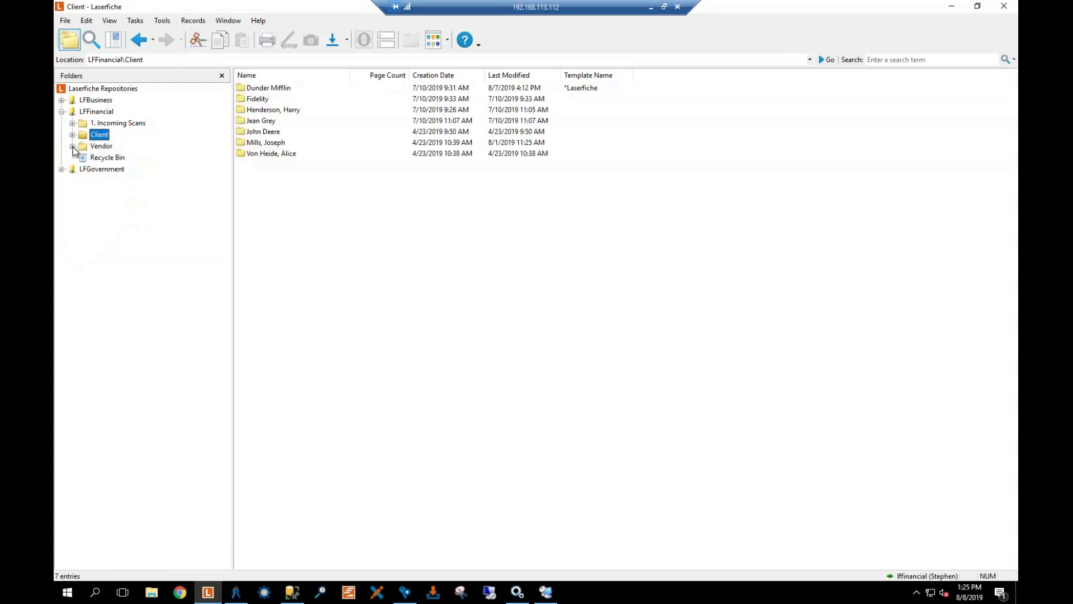
{"action": "left_click", "coordinate": [72, 147]}
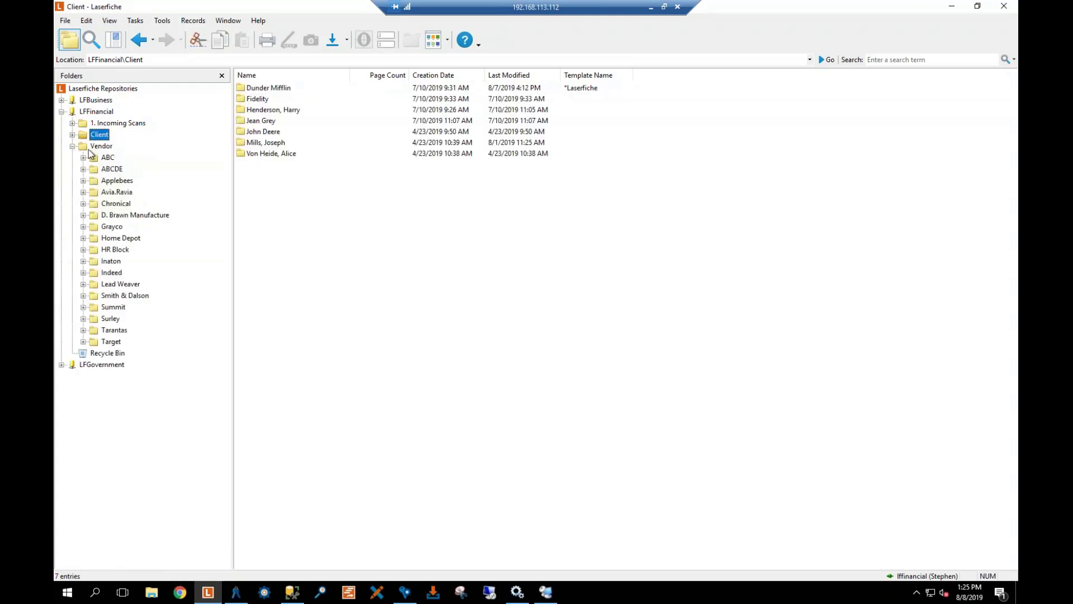
{"action": "left_click", "coordinate": [97, 148]}
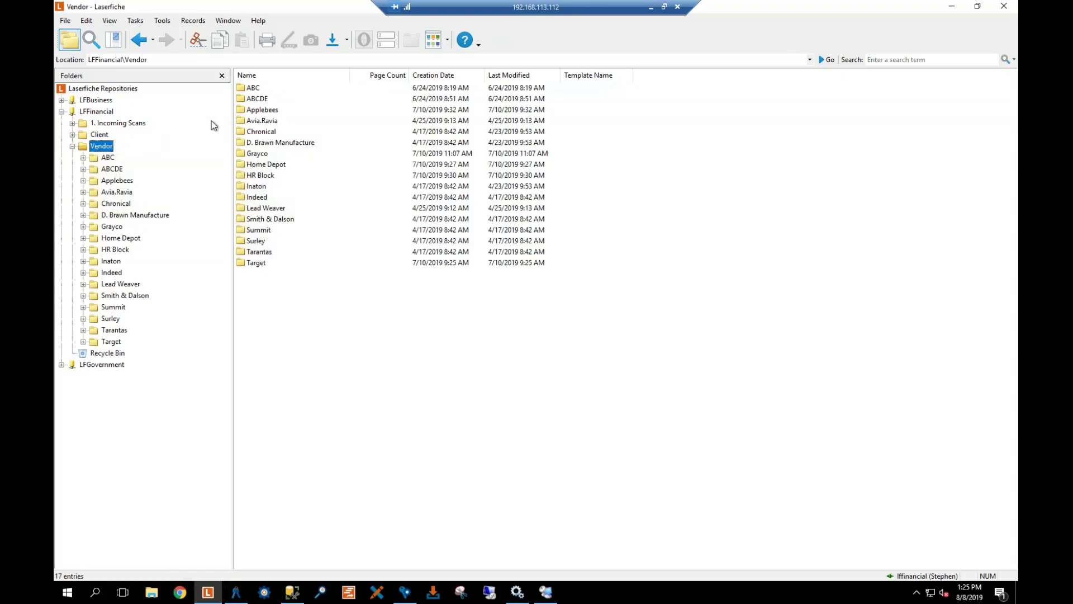
{"action": "double_click", "coordinate": [255, 89]}
{"action": "double_click", "coordinate": [255, 89]}
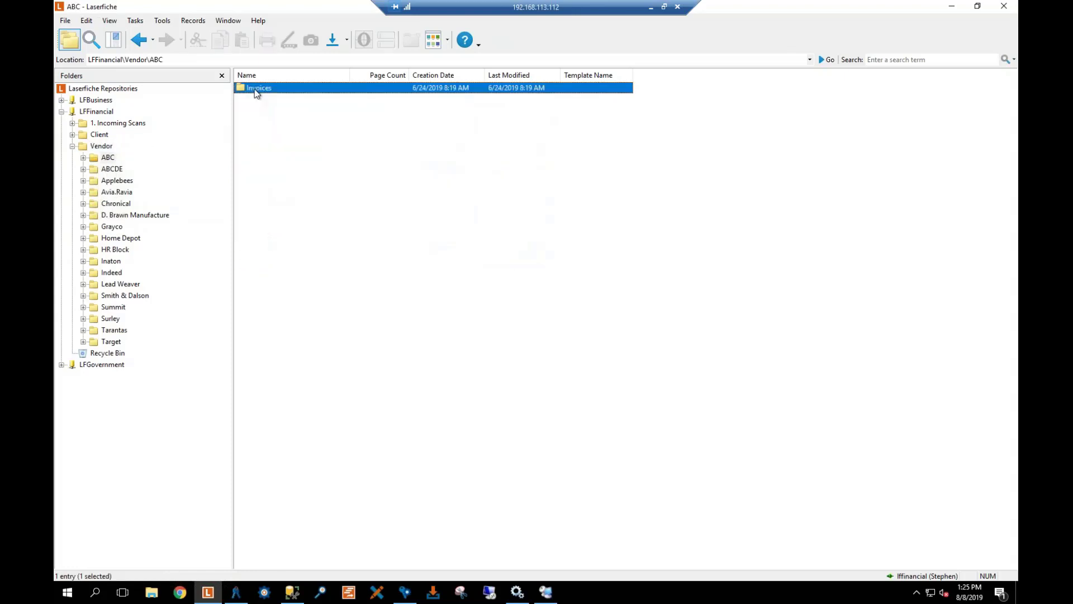
View Invoice#123's electronic PDF file, then close Acrobat
{"action": "right_click", "coordinate": [259, 89]}
{"action": "mouse_move", "coordinate": [296, 97]}
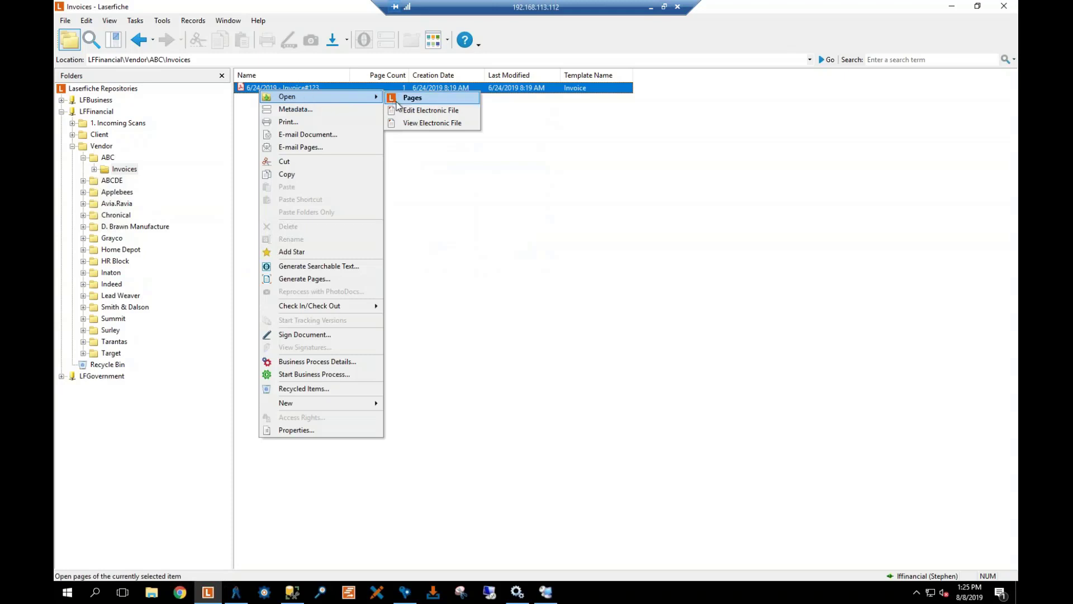
{"action": "left_click", "coordinate": [409, 122]}
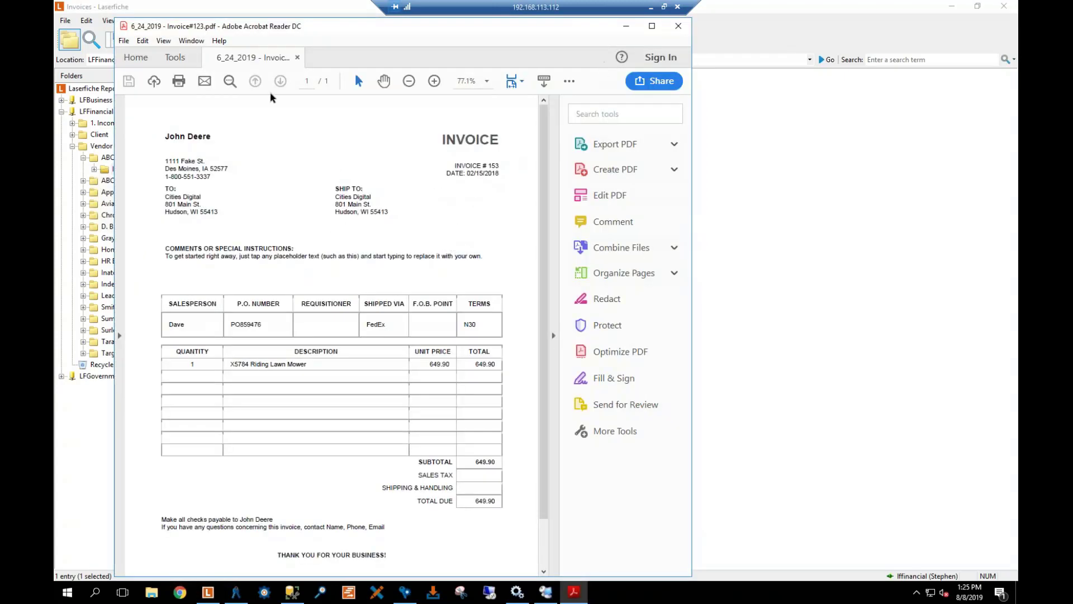
{"action": "left_click", "coordinate": [685, 27]}
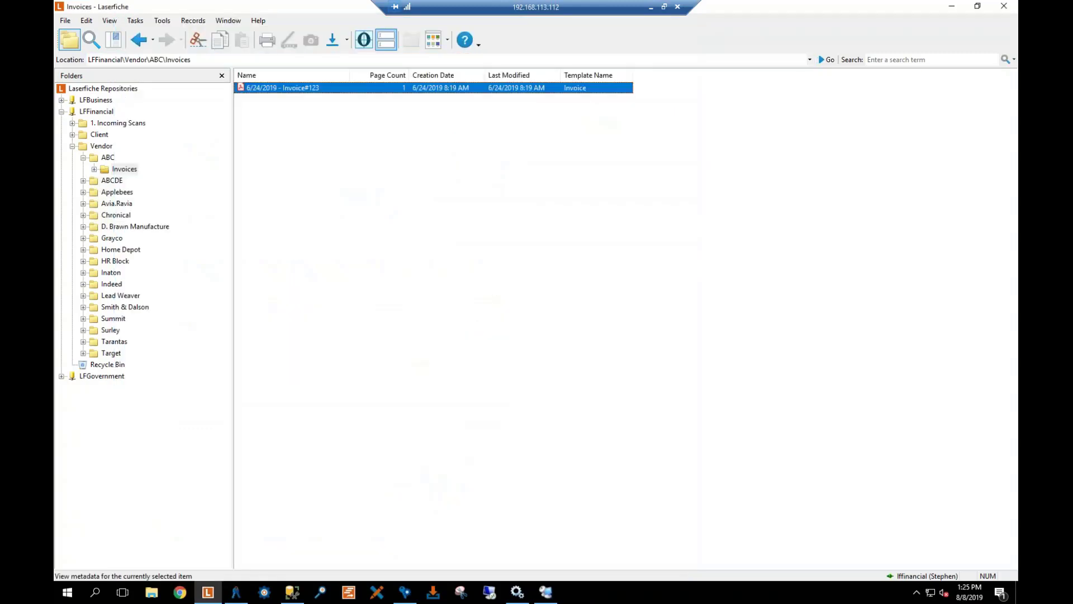
{"action": "left_click", "coordinate": [388, 47]}
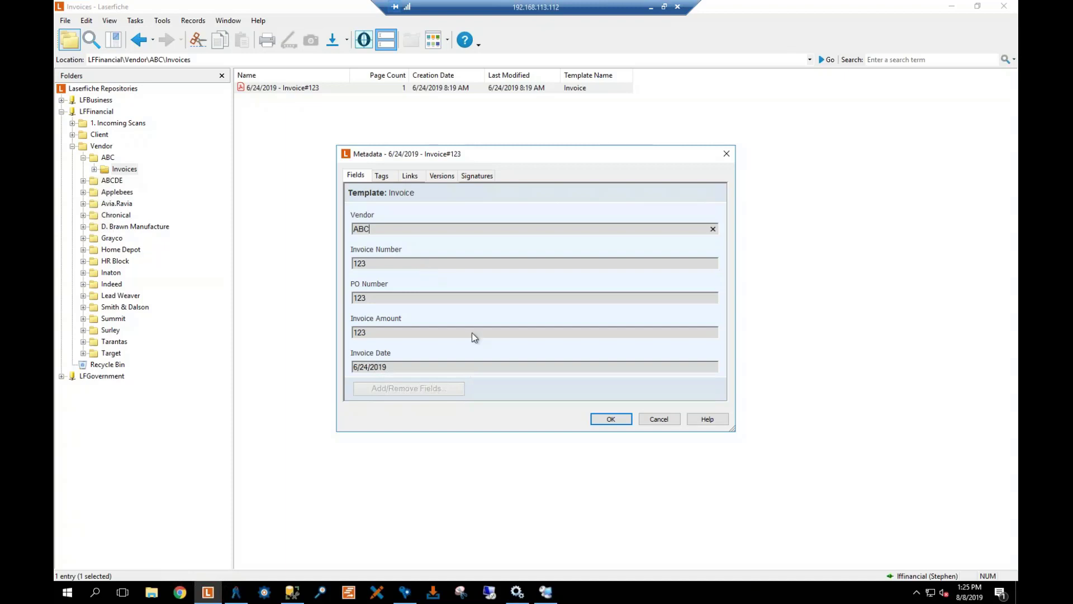
{"action": "left_click", "coordinate": [612, 421]}
{"action": "left_click", "coordinate": [366, 251]}
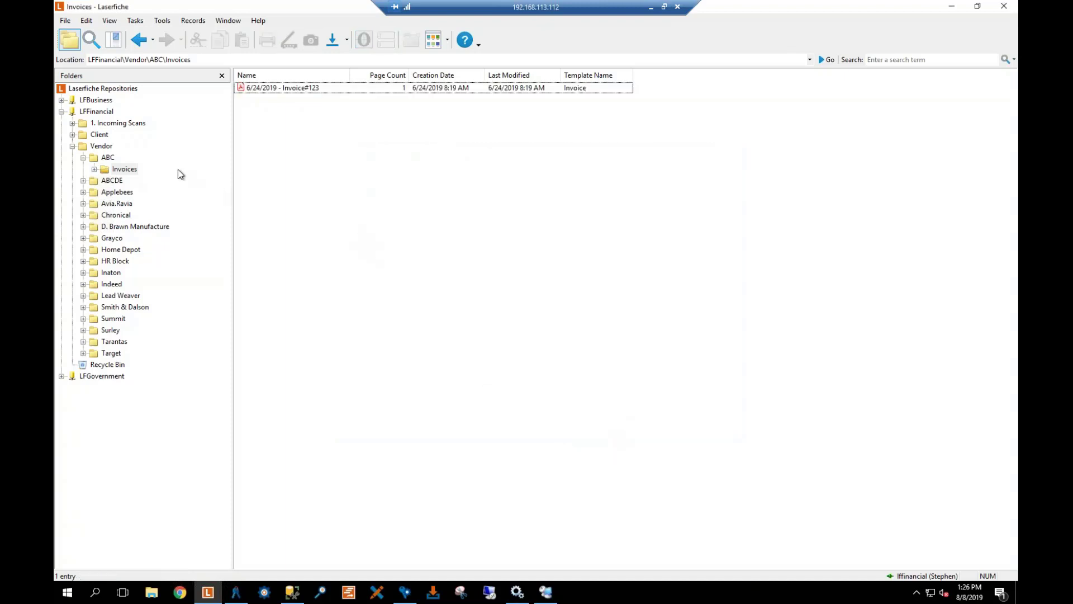
Collapse the Vendor folder and advance the slideshow to the Resources slide
{"action": "left_click", "coordinate": [72, 146]}
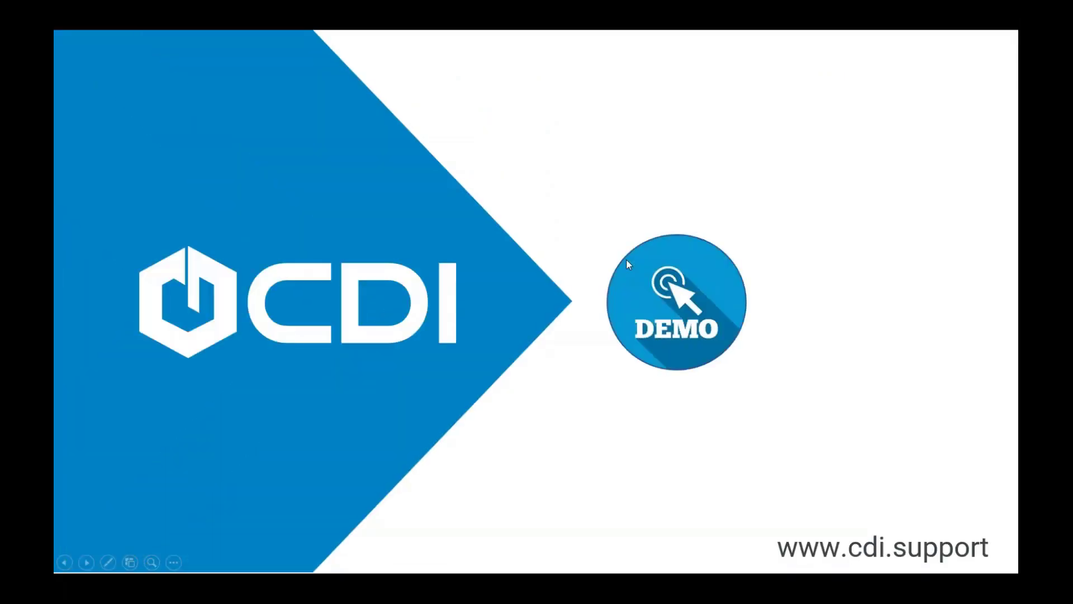
{"action": "left_click", "coordinate": [626, 260]}
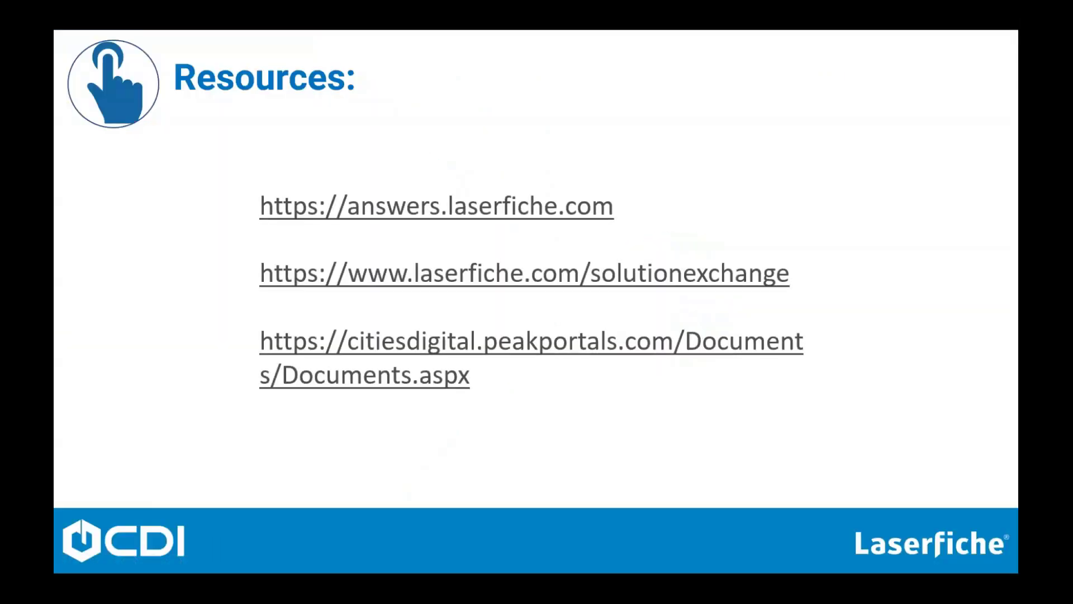